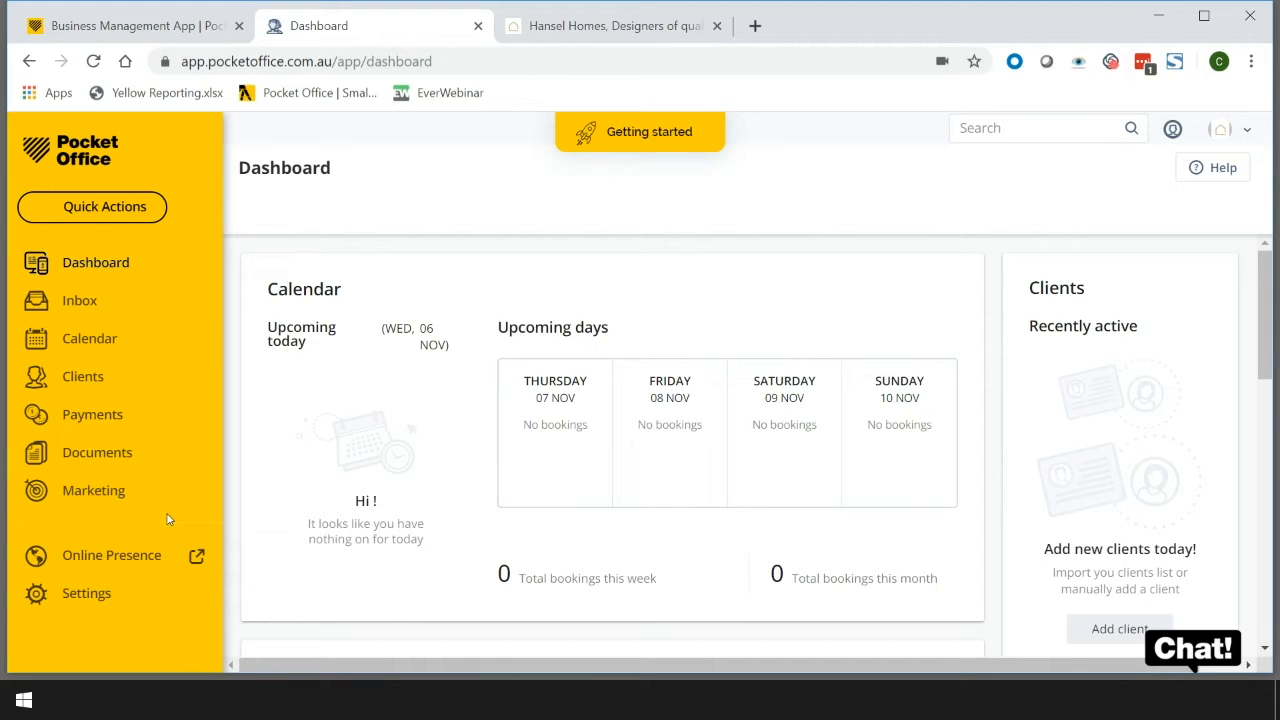
Open the list of offered services in the business settings
{"action": "left_click", "coordinate": [88, 597]}
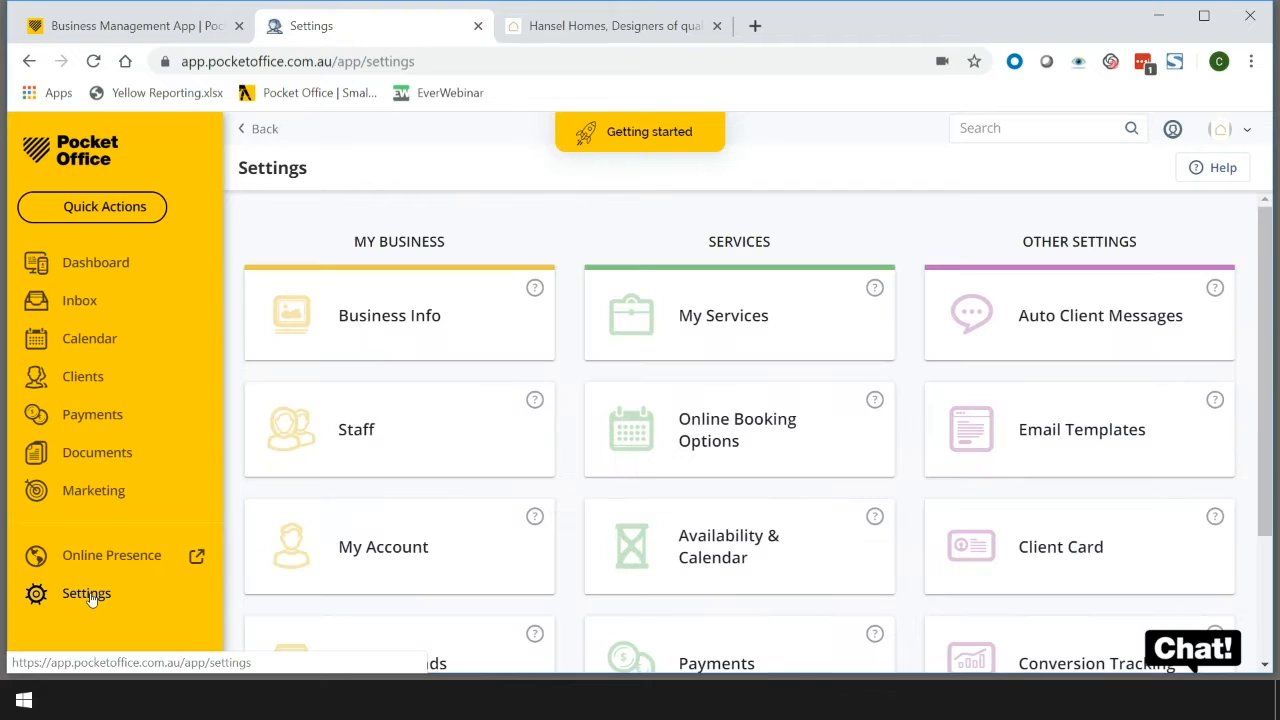
{"action": "left_click", "coordinate": [816, 300]}
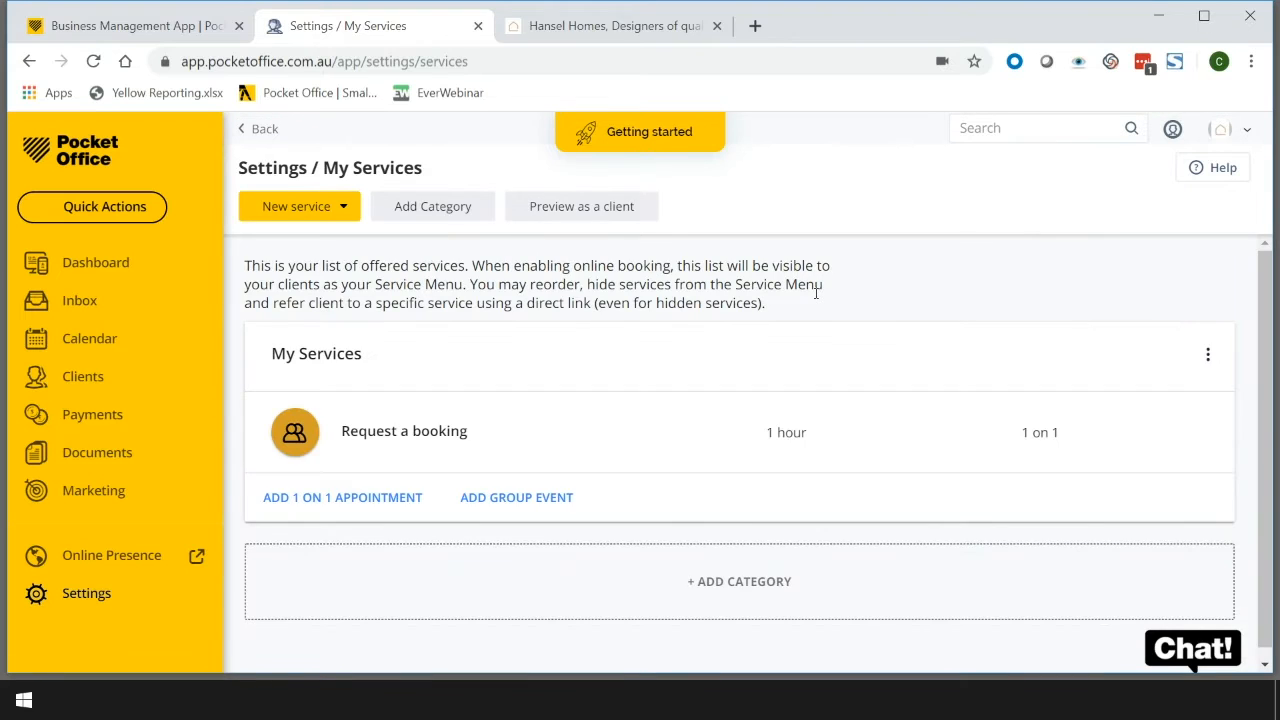
{"action": "scroll", "coordinate": [631, 456], "scroll_direction": "down", "scroll_amount": 1}
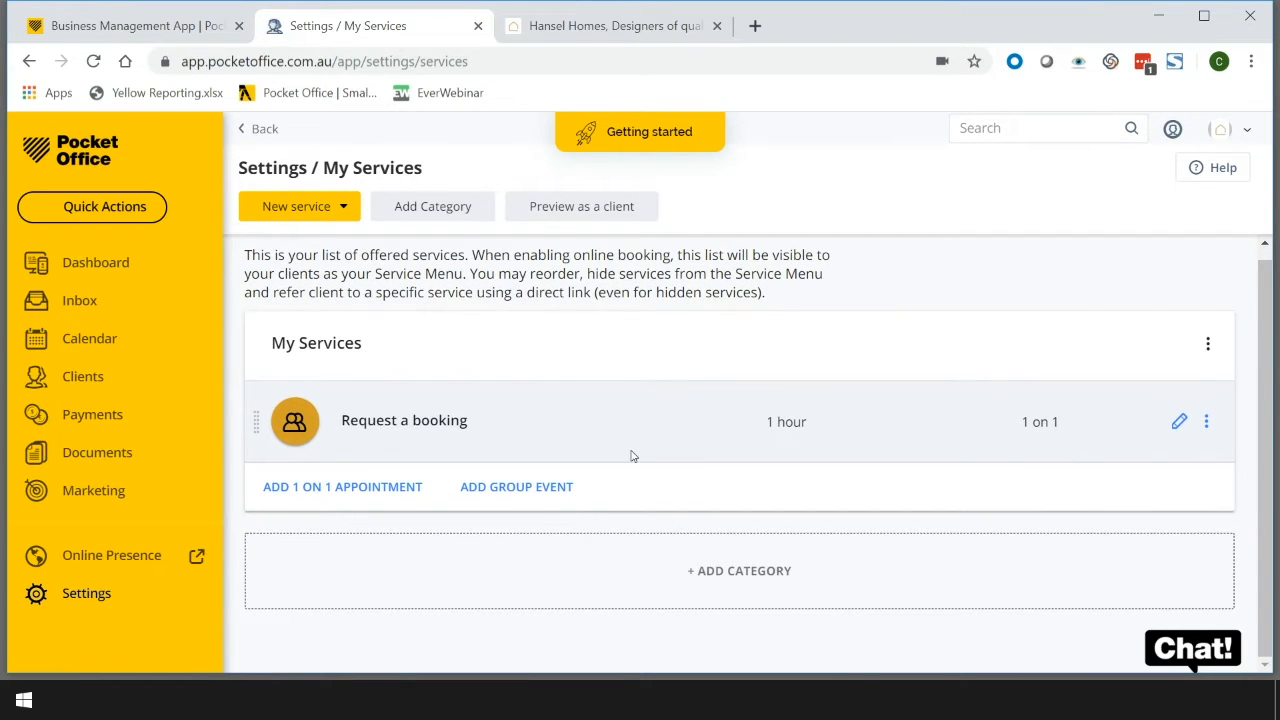
{"action": "scroll", "coordinate": [631, 456], "scroll_direction": "up", "scroll_amount": 1}
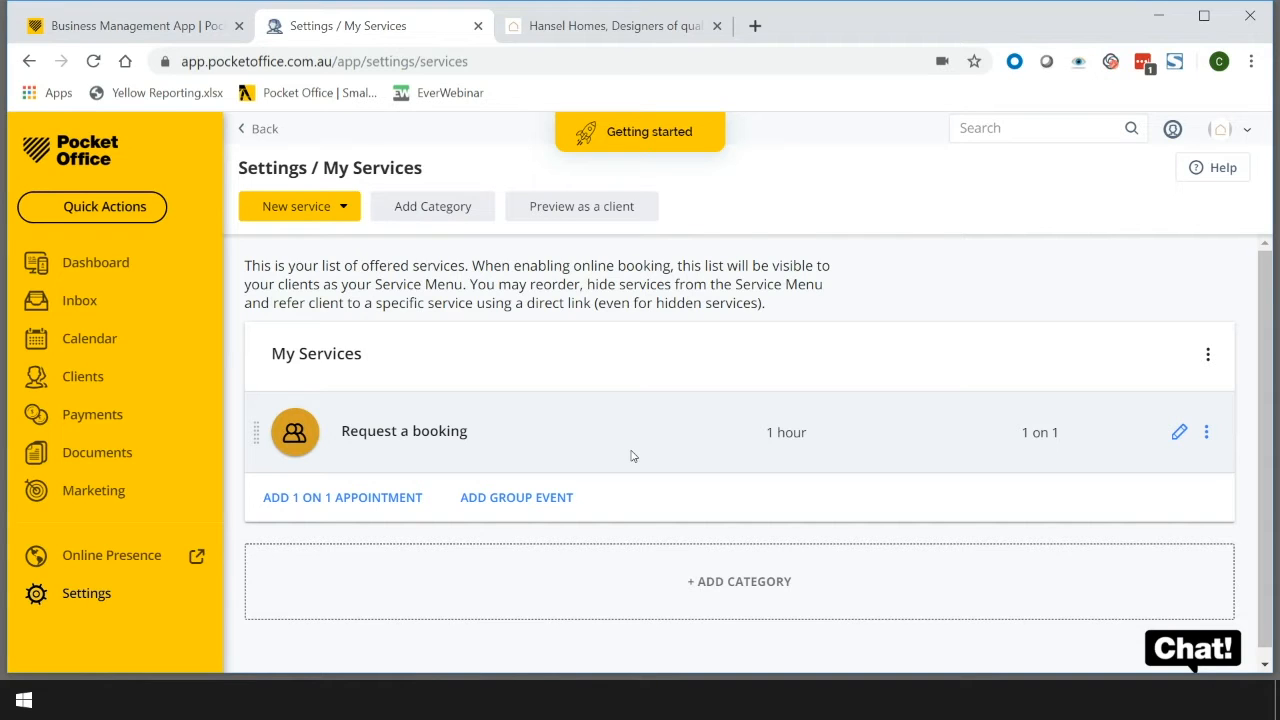
Check which service types are offered when creating a new service, without creating one
{"action": "left_click", "coordinate": [343, 207]}
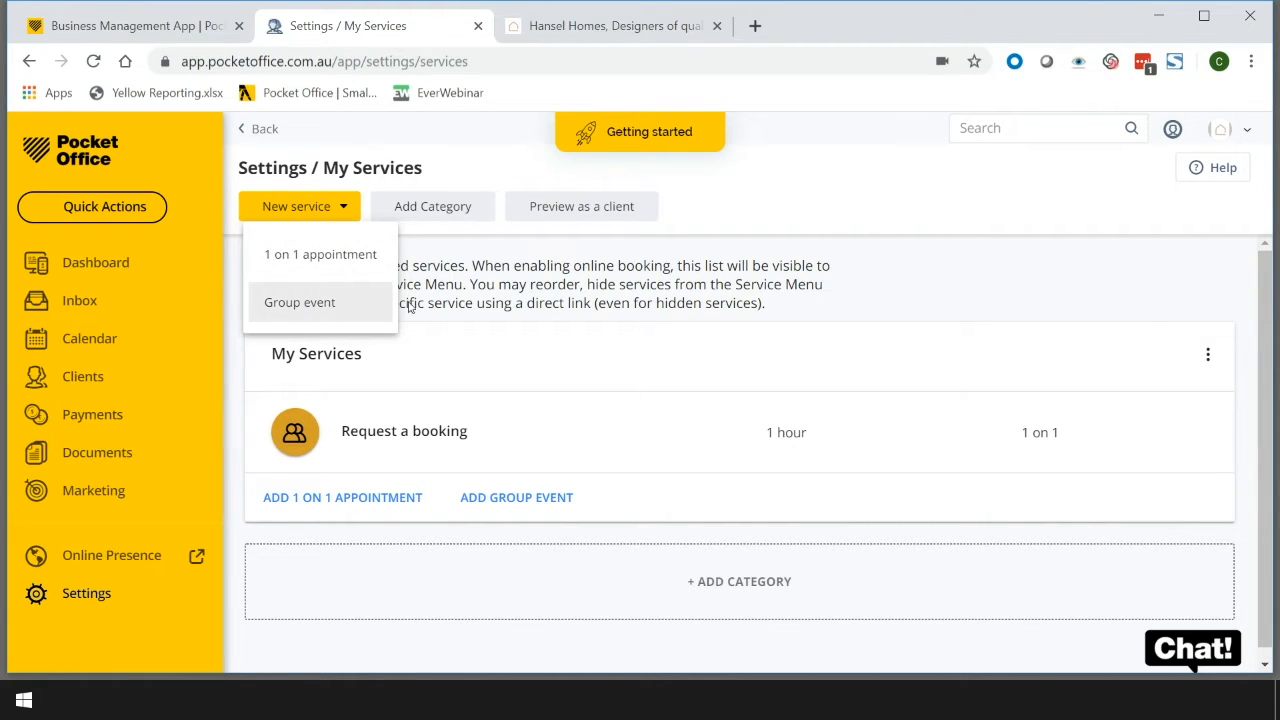
{"action": "left_click", "coordinate": [447, 244]}
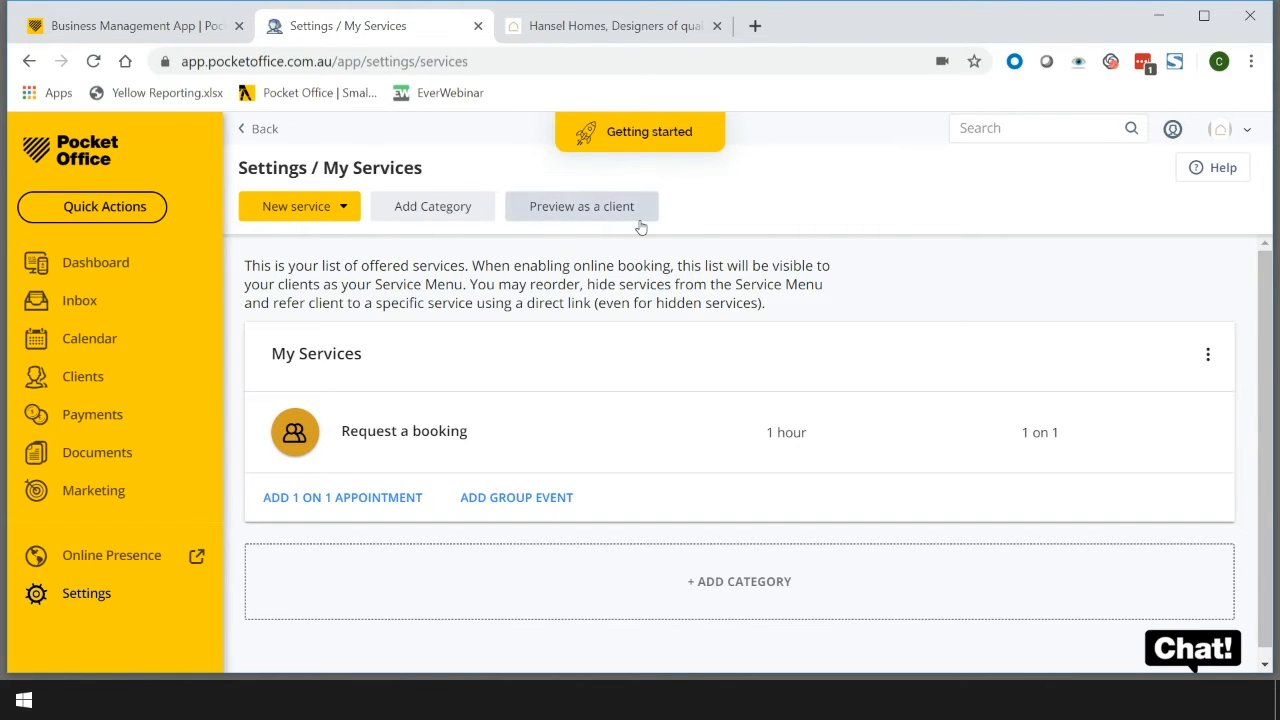
{"action": "scroll", "coordinate": [643, 366], "scroll_direction": "down", "scroll_amount": 1}
{"action": "scroll", "coordinate": [643, 370], "scroll_direction": "up", "scroll_amount": 1}
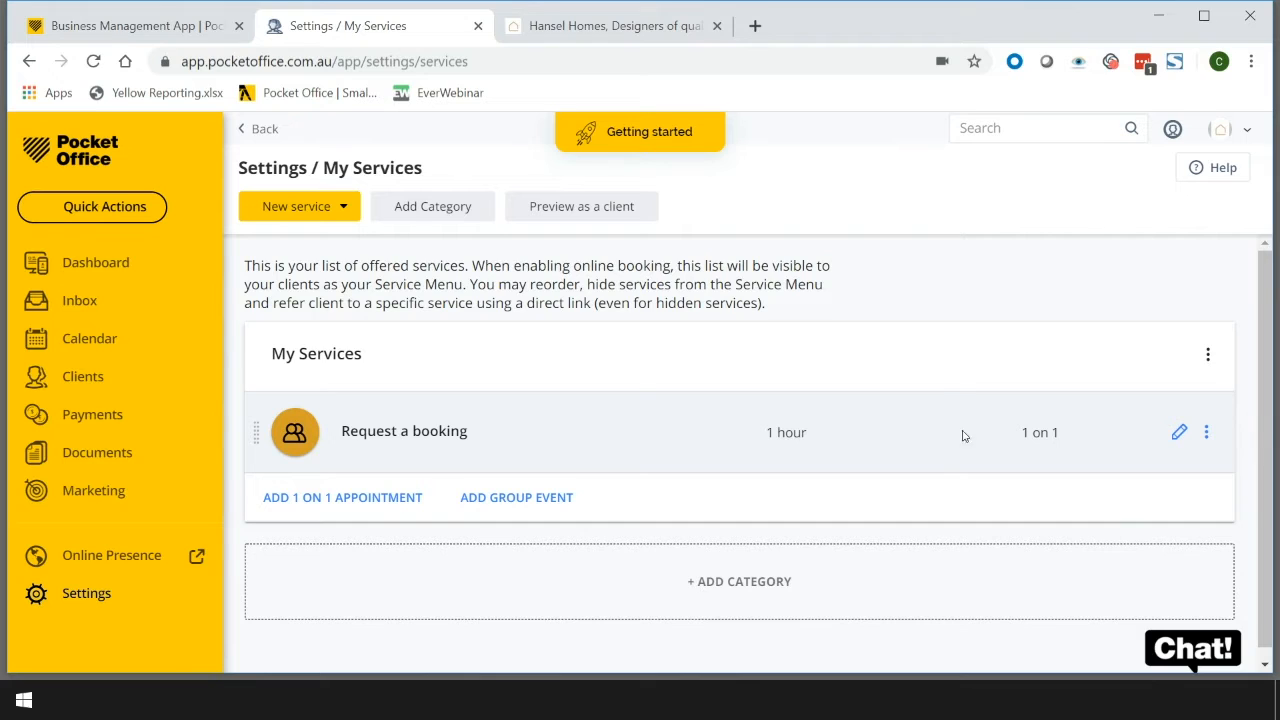
Open the existing "Request a booking" service for editing
{"action": "left_click", "coordinate": [1180, 435]}
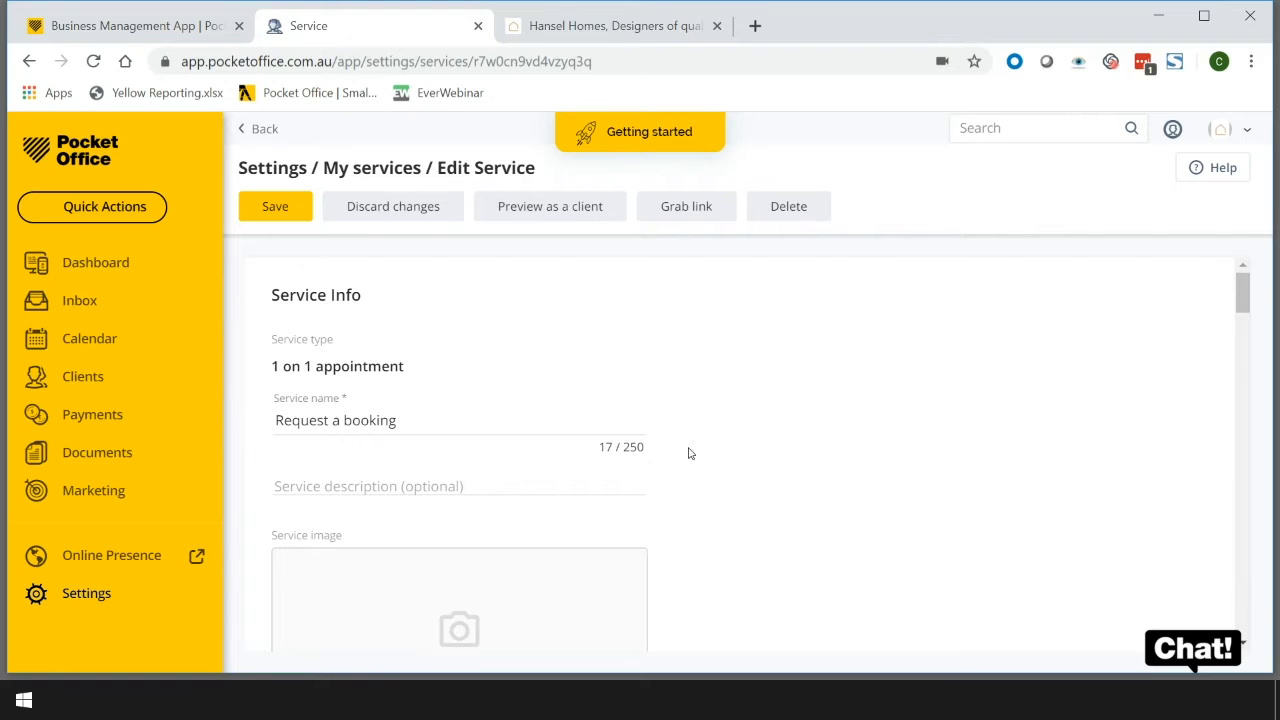
{"action": "scroll", "coordinate": [568, 407], "scroll_direction": "down", "scroll_amount": 1}
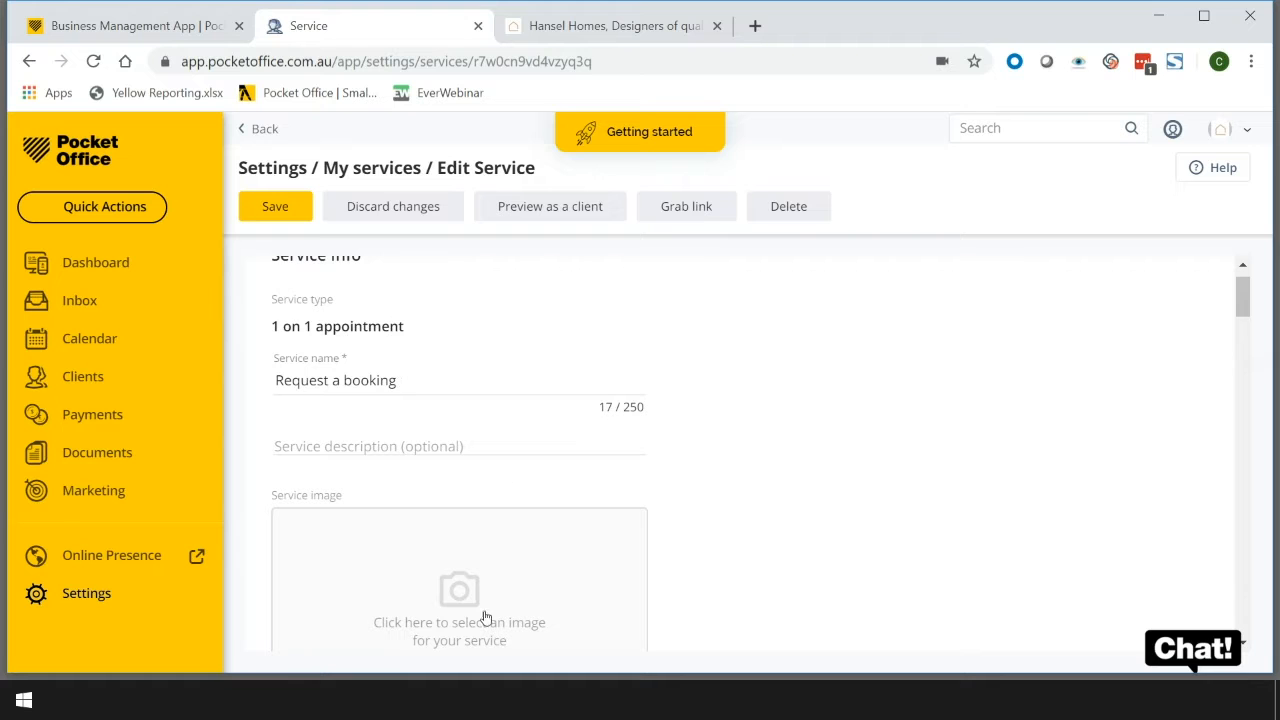
Copy "Initial chat (phone) 30min" from the Word outline and replace the service name with it, removing the pasted bullet
{"action": "left_click", "coordinate": [469, 699]}
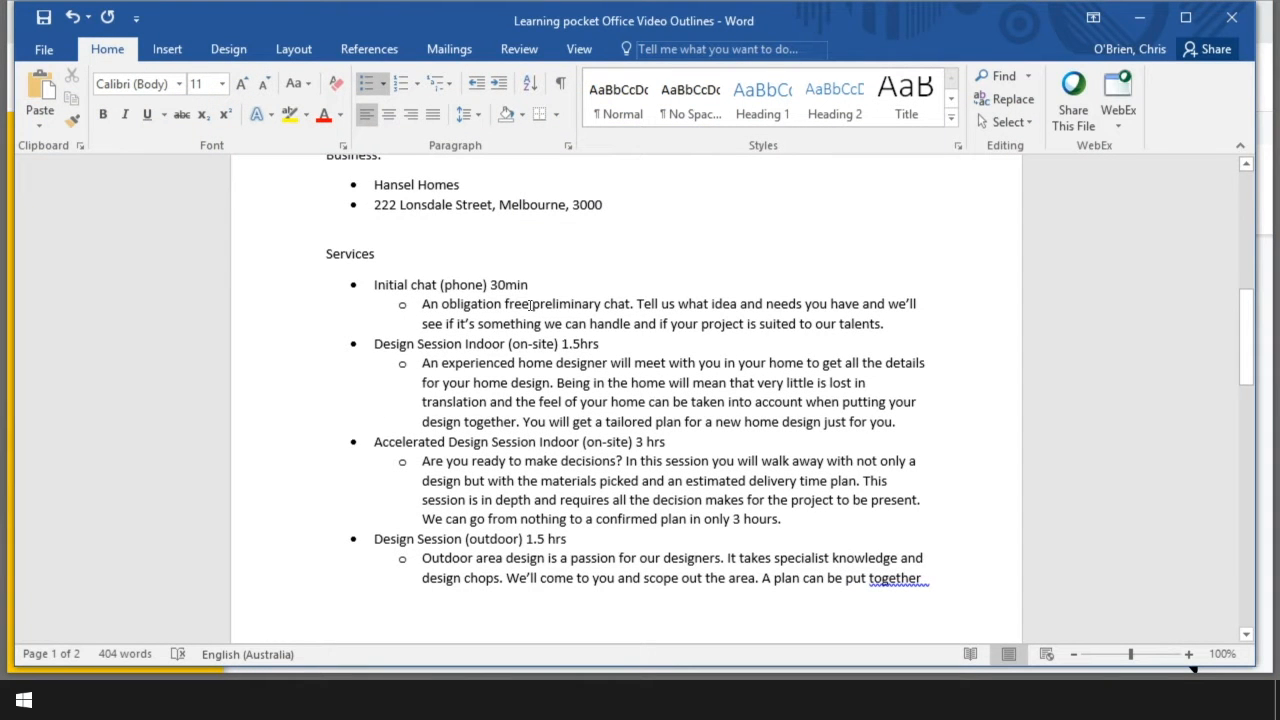
{"action": "left_click_drag", "start_coordinate": [530, 285], "coordinate": [372, 285]}
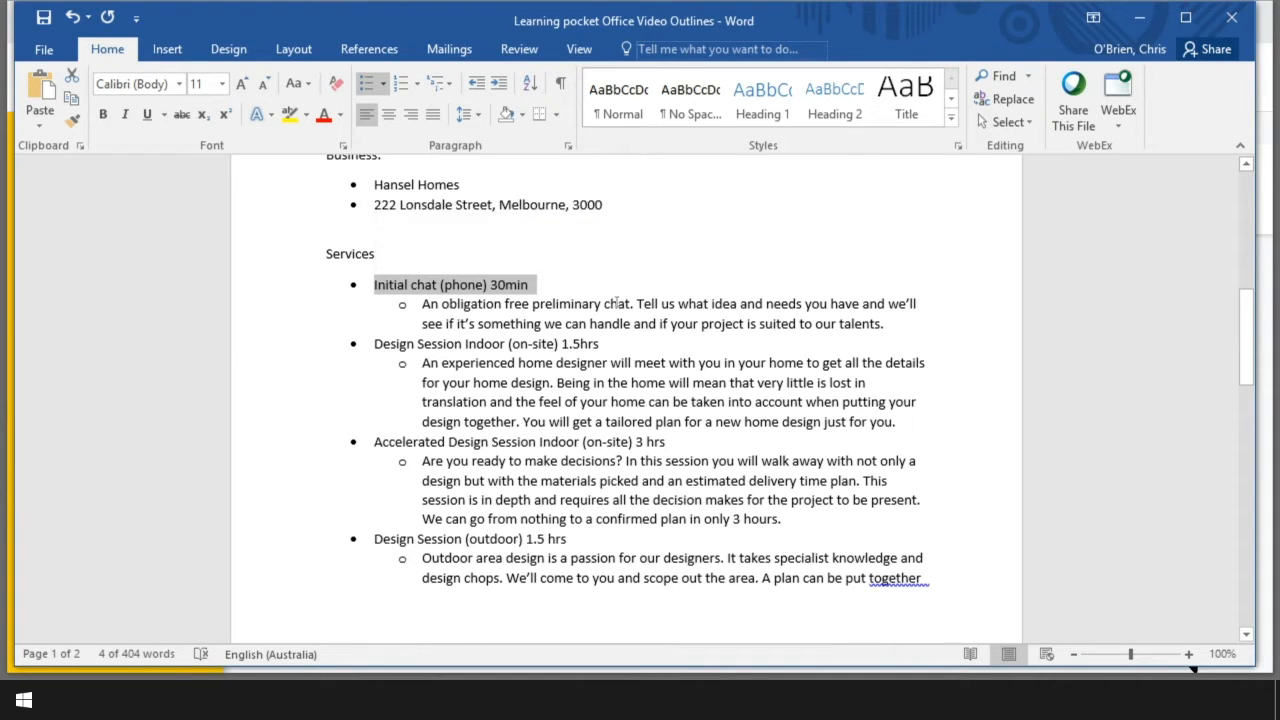
{"action": "left_click", "coordinate": [1141, 22]}
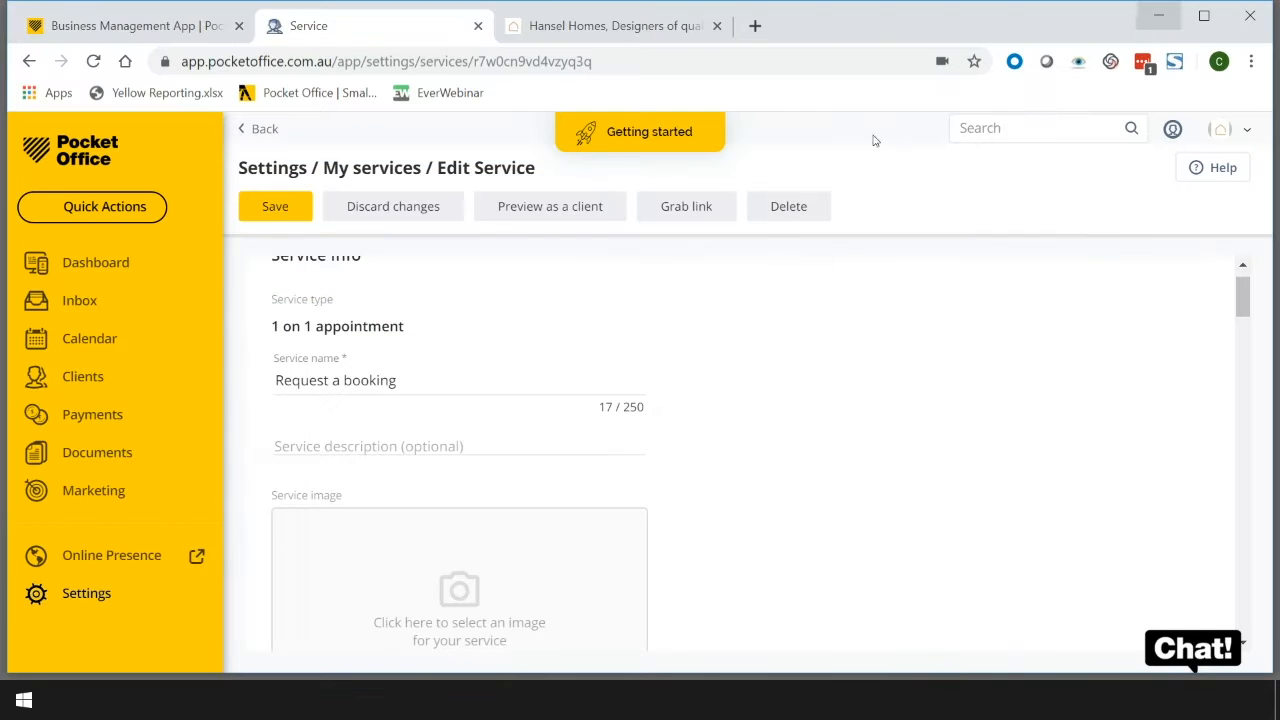
{"action": "left_click", "coordinate": [411, 377]}
{"action": "key", "text": "BackSpace"}
{"action": "key", "text": "BackSpace"}
{"action": "key", "text": "BackSpace"}
{"action": "key", "text": "BackSpace"}
{"action": "key", "text": "BackSpace"}
{"action": "key", "text": "BackSpace"}
{"action": "key", "text": "BackSpace"}
{"action": "key", "text": "BackSpace"}
{"action": "key", "text": "BackSpace"}
{"action": "key", "text": "BackSpace"}
{"action": "key", "text": "BackSpace"}
{"action": "key", "text": "BackSpace"}
{"action": "key", "text": "BackSpace"}
{"action": "key", "text": "BackSpace"}
{"action": "key", "text": "BackSpace"}
{"action": "key", "text": "BackSpace"}
{"action": "key", "text": "BackSpace"}
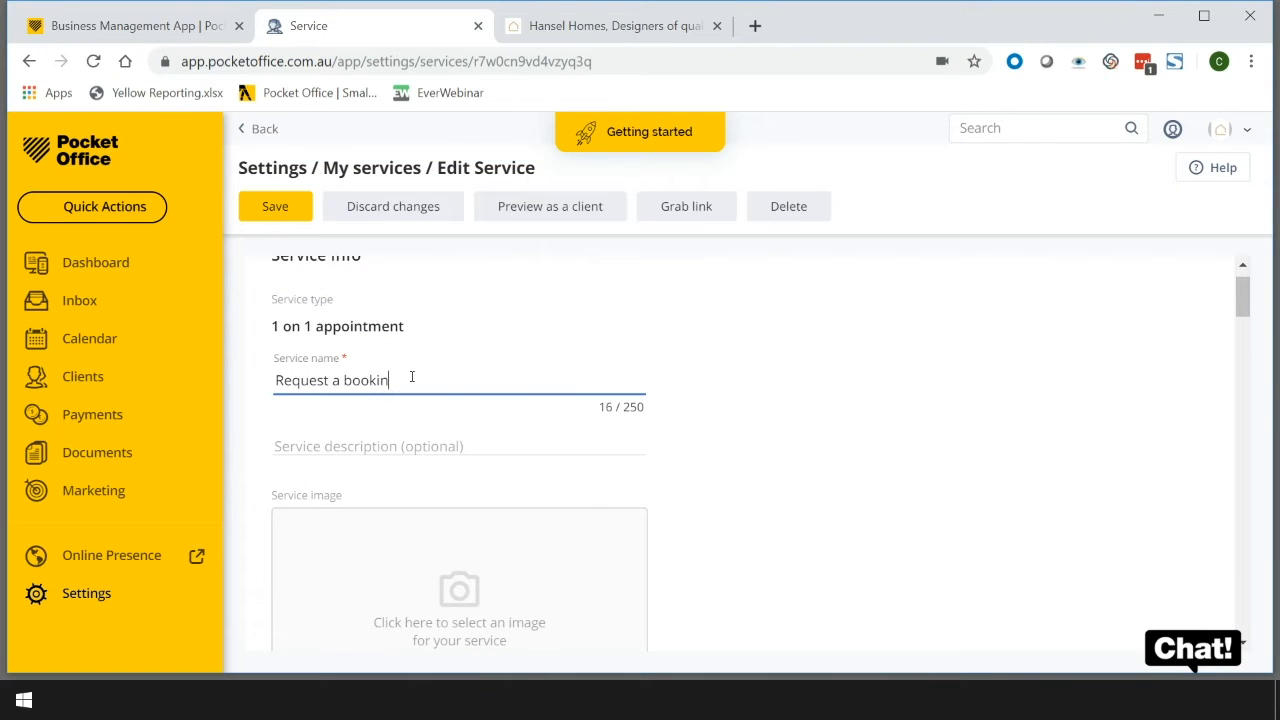
{"action": "type", "text": "•\tInitial chat (phone) 30min"}
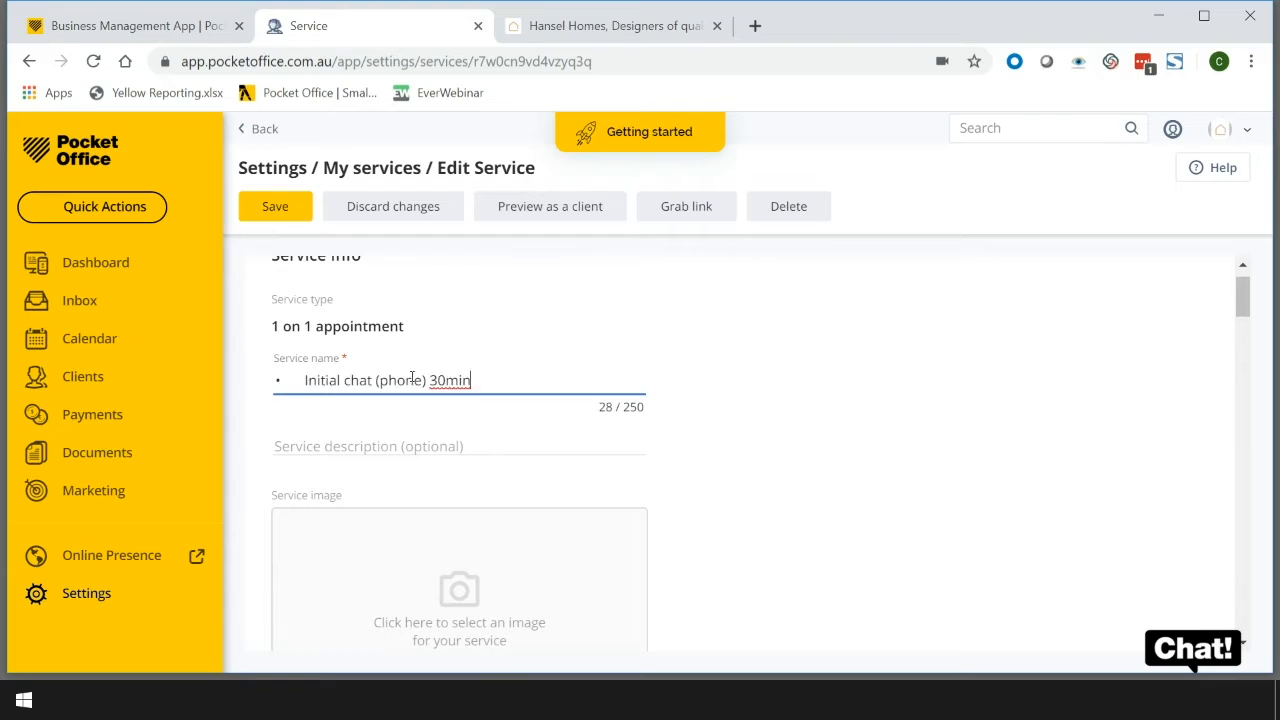
{"action": "key", "text": "BackSpace"}
{"action": "key", "text": "BackSpace"}
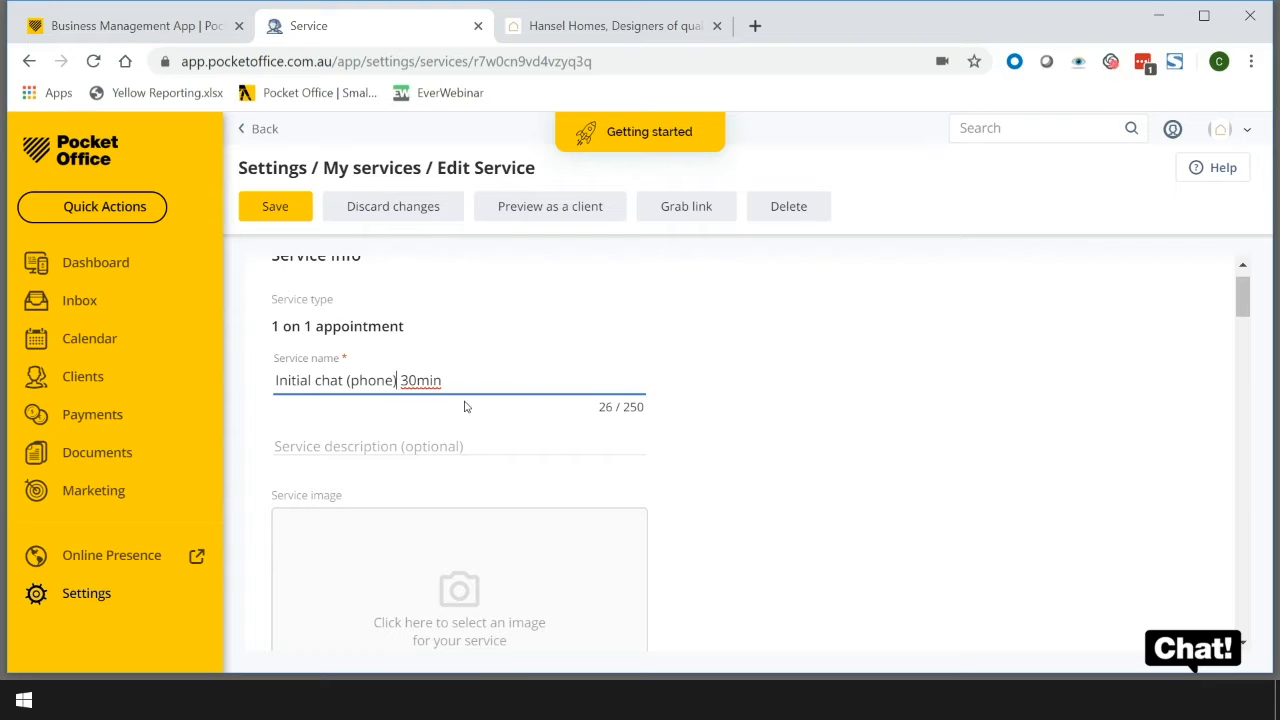
Shorten and capitalise the service name to read "Initial Chat 30min"
{"action": "key", "text": "BackSpace"}
{"action": "key", "text": "BackSpace"}
{"action": "key", "text": "BackSpace"}
{"action": "key", "text": "BackSpace"}
{"action": "key", "text": "BackSpace"}
{"action": "key", "text": "BackSpace"}
{"action": "key", "text": "BackSpace"}
{"action": "key", "text": "BackSpace"}
{"action": "key", "text": "Left"}
{"action": "key", "text": "Left"}
{"action": "key", "text": "Left"}
{"action": "key", "text": "Left"}
{"action": "key", "text": "BackSpace"}
{"action": "type", "text": "C"}
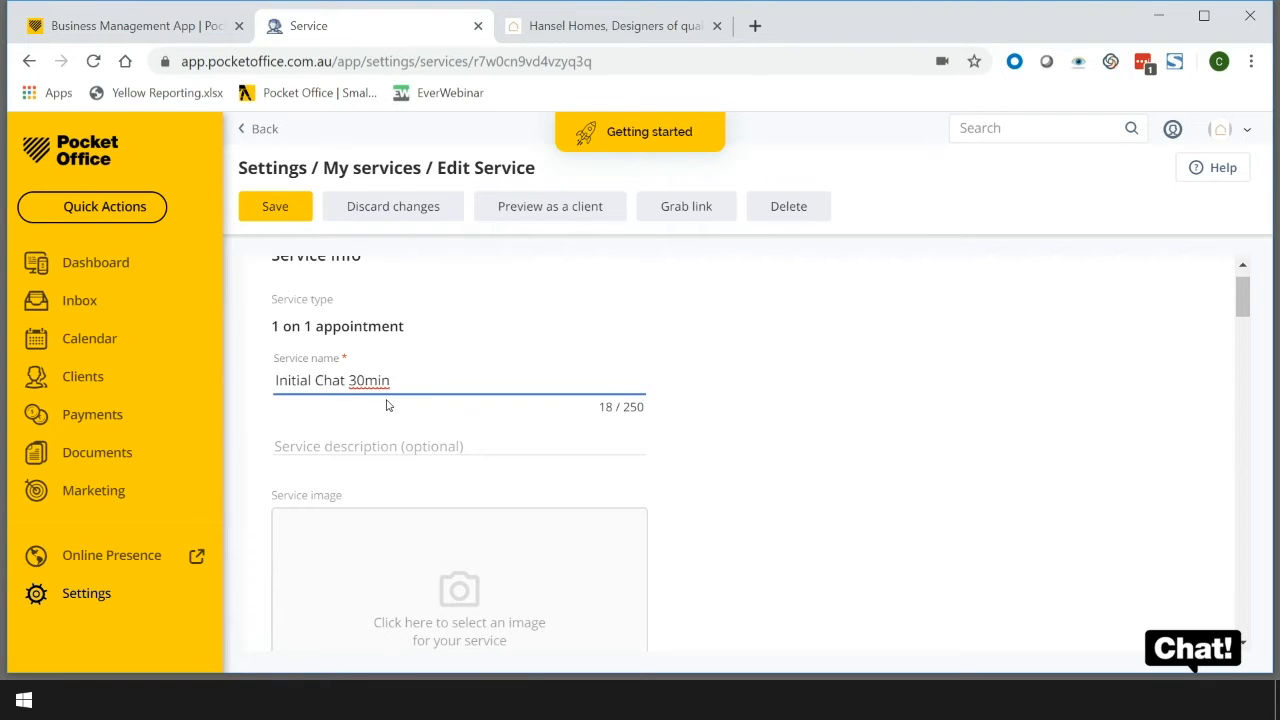
Copy the "An obligation free preliminary chat" paragraph from the Word outline into the service description, removing the pasted bullet
{"action": "left_click", "coordinate": [347, 442]}
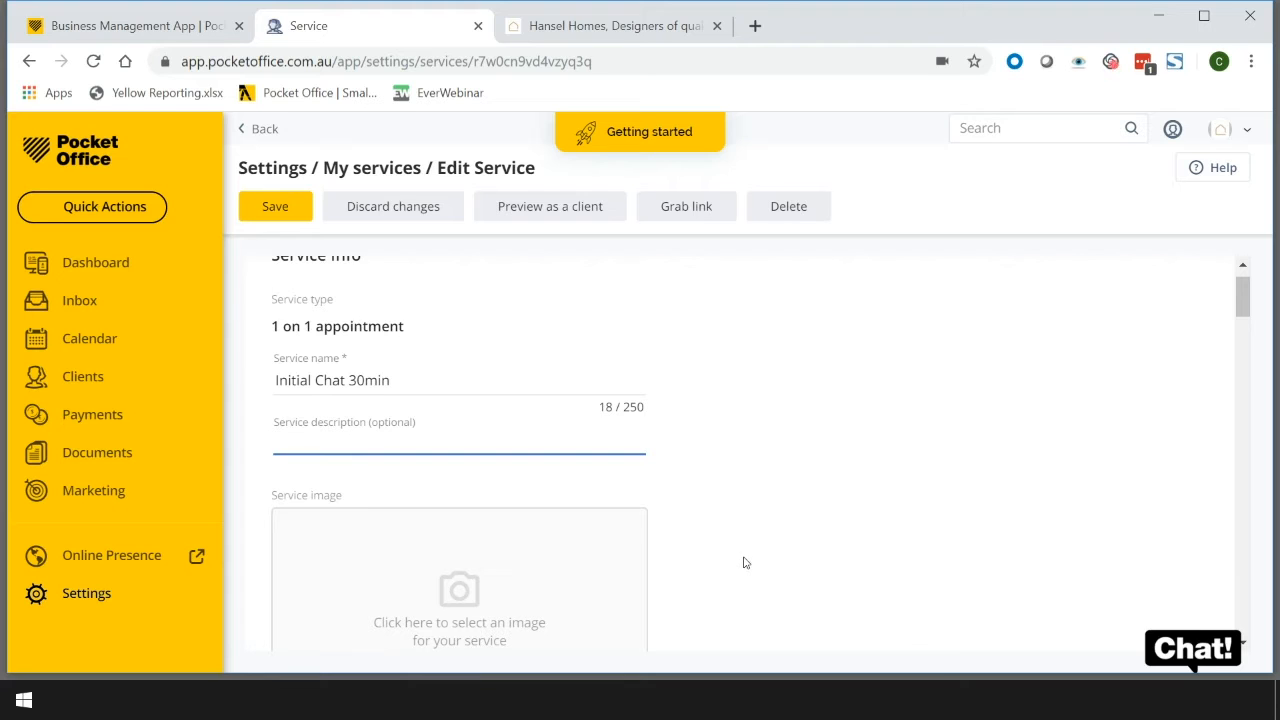
{"action": "mouse_move", "coordinate": [467, 700]}
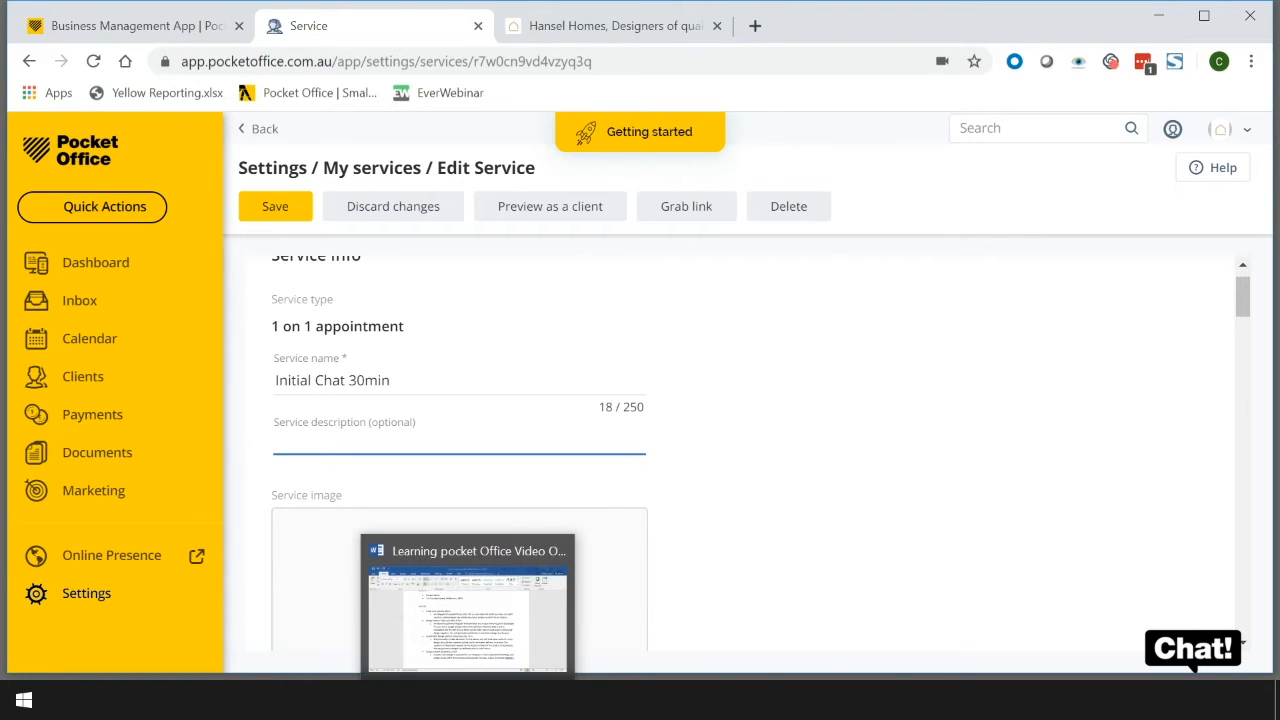
{"action": "left_click", "coordinate": [467, 600]}
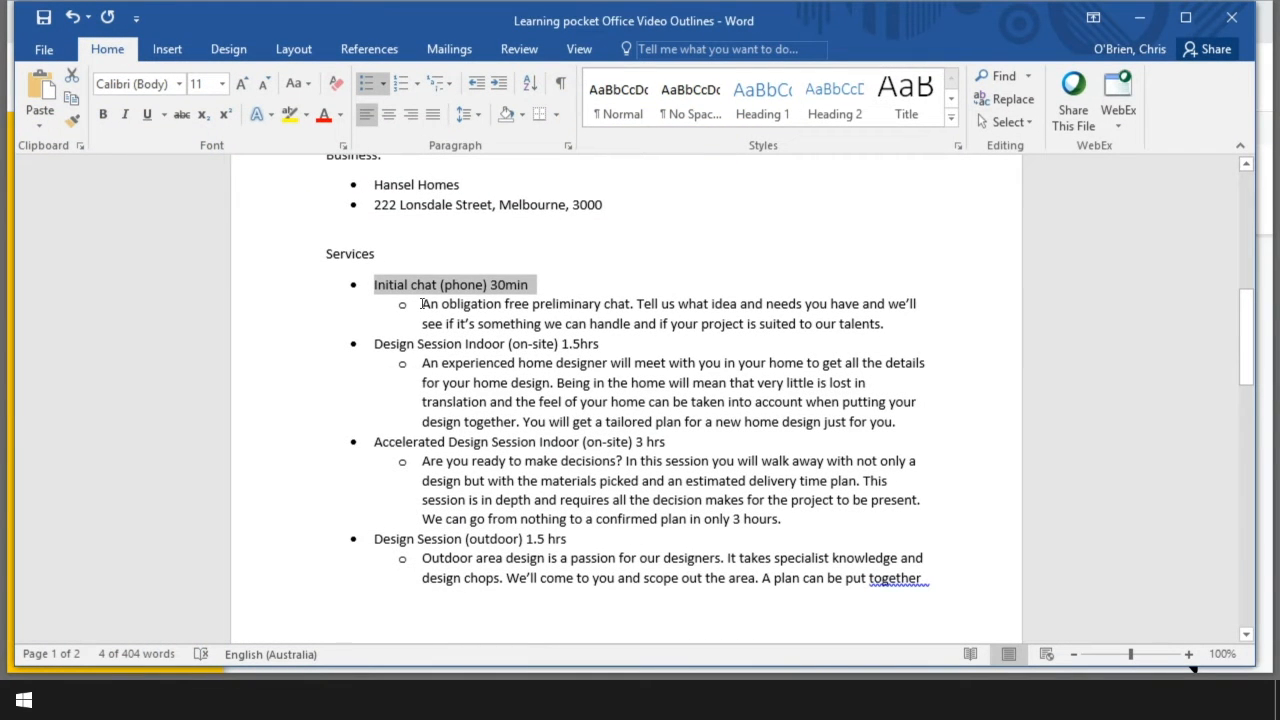
{"action": "left_click", "coordinate": [424, 304]}
{"action": "left_click_drag", "start_coordinate": [423, 304], "coordinate": [920, 326]}
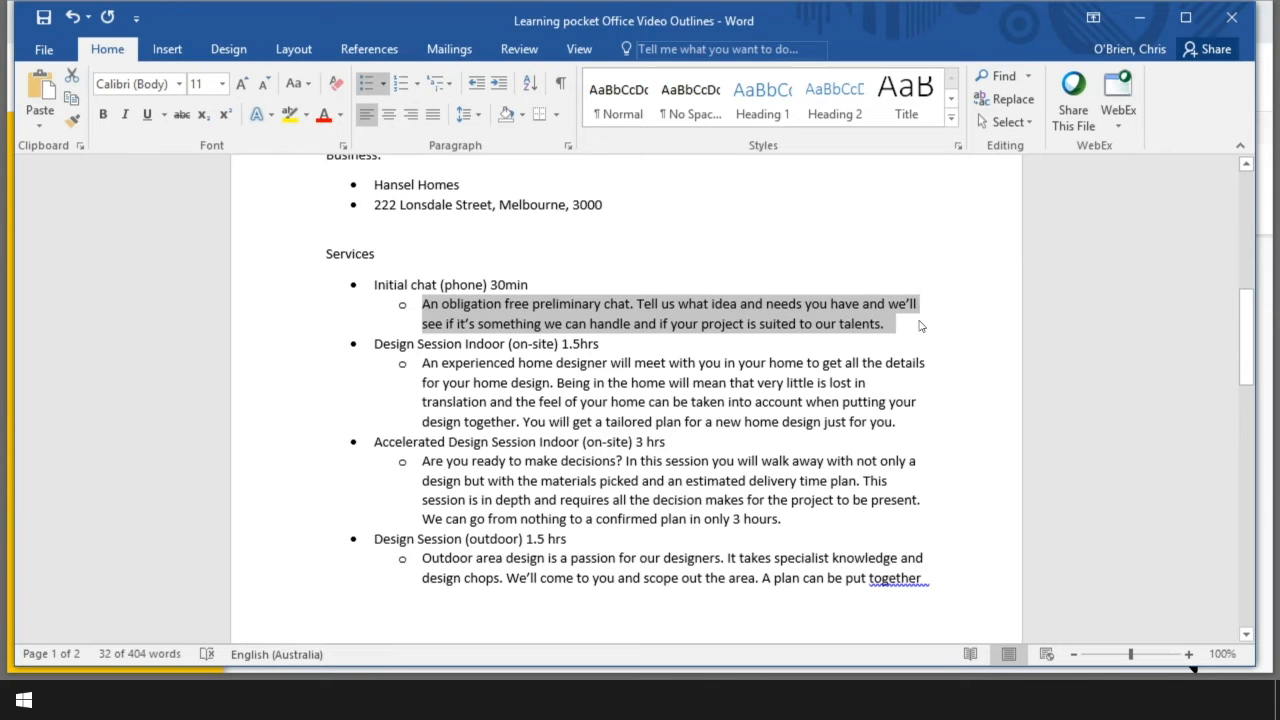
{"action": "left_click", "coordinate": [1139, 17]}
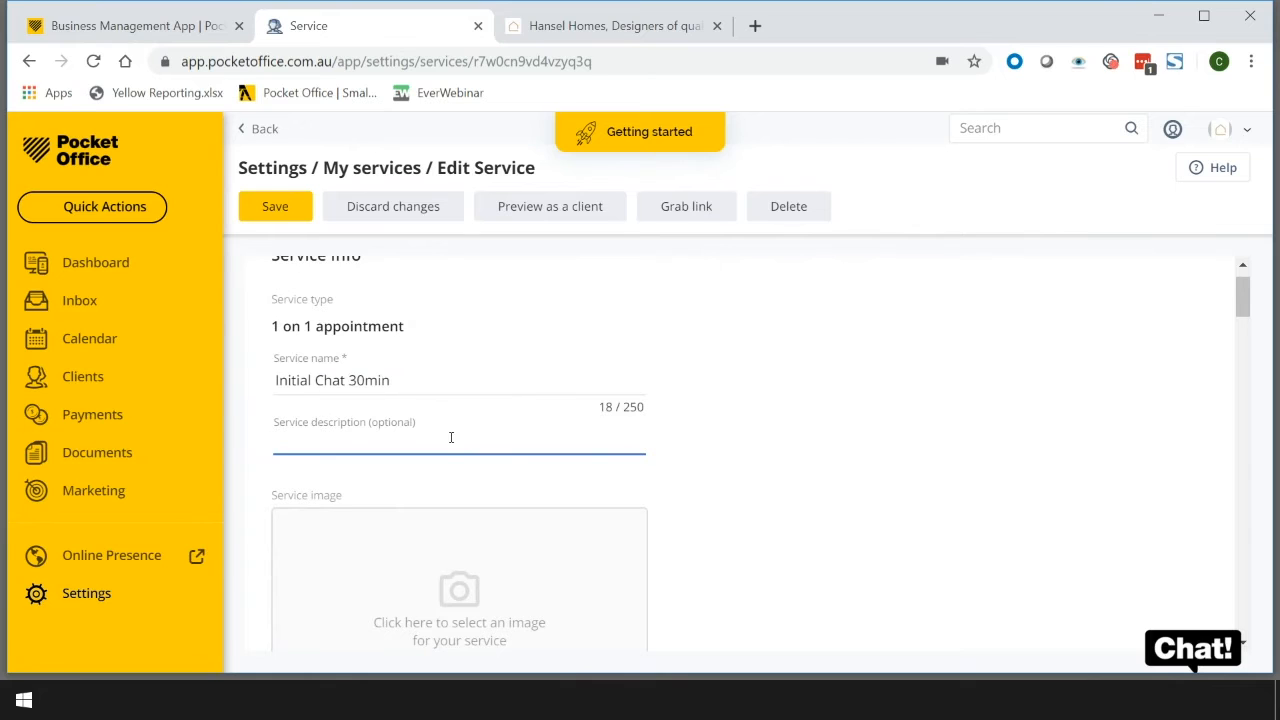
{"action": "type", "text": "o\tAn obligation free preliminary chat. Tell us what idea and needs you have and we’ll see if it’s something we can handle and if your project is suited to our talents."}
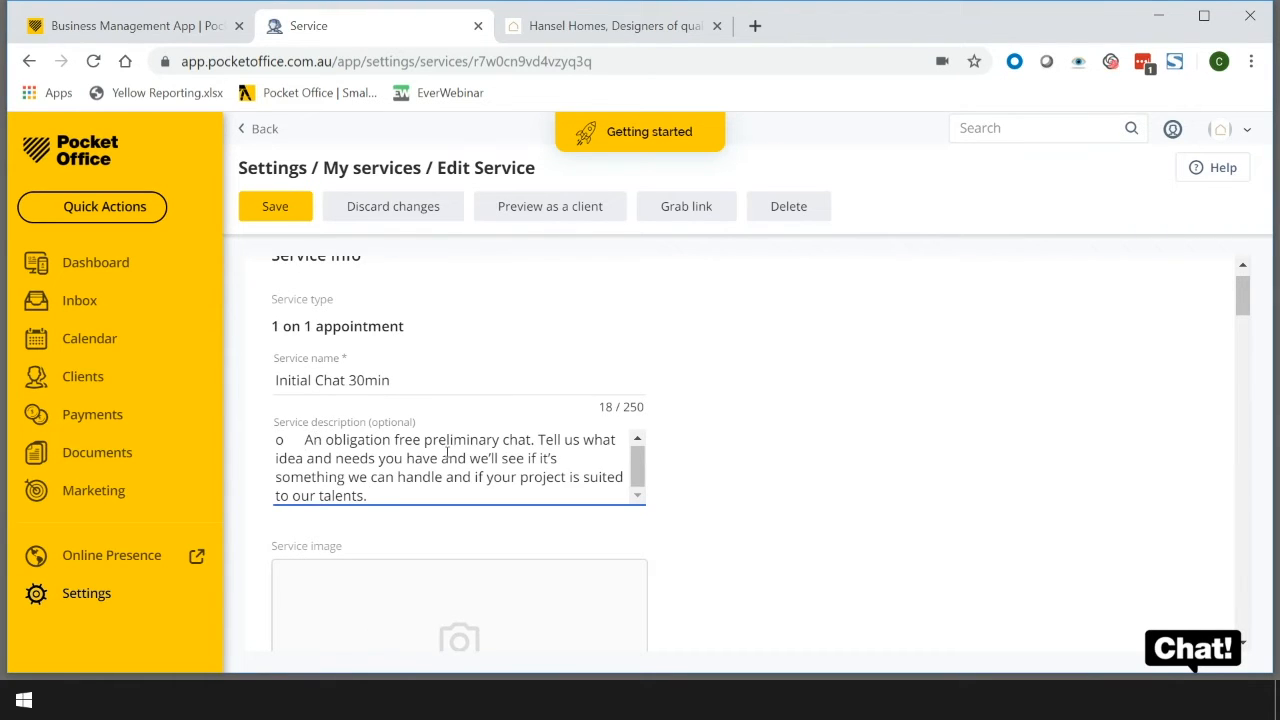
{"action": "key", "text": "BackSpace"}
{"action": "key", "text": "BackSpace"}
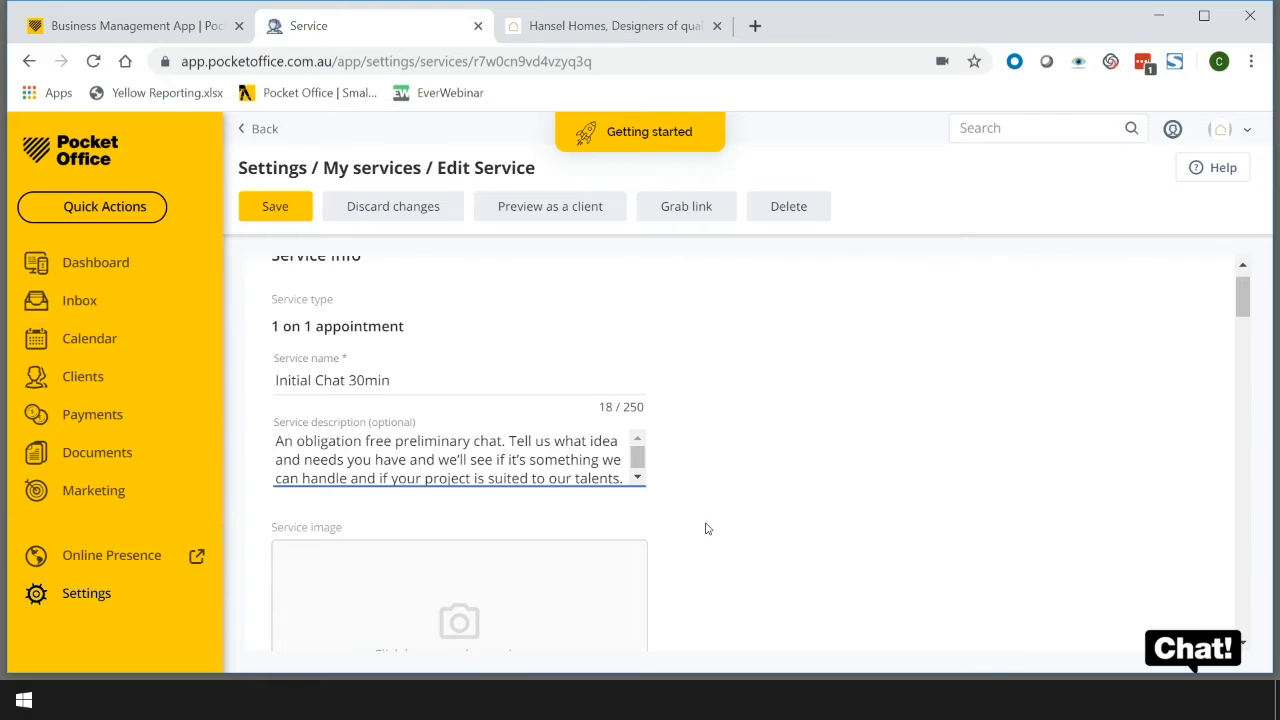
Set the service image to the seaside terrace with palm trees from the gallery's Lifestyle And Leisure category
{"action": "scroll", "coordinate": [706, 527], "scroll_direction": "down", "scroll_amount": 1}
{"action": "scroll", "coordinate": [706, 527], "scroll_direction": "down", "scroll_amount": 2}
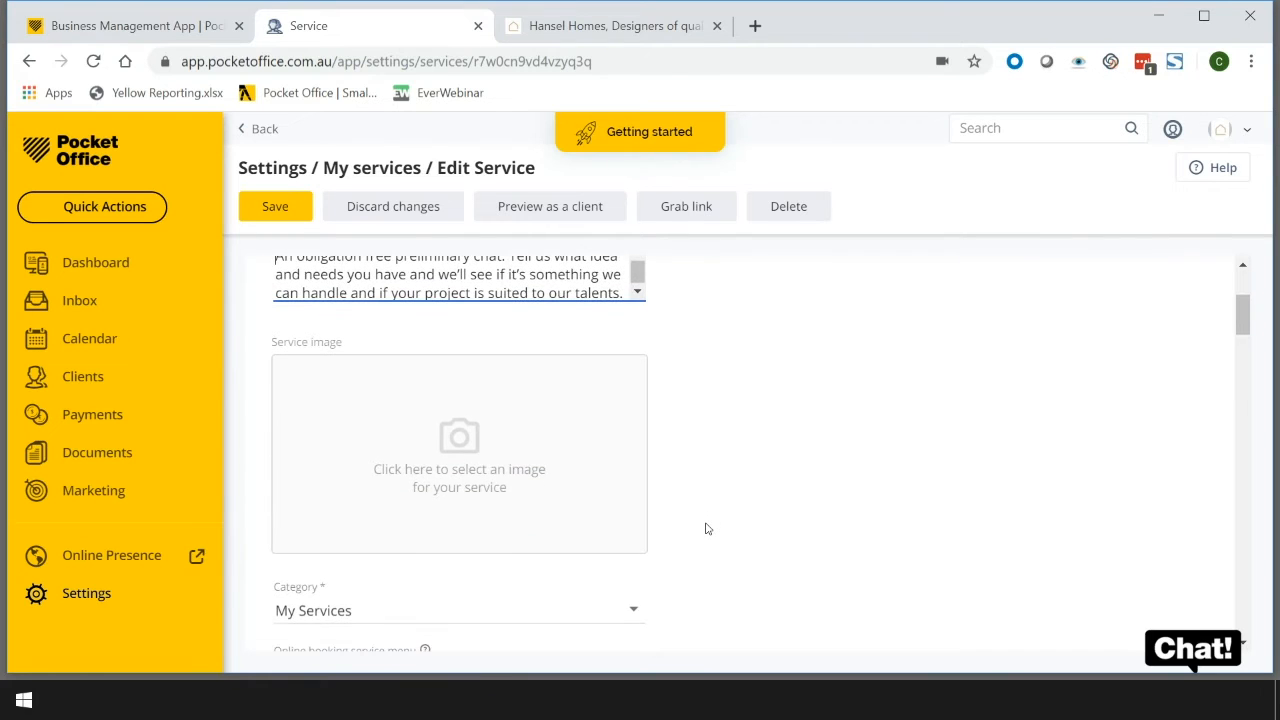
{"action": "left_click", "coordinate": [486, 465]}
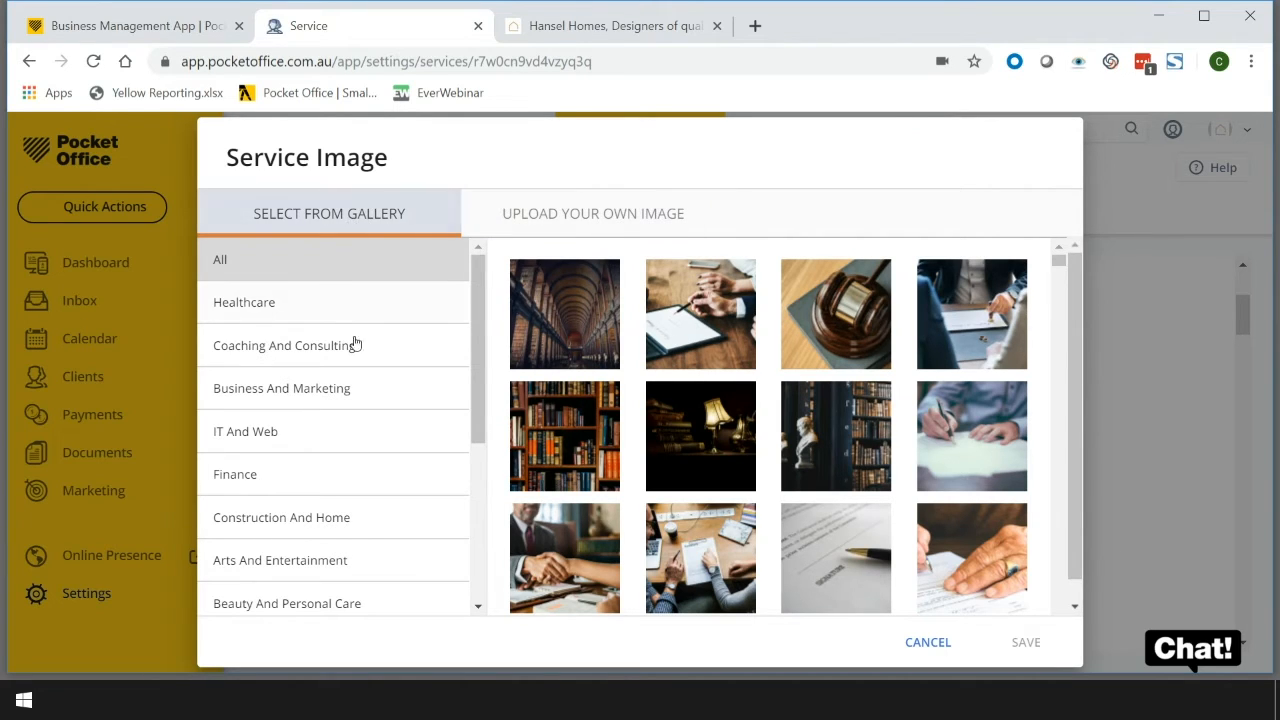
{"action": "left_click_drag", "start_coordinate": [479, 355], "coordinate": [483, 470]}
{"action": "left_click_drag", "start_coordinate": [482, 493], "coordinate": [480, 515]}
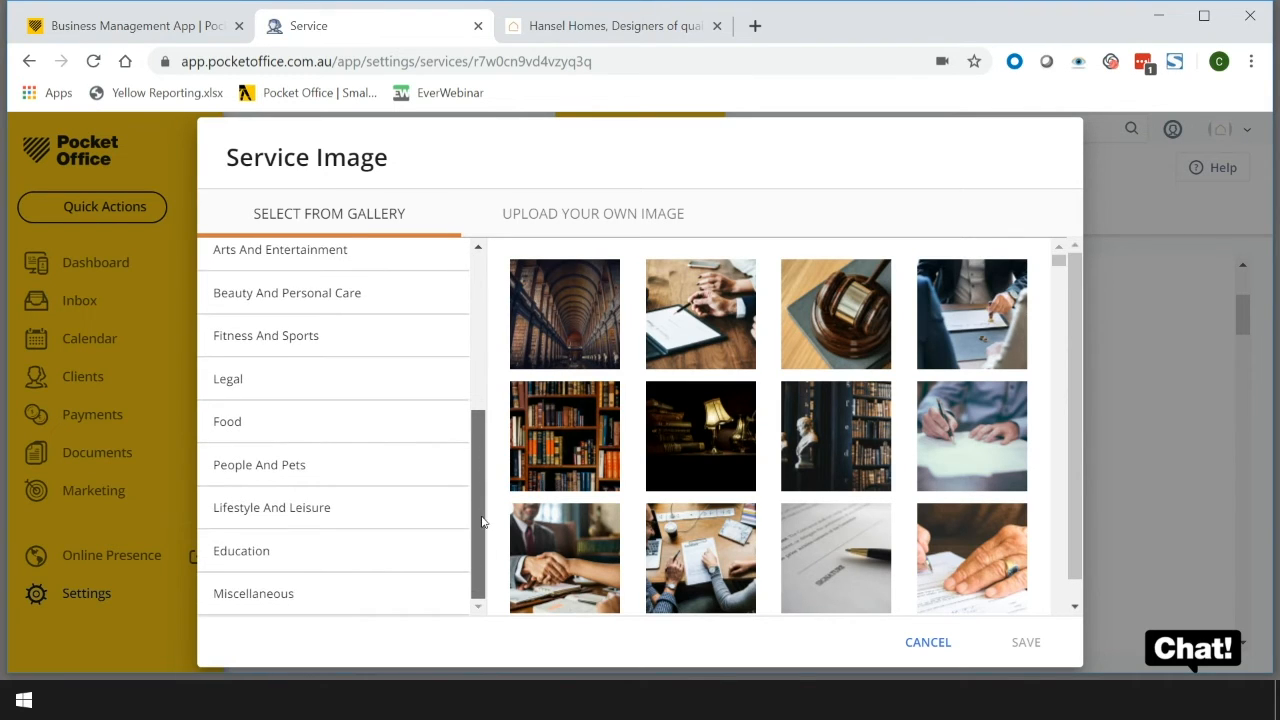
{"action": "left_click", "coordinate": [319, 512]}
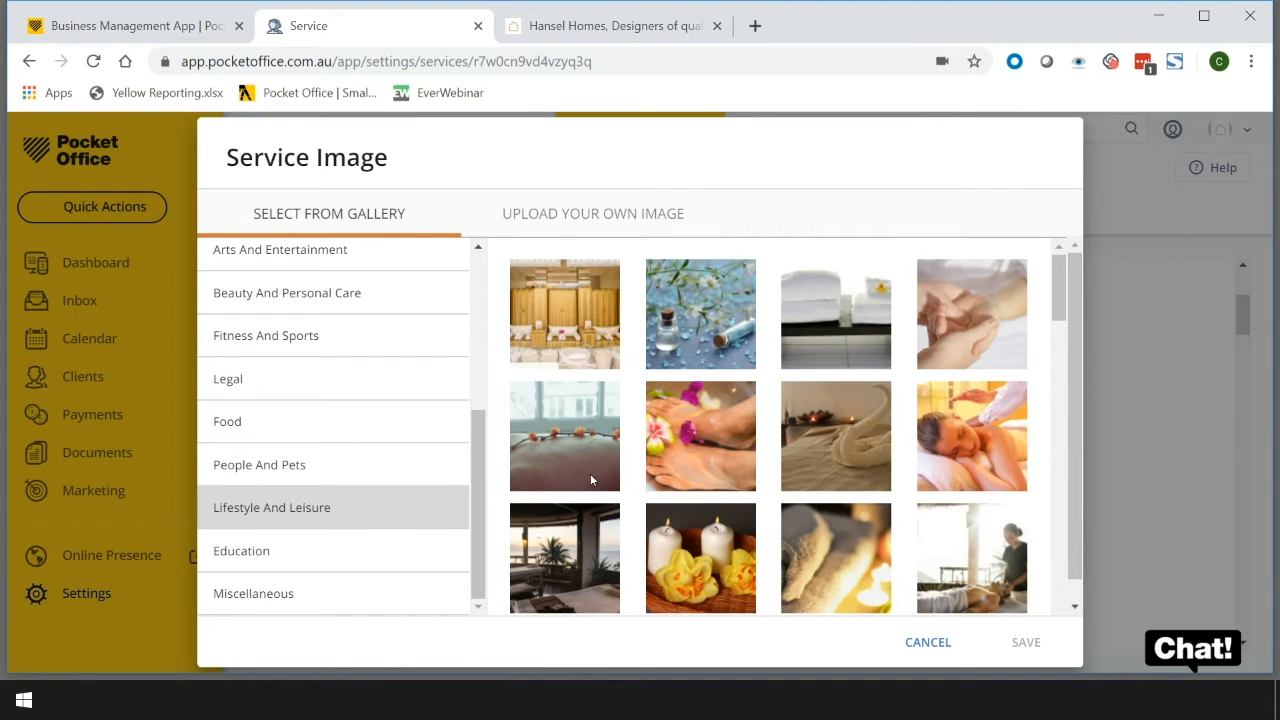
{"action": "scroll", "coordinate": [846, 444], "scroll_direction": "down", "scroll_amount": 2}
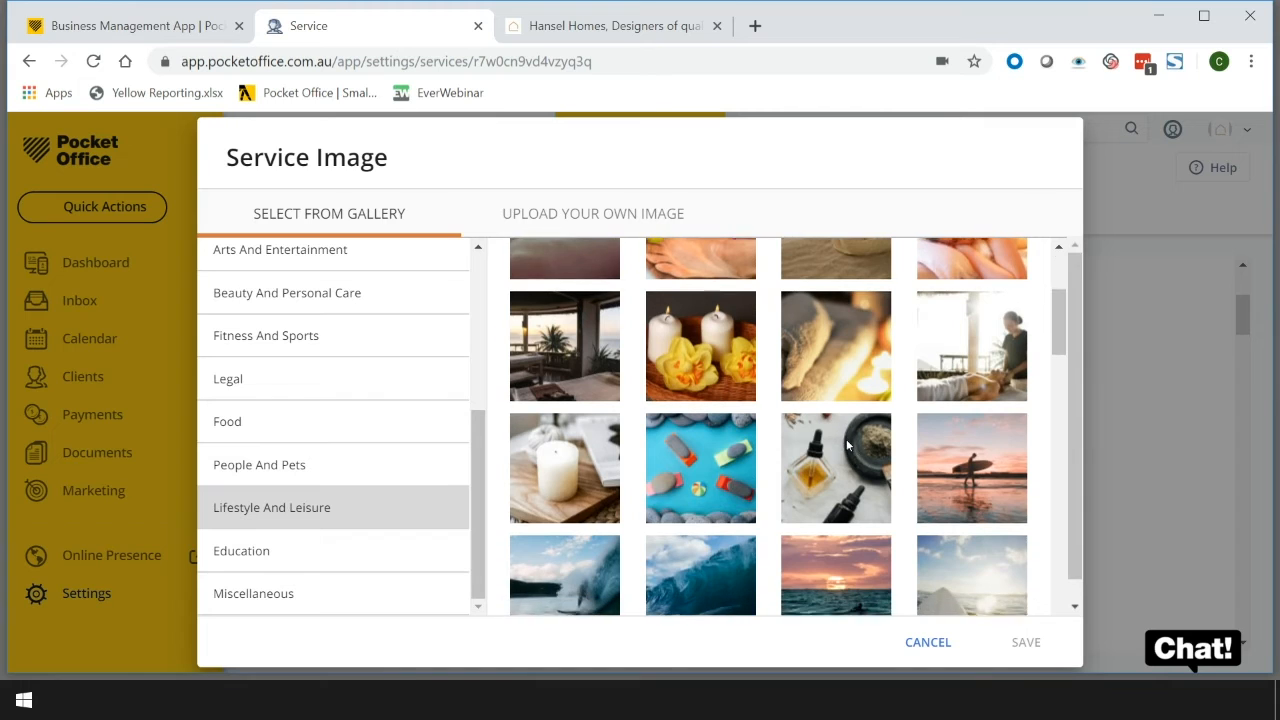
{"action": "scroll", "coordinate": [846, 444], "scroll_direction": "up", "scroll_amount": 1}
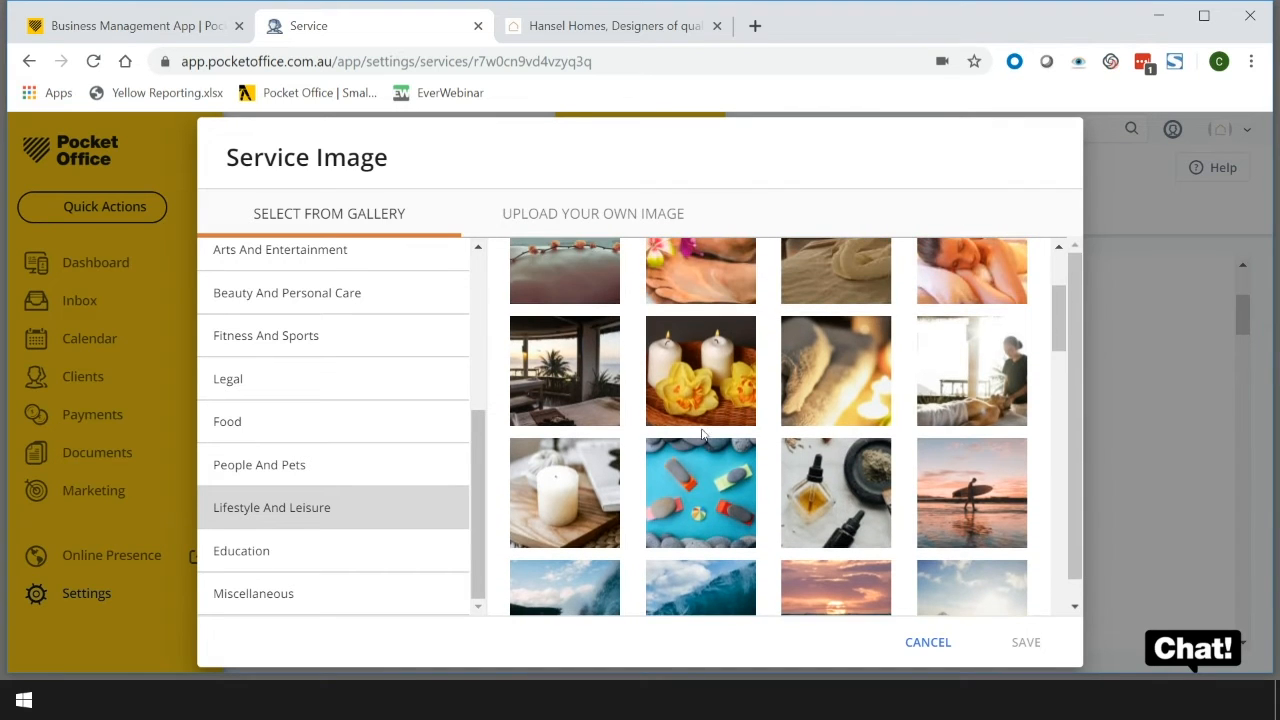
{"action": "left_click", "coordinate": [565, 377]}
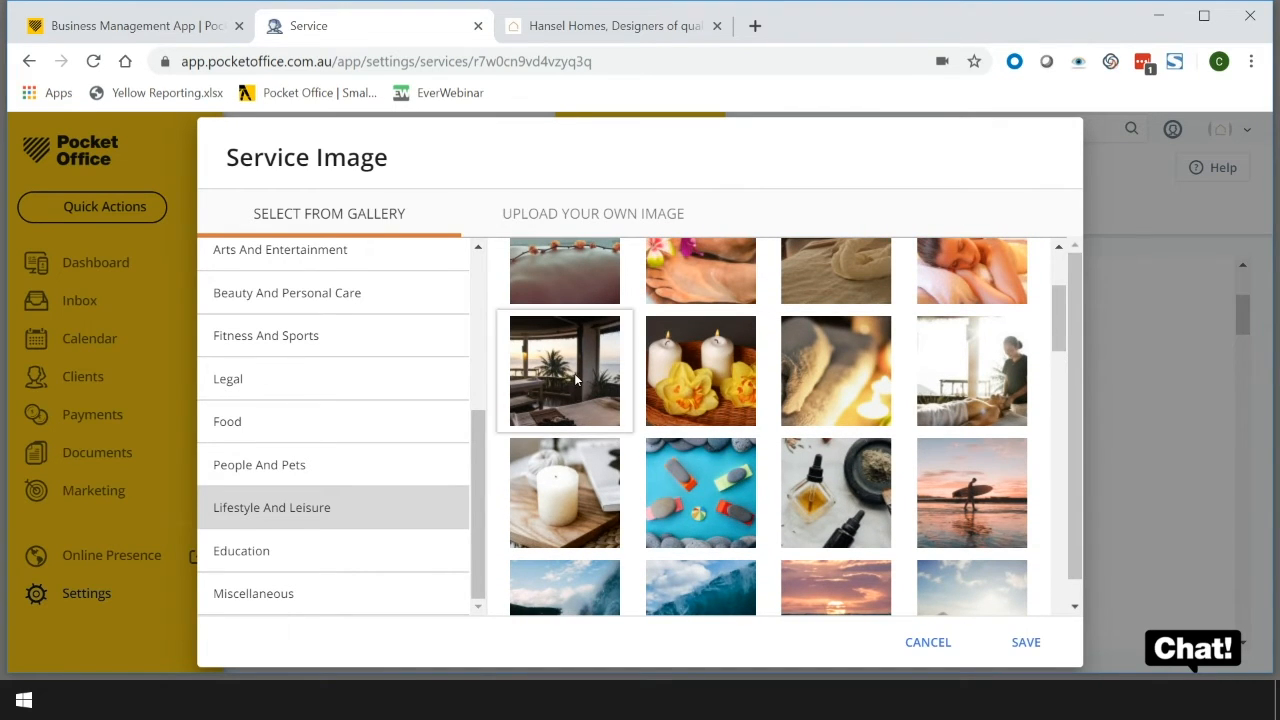
{"action": "left_click", "coordinate": [1022, 643]}
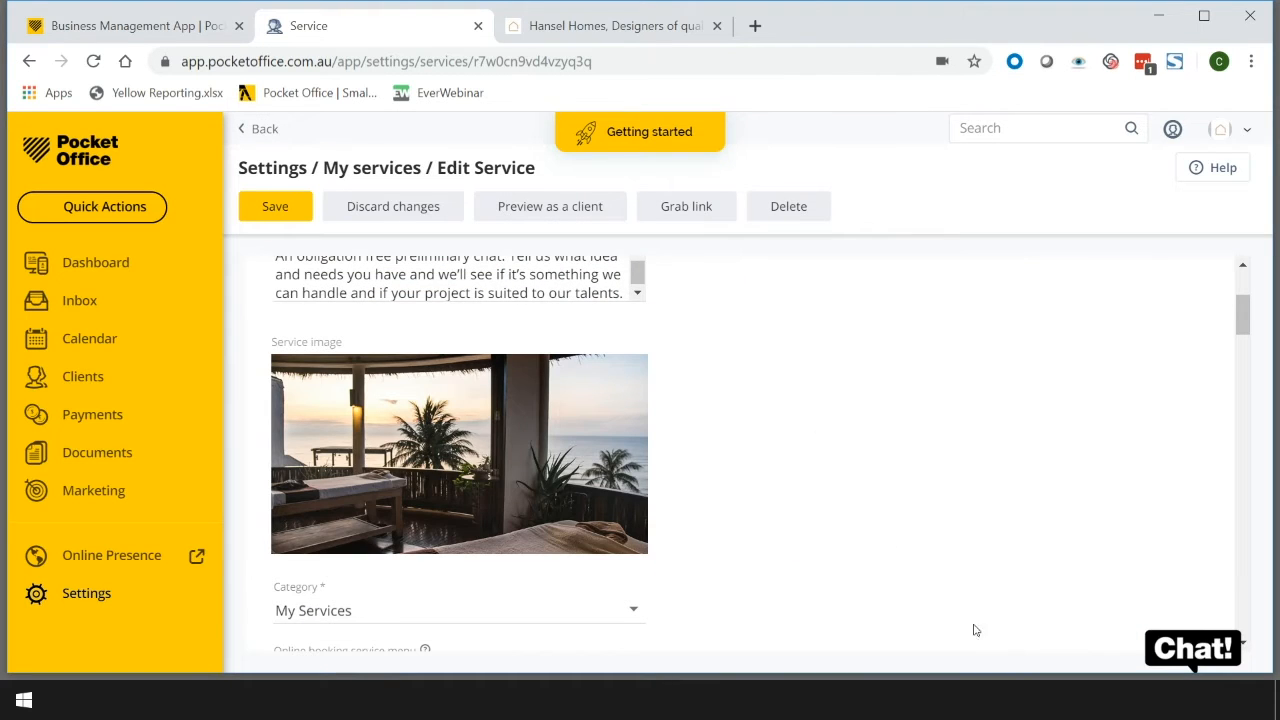
Create a new service category named "Preliminary Meeting" and assign the service to it
{"action": "scroll", "coordinate": [762, 519], "scroll_direction": "down", "scroll_amount": 2}
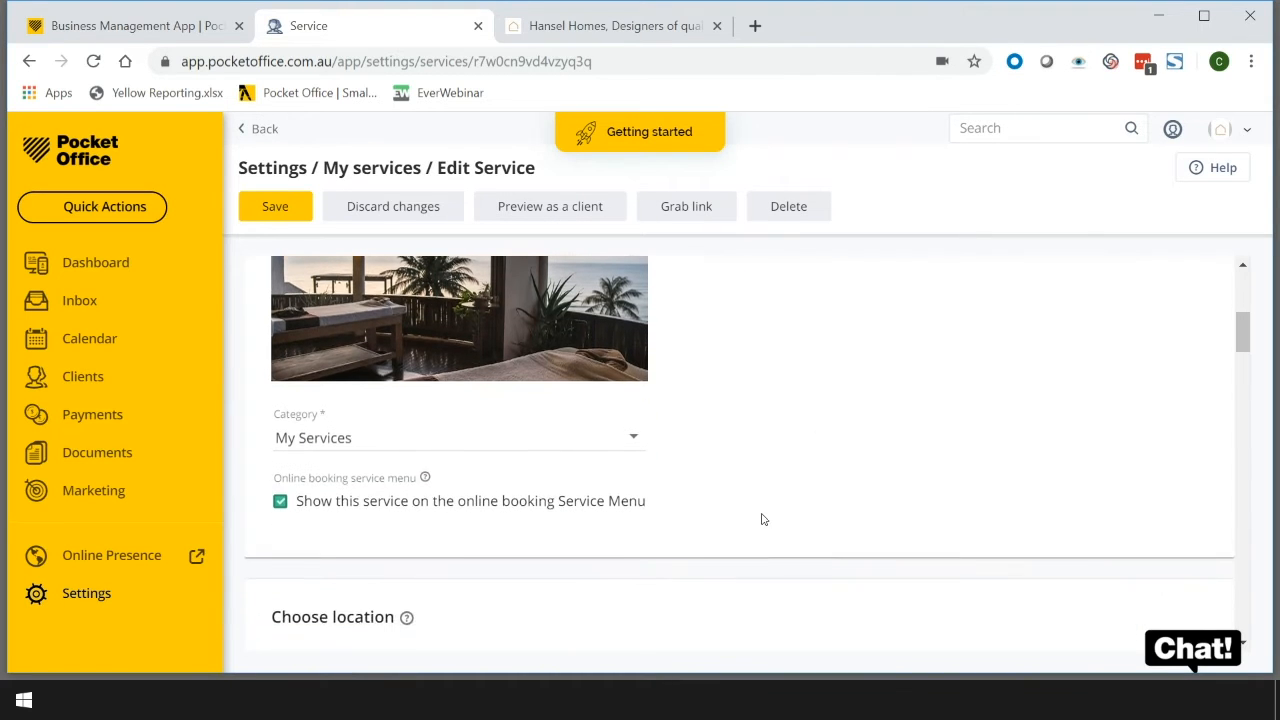
{"action": "left_click", "coordinate": [630, 438]}
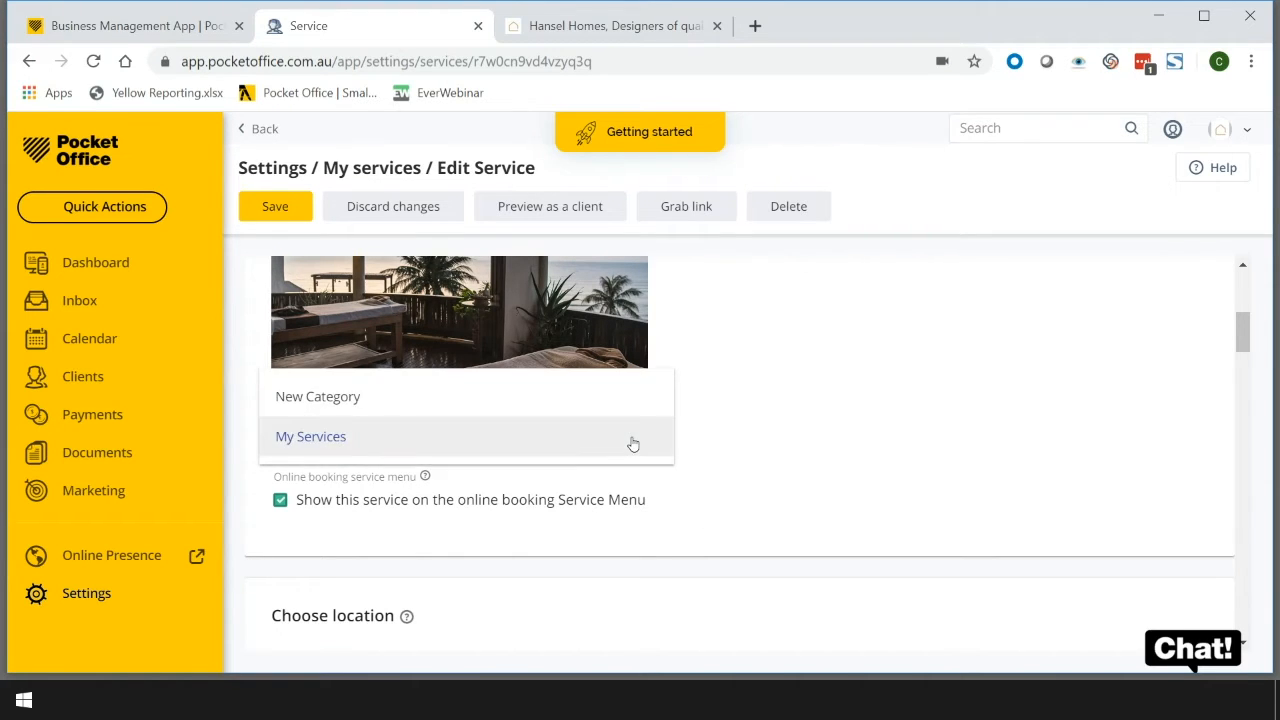
{"action": "left_click", "coordinate": [356, 398]}
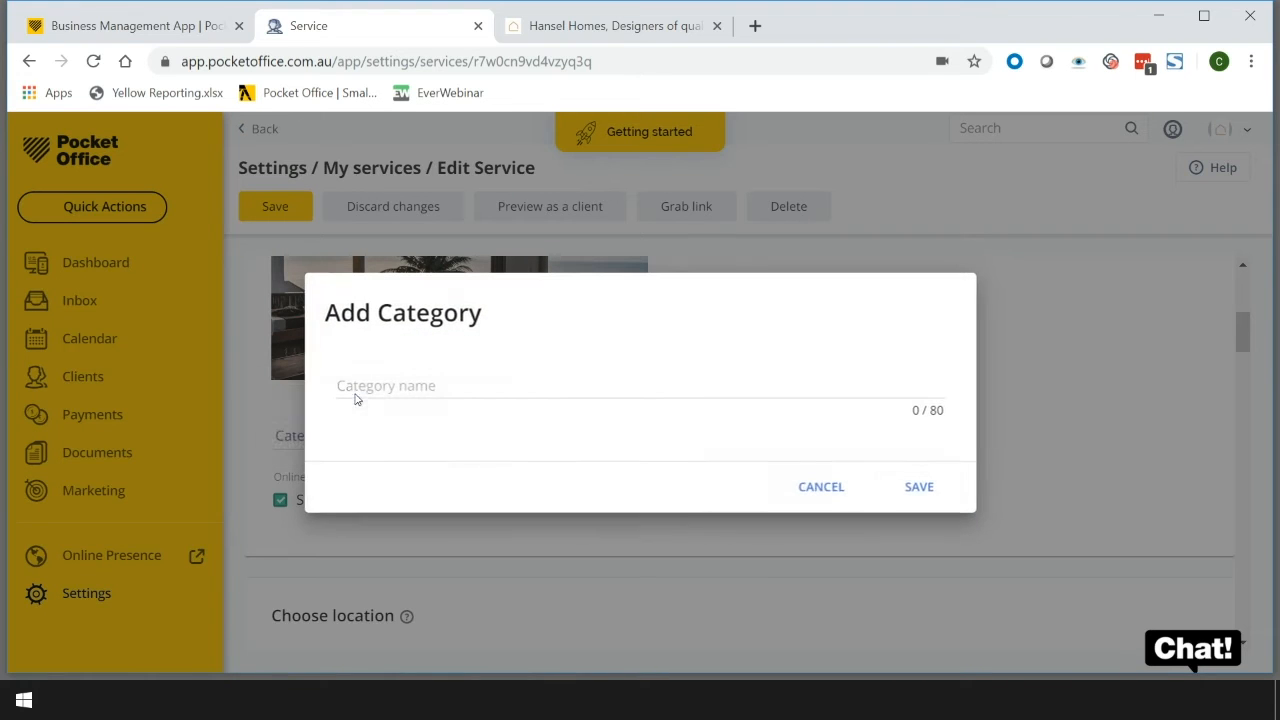
{"action": "left_click", "coordinate": [442, 389]}
{"action": "type", "text": "Scr"}
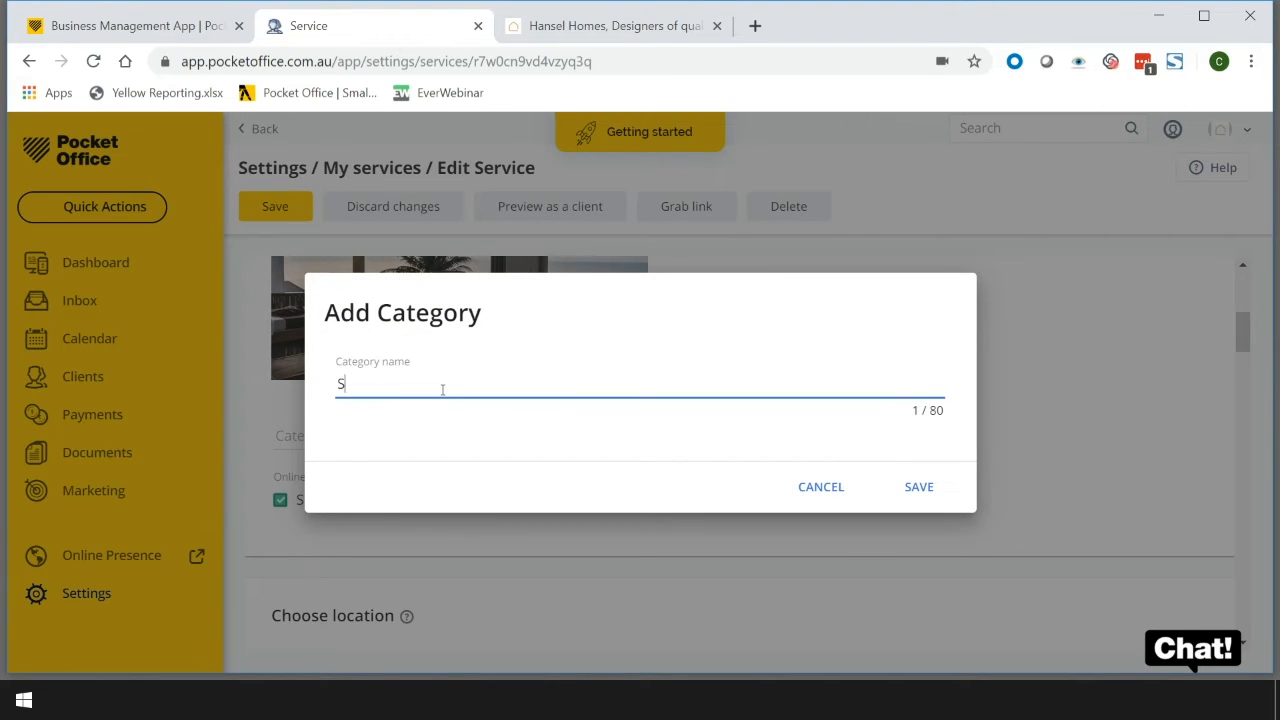
{"action": "key", "text": "BackSpace"}
{"action": "type", "text": "Preliminary Meeting"}
{"action": "left_click", "coordinate": [919, 486]}
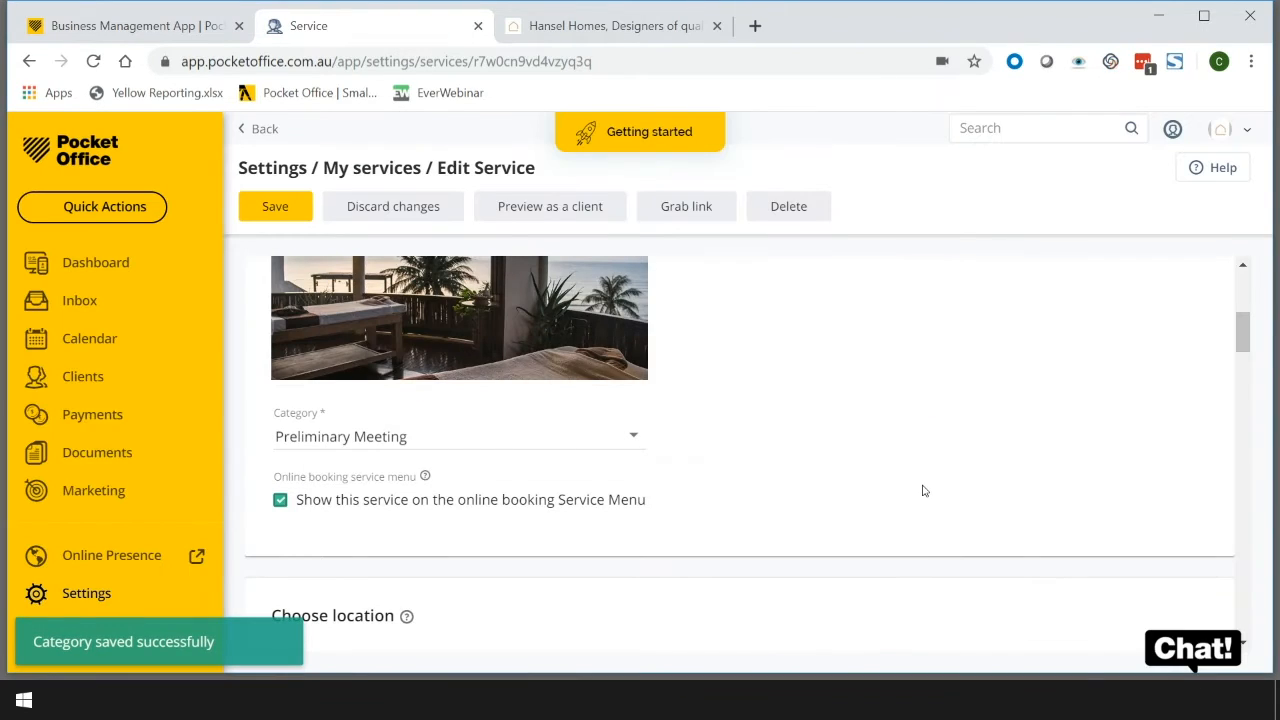
Set the service location to over the phone, with the business calling the client
{"action": "scroll", "coordinate": [604, 479], "scroll_direction": "down", "scroll_amount": 1}
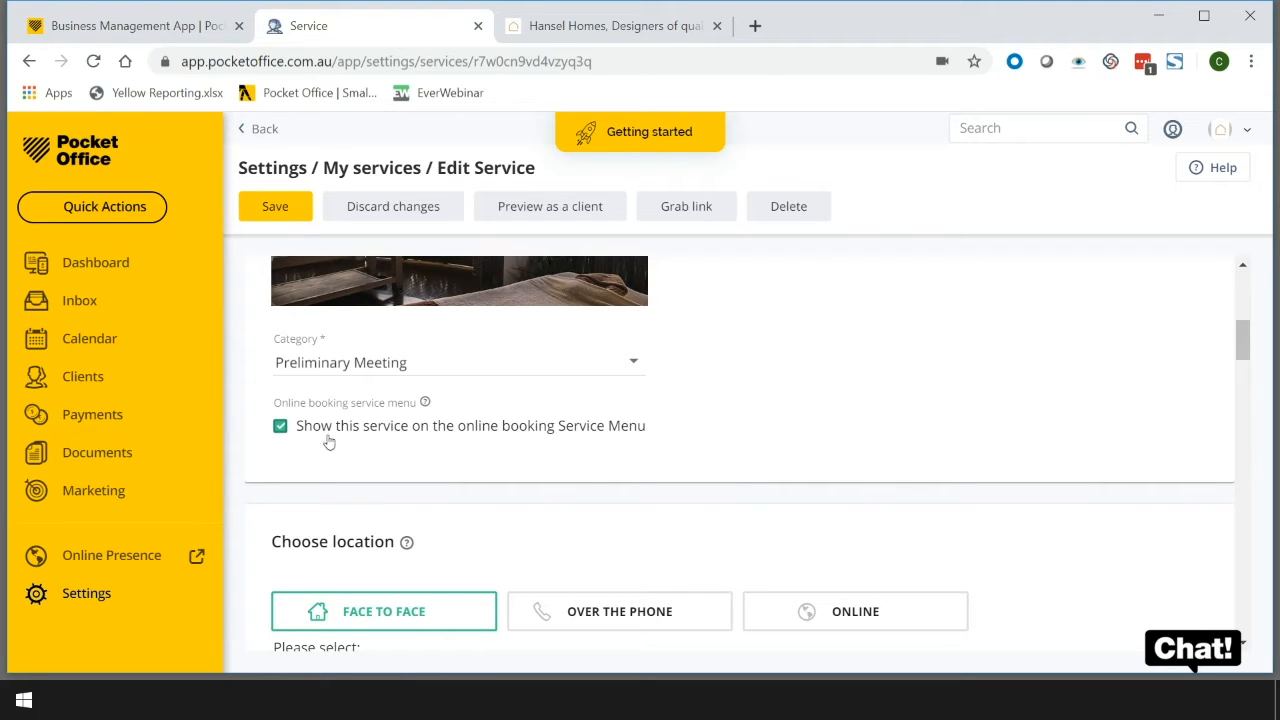
{"action": "scroll", "coordinate": [706, 460], "scroll_direction": "down", "scroll_amount": 1}
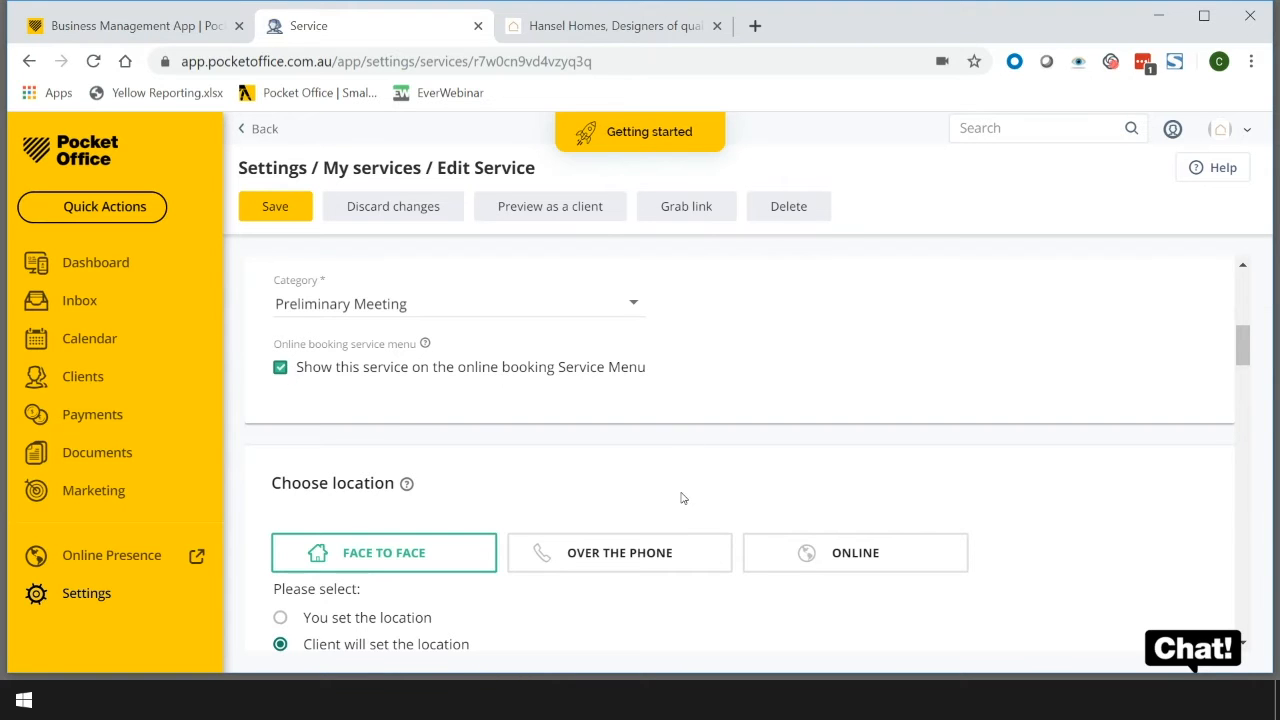
{"action": "scroll", "coordinate": [681, 497], "scroll_direction": "down", "scroll_amount": 1}
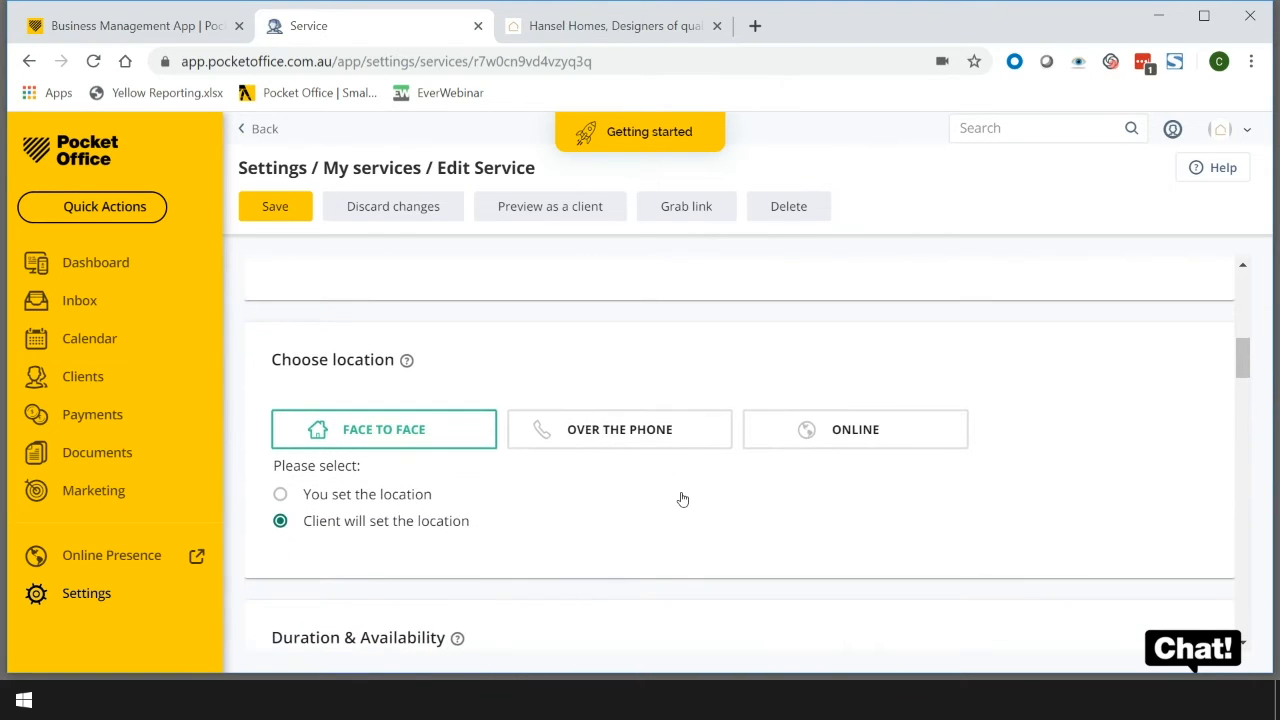
{"action": "left_click", "coordinate": [406, 360]}
{"action": "left_click", "coordinate": [645, 438]}
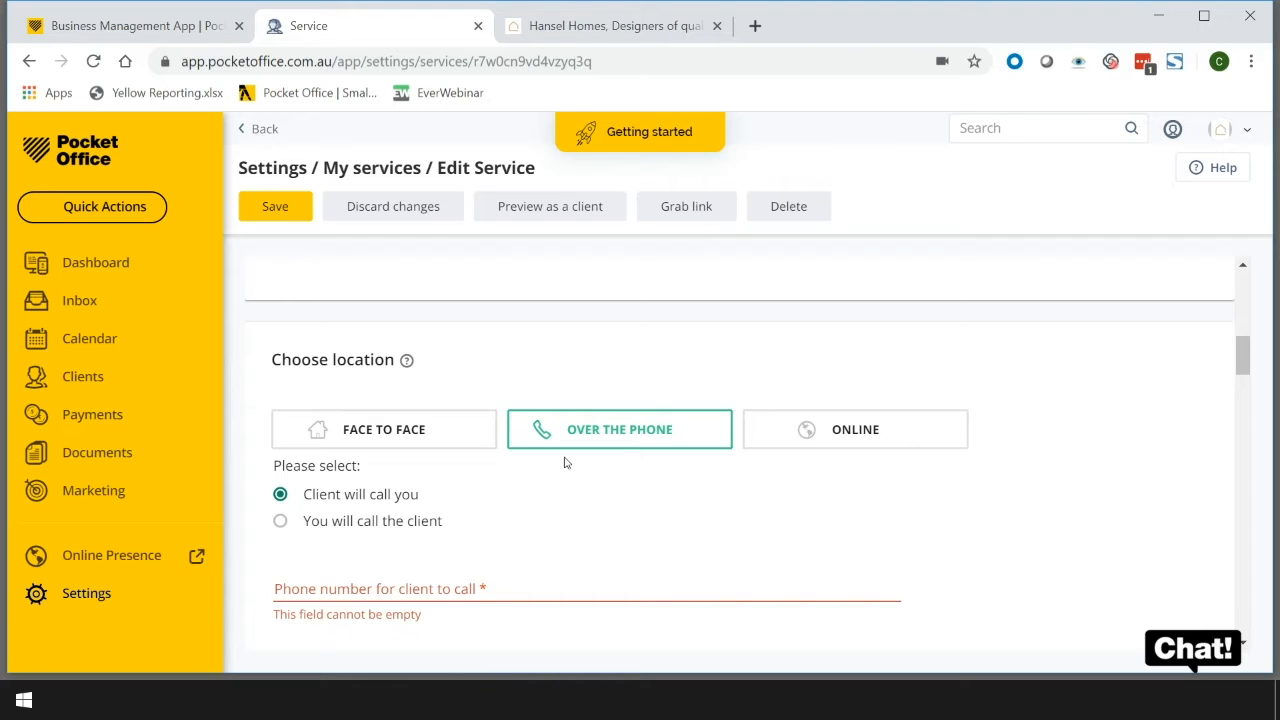
{"action": "scroll", "coordinate": [615, 488], "scroll_direction": "down", "scroll_amount": 1}
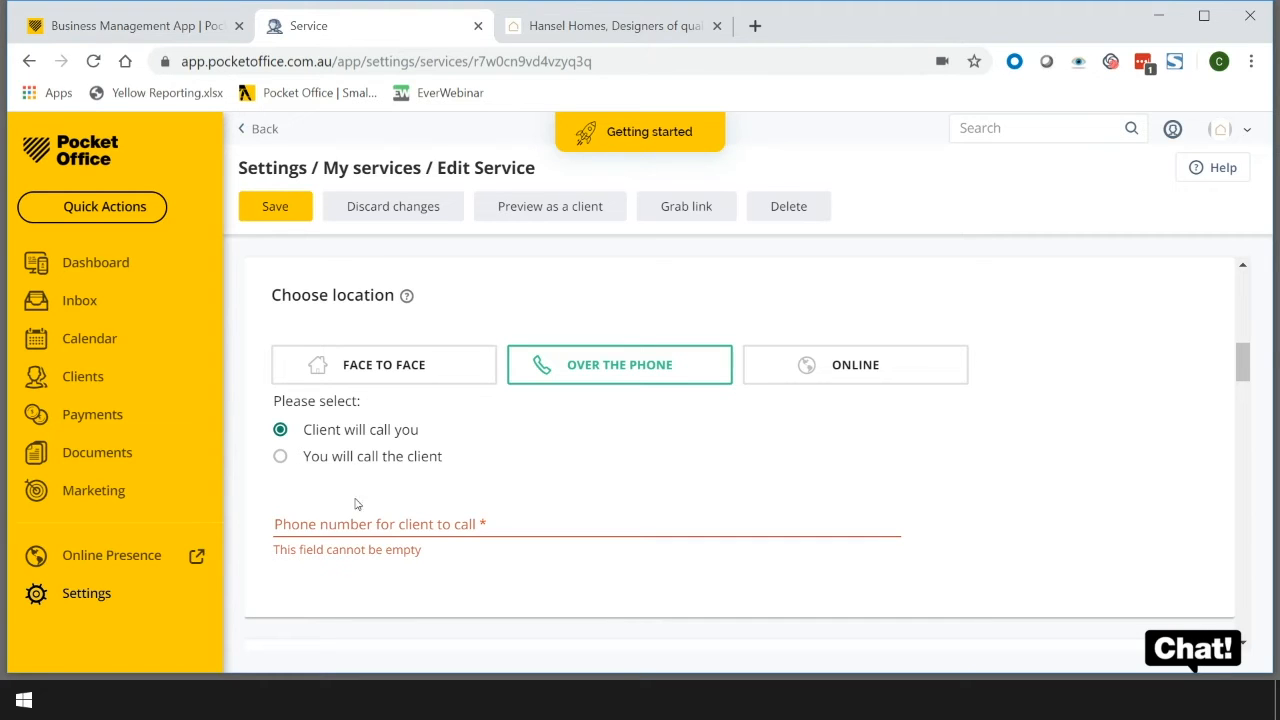
{"action": "left_click", "coordinate": [280, 458]}
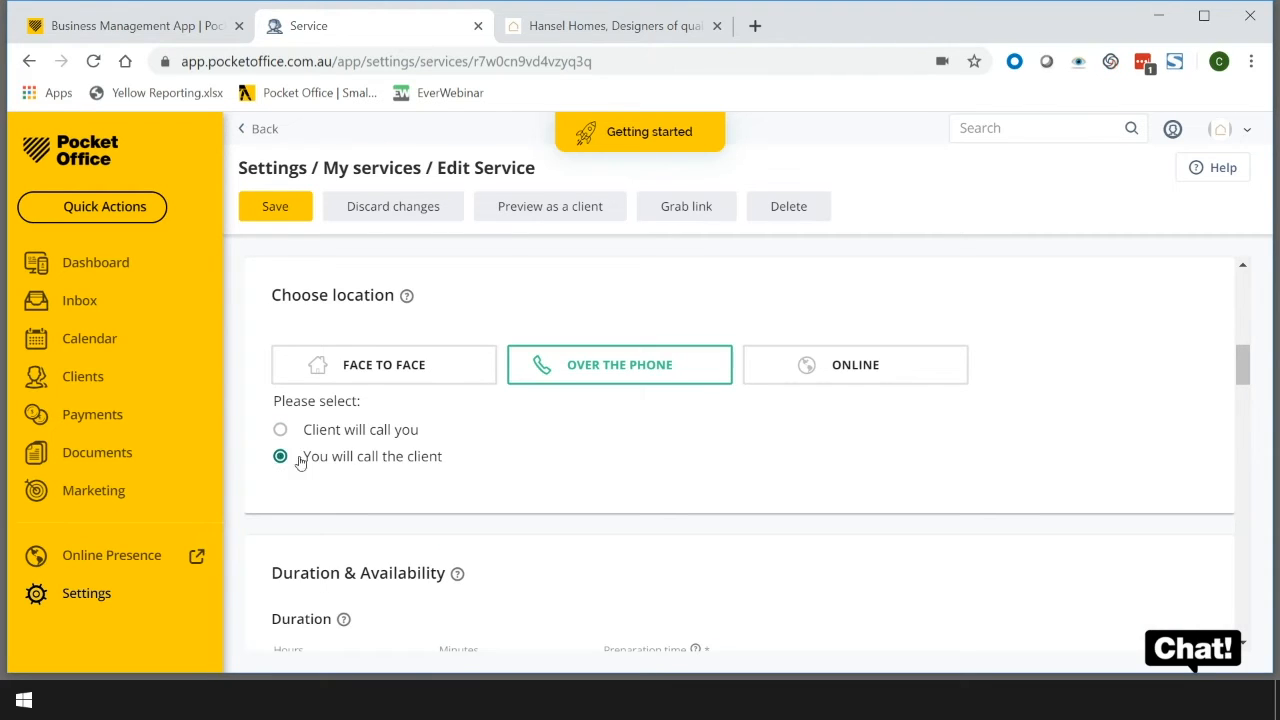
Set the service duration to 0 hours and 30 minutes
{"action": "scroll", "coordinate": [606, 468], "scroll_direction": "down", "scroll_amount": 1}
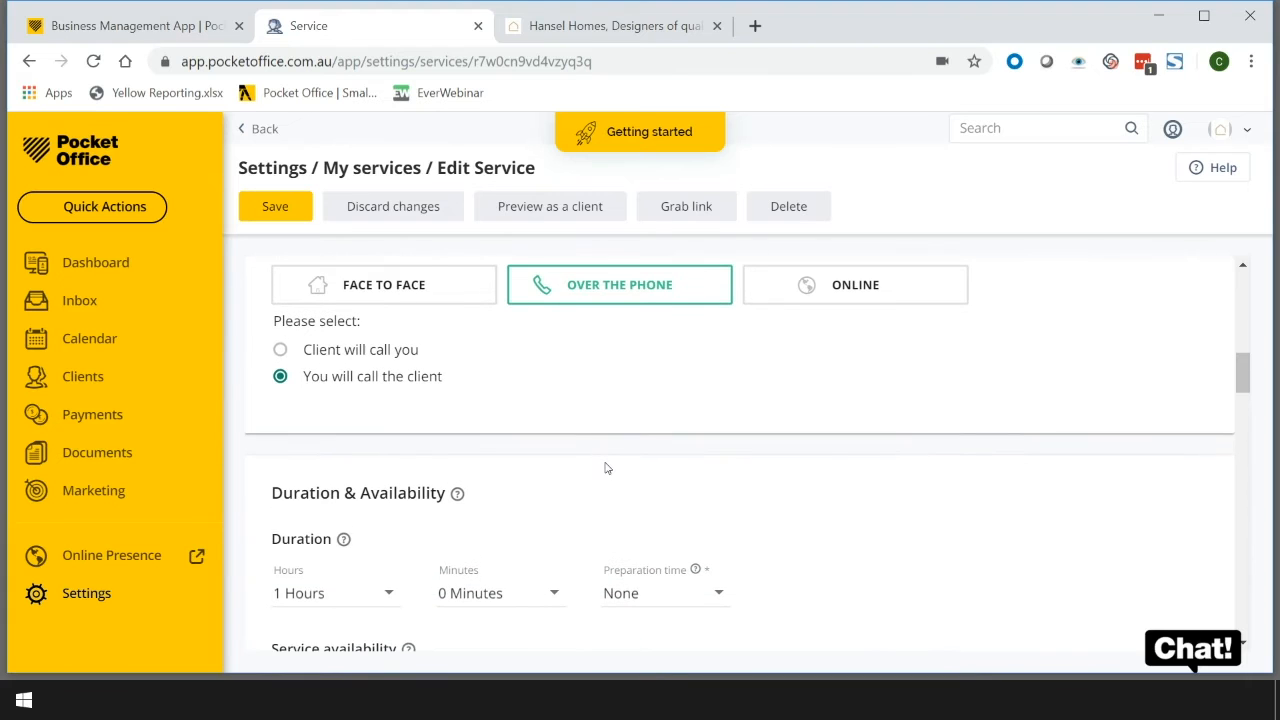
{"action": "scroll", "coordinate": [605, 468], "scroll_direction": "down", "scroll_amount": 1}
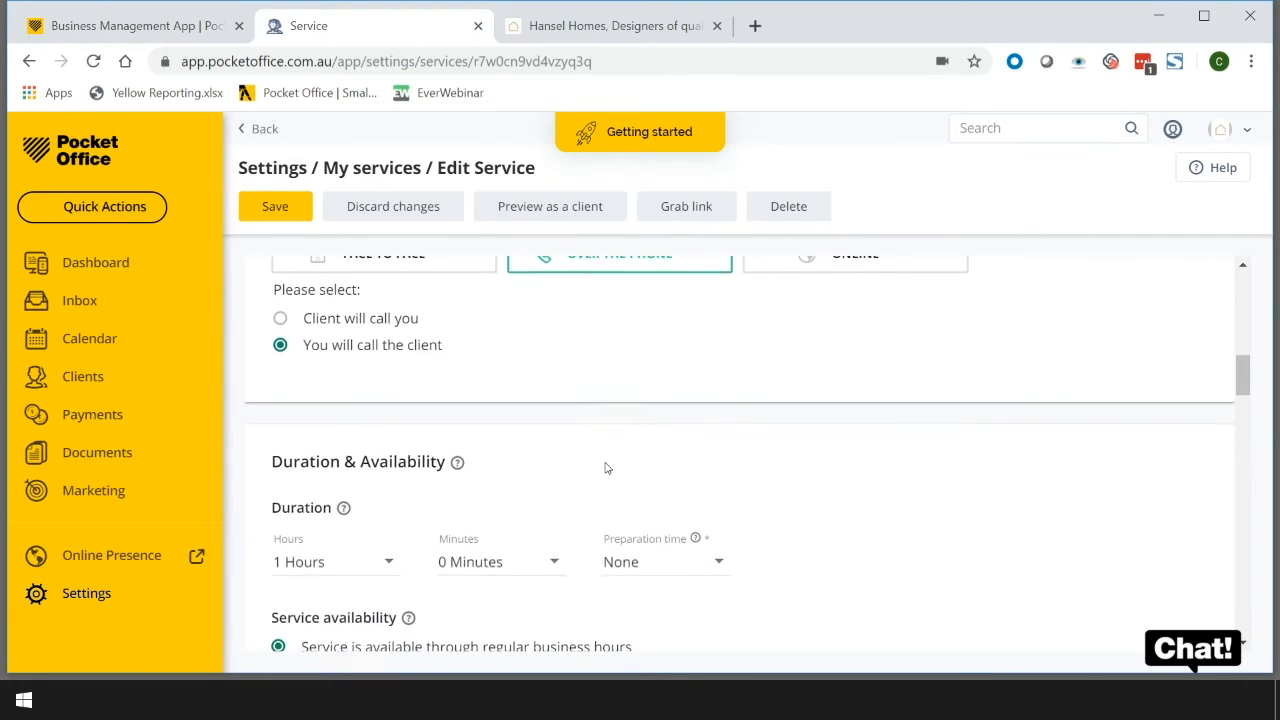
{"action": "scroll", "coordinate": [558, 464], "scroll_direction": "down", "scroll_amount": 2}
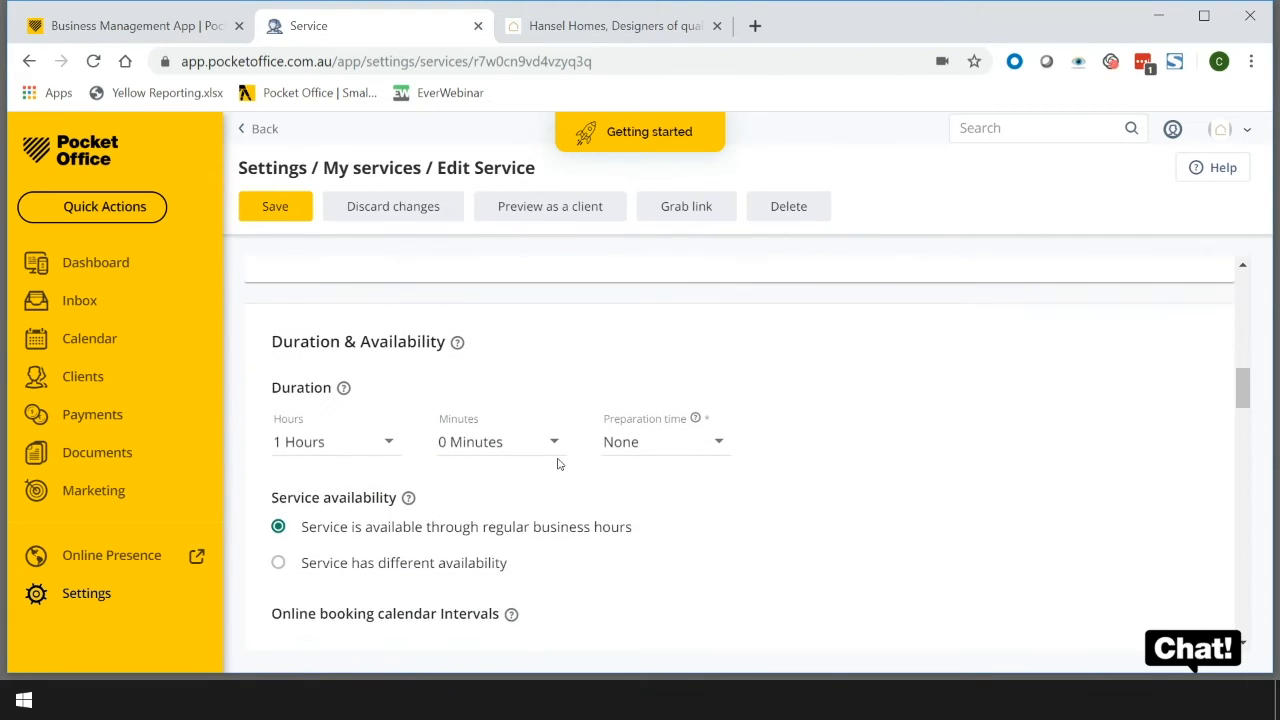
{"action": "left_click", "coordinate": [392, 431]}
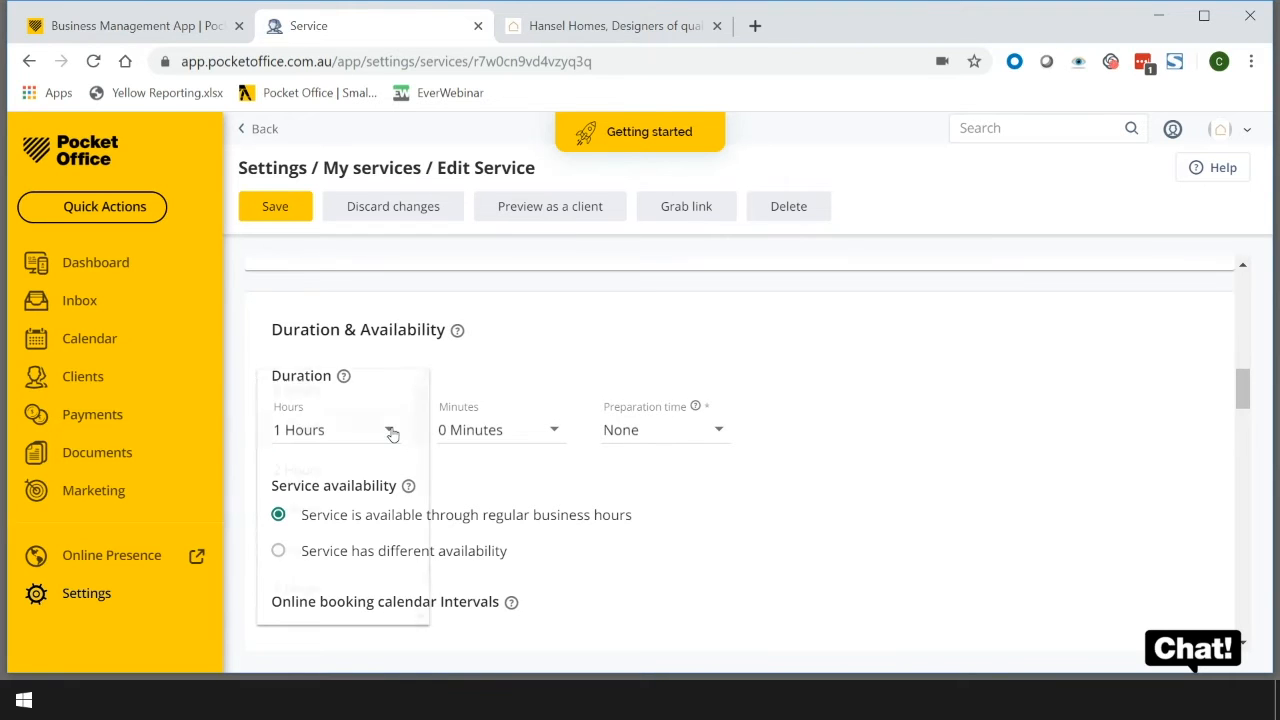
{"action": "left_click", "coordinate": [330, 399]}
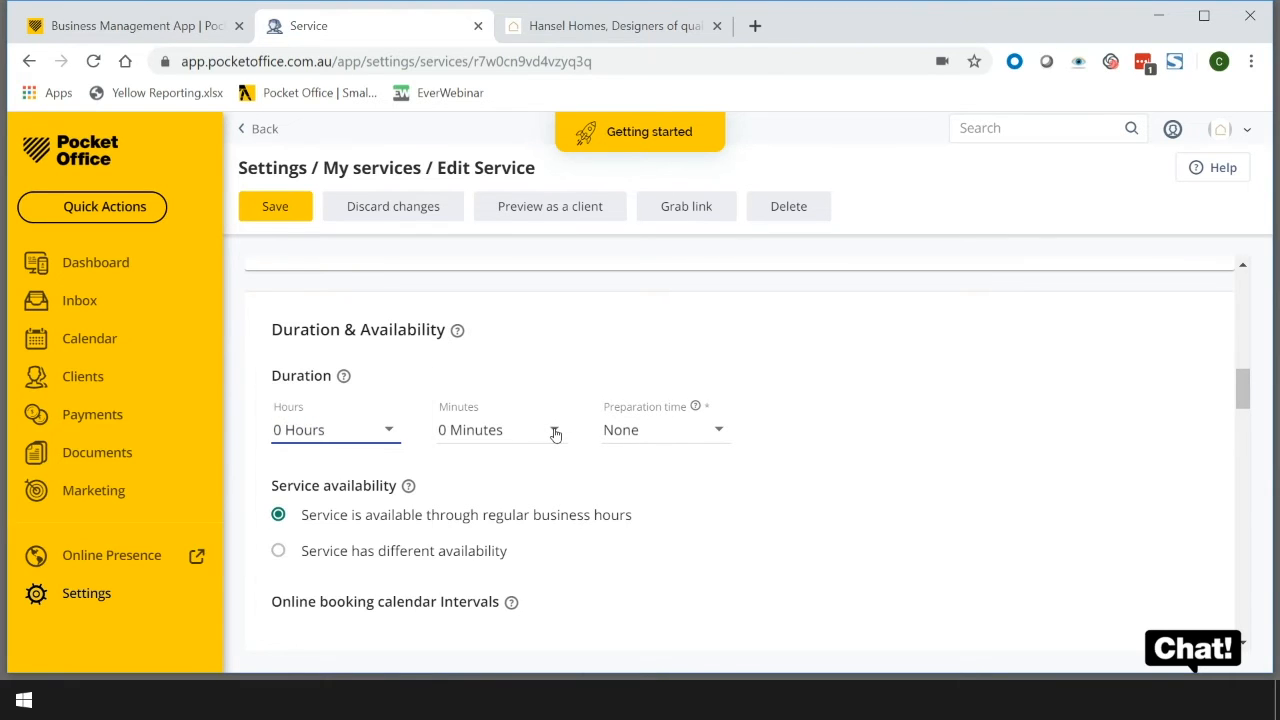
{"action": "left_click", "coordinate": [553, 431]}
{"action": "scroll", "coordinate": [486, 608], "scroll_direction": "down", "scroll_amount": 2}
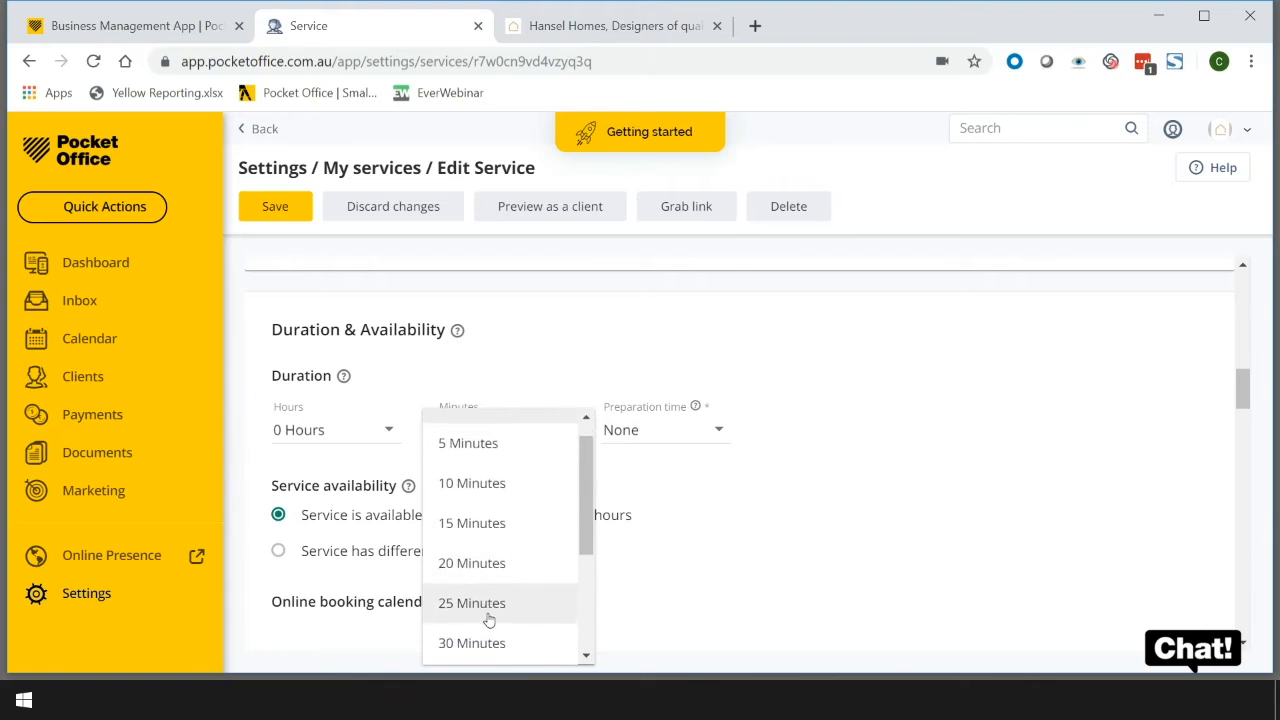
{"action": "left_click", "coordinate": [485, 608]}
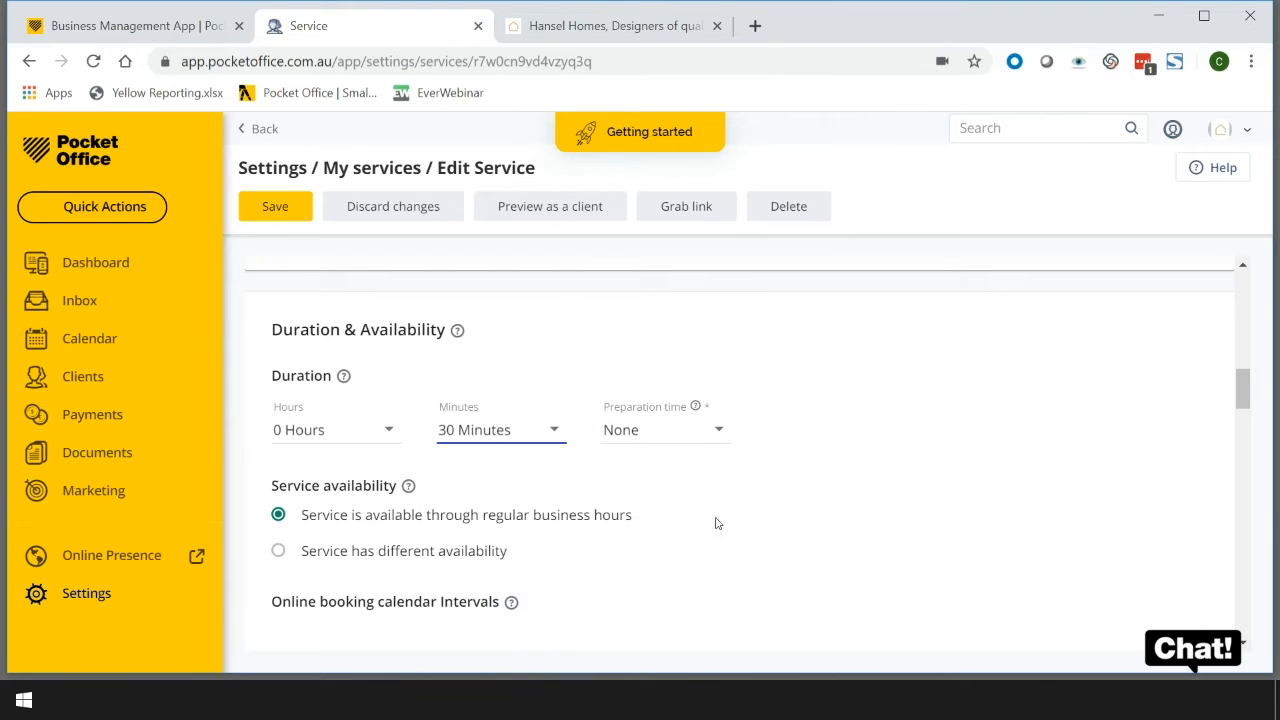
Set the service's preparation time to 15 minutes and check the help note for that setting
{"action": "left_click", "coordinate": [727, 429]}
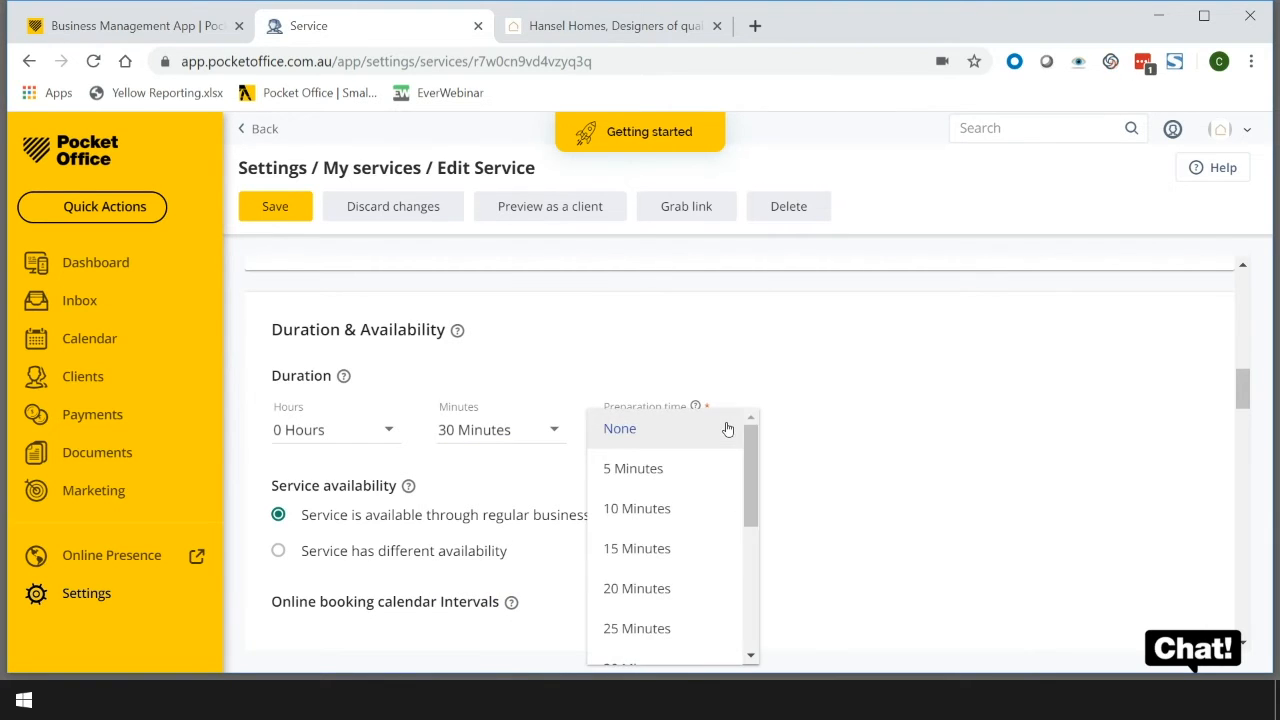
{"action": "left_click", "coordinate": [659, 549]}
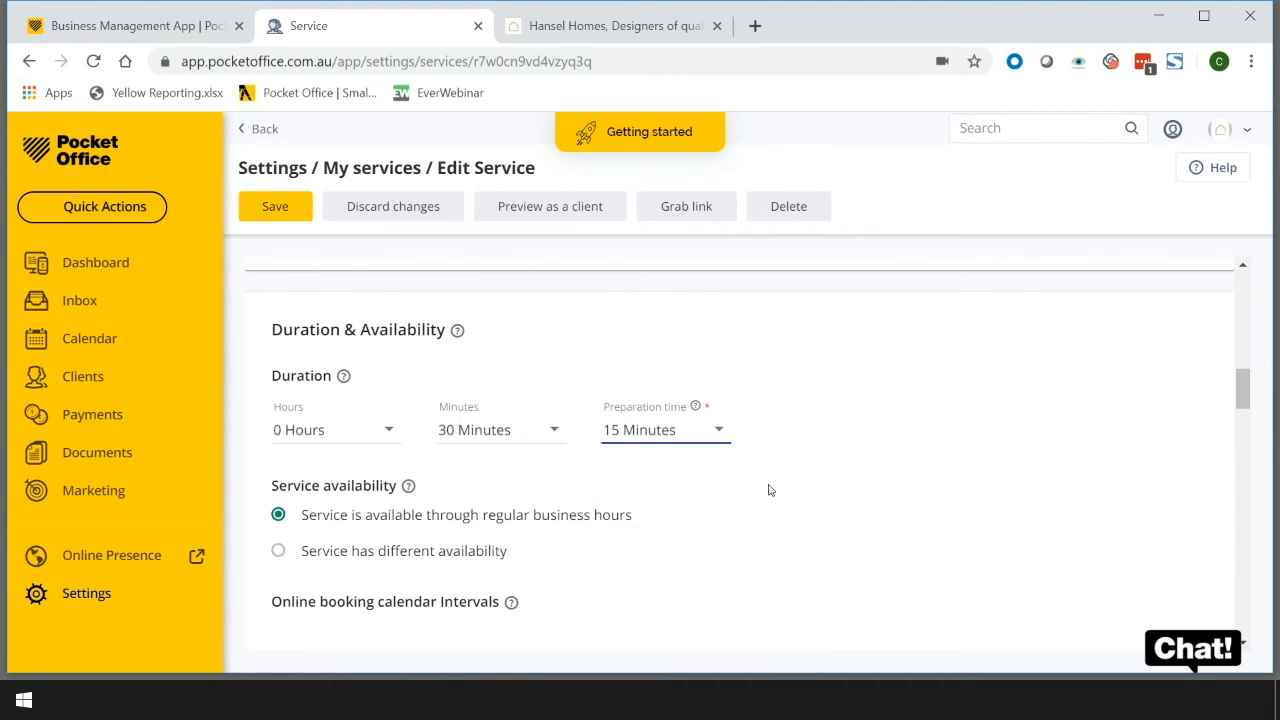
{"action": "mouse_move", "coordinate": [697, 411]}
Turn on automatic staff assignment with combined availability, and choose not to display staff selection to clients
{"action": "scroll", "coordinate": [700, 530], "scroll_direction": "down", "scroll_amount": 1}
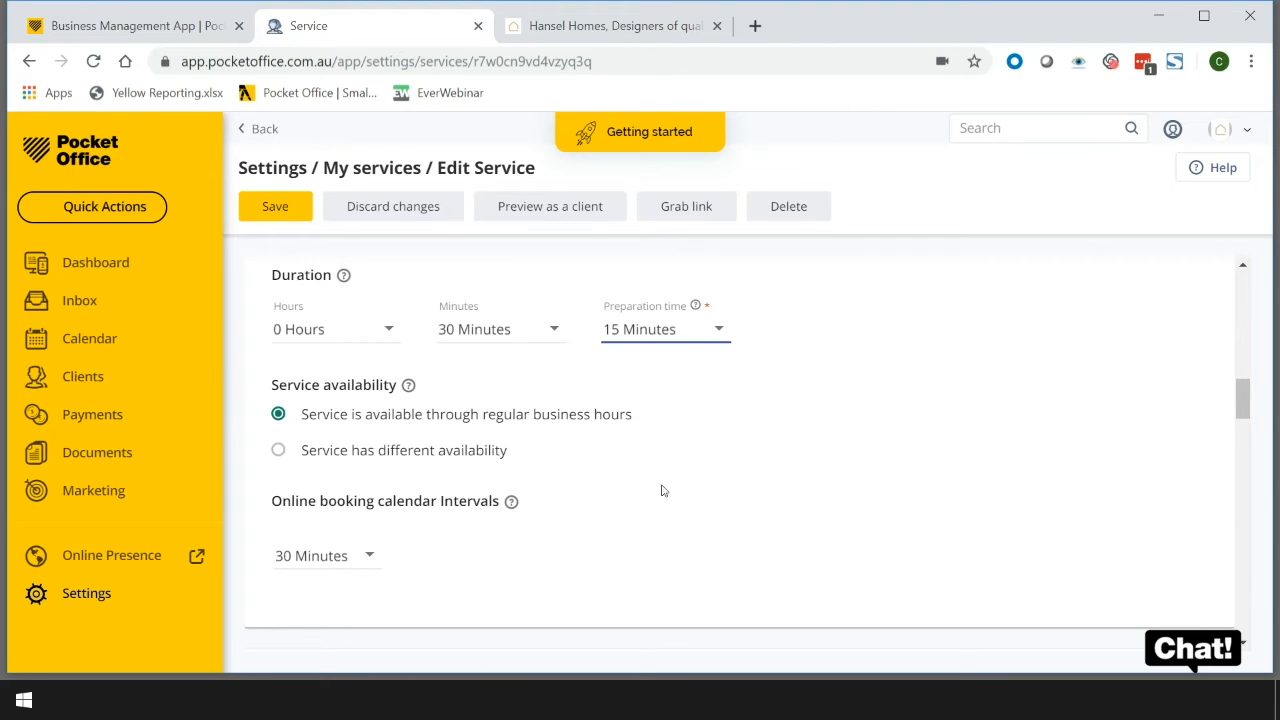
{"action": "scroll", "coordinate": [661, 490], "scroll_direction": "down", "scroll_amount": 1}
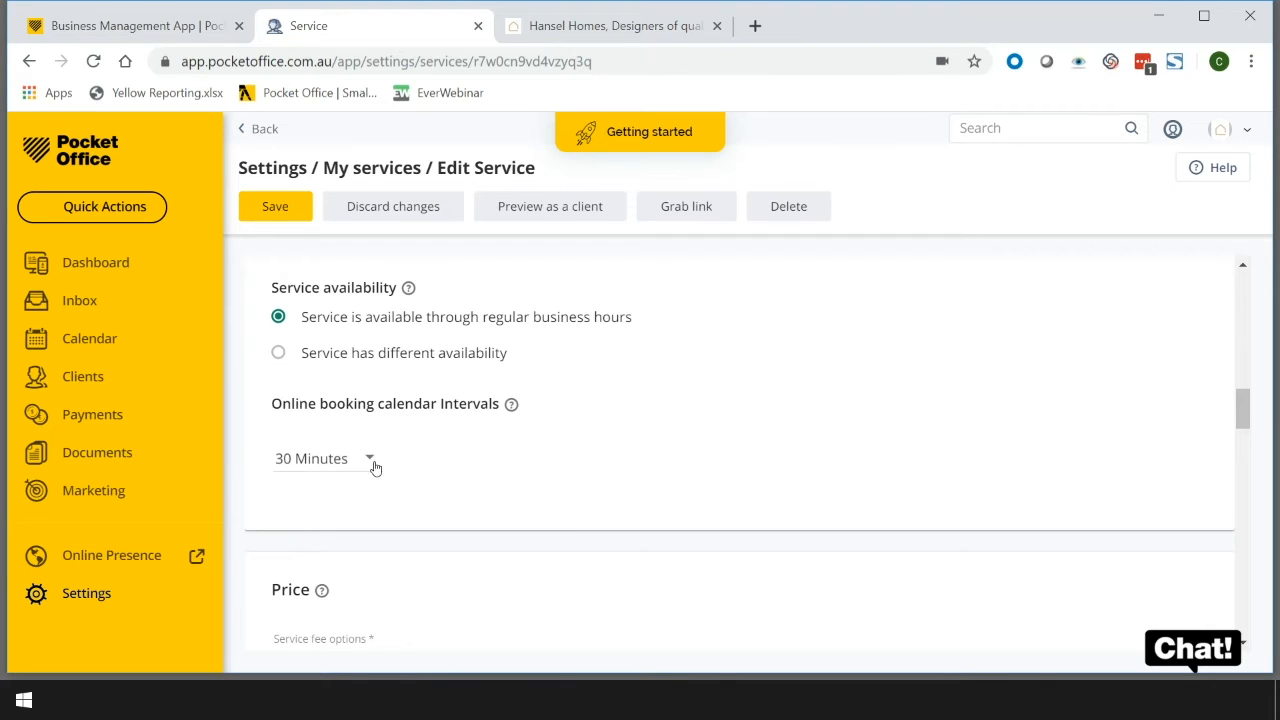
{"action": "scroll", "coordinate": [580, 466], "scroll_direction": "down", "scroll_amount": 2}
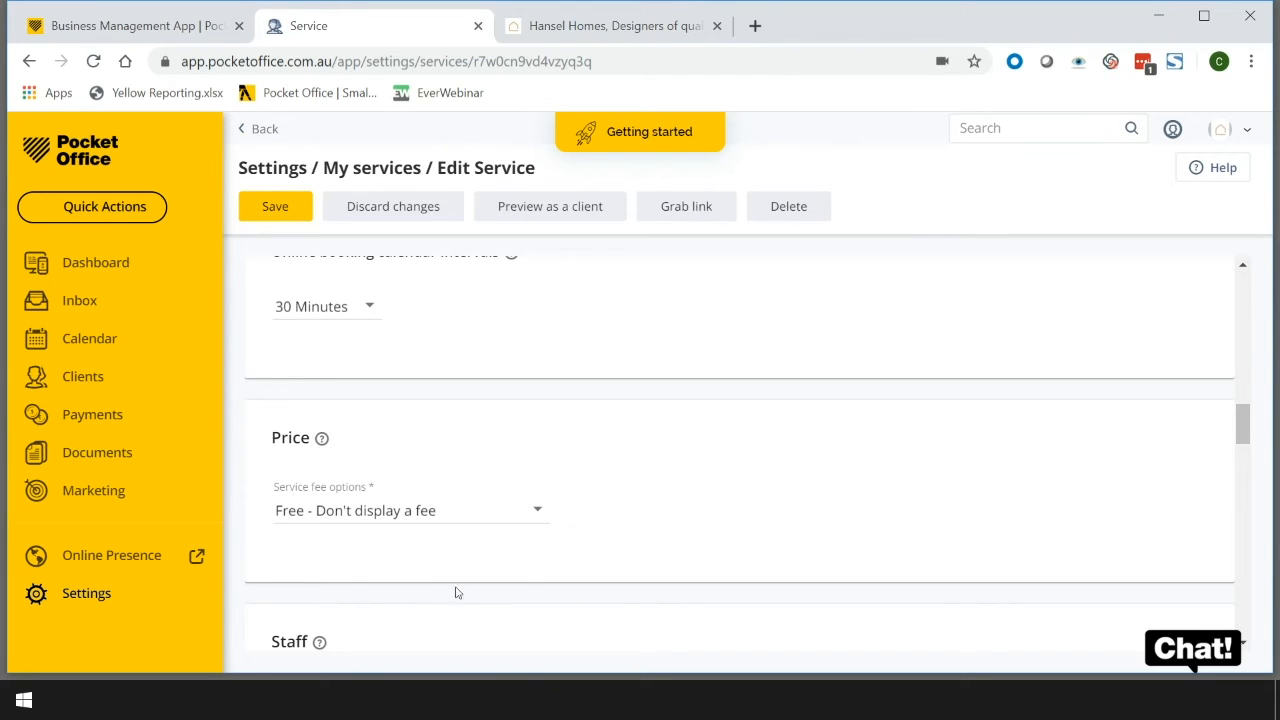
{"action": "scroll", "coordinate": [674, 515], "scroll_direction": "down", "scroll_amount": 3}
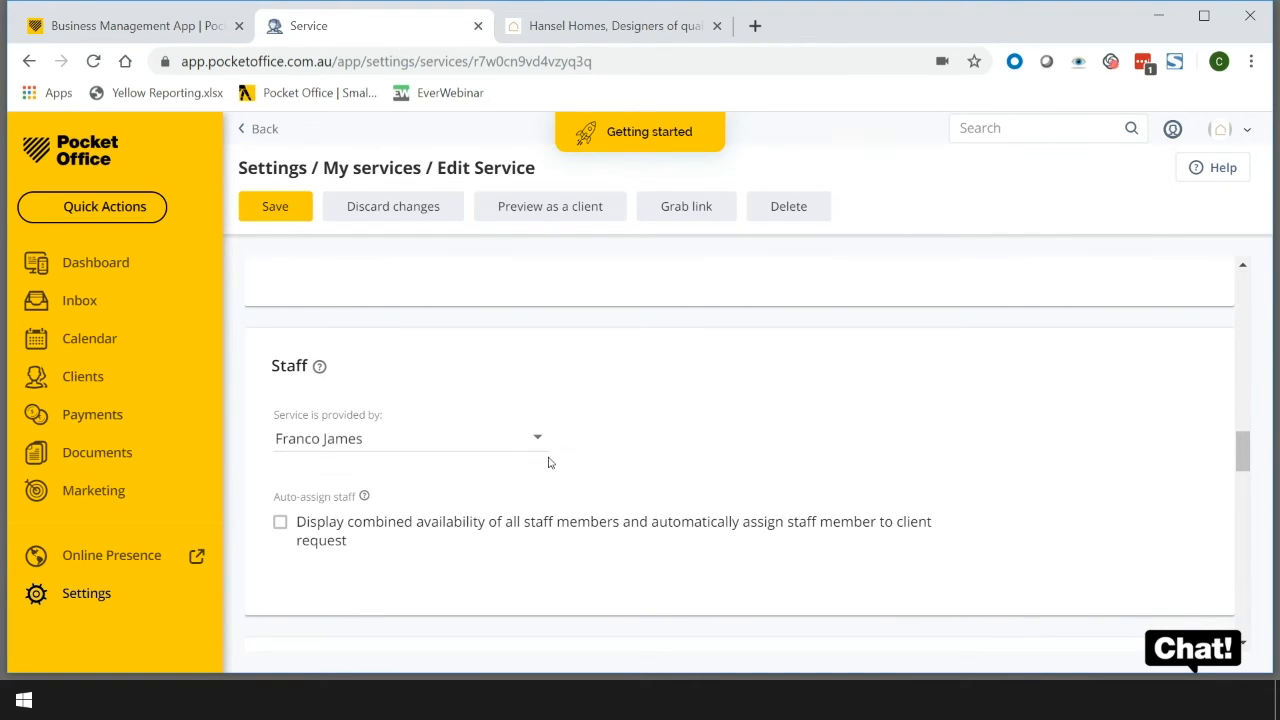
{"action": "scroll", "coordinate": [618, 484], "scroll_direction": "down", "scroll_amount": 1}
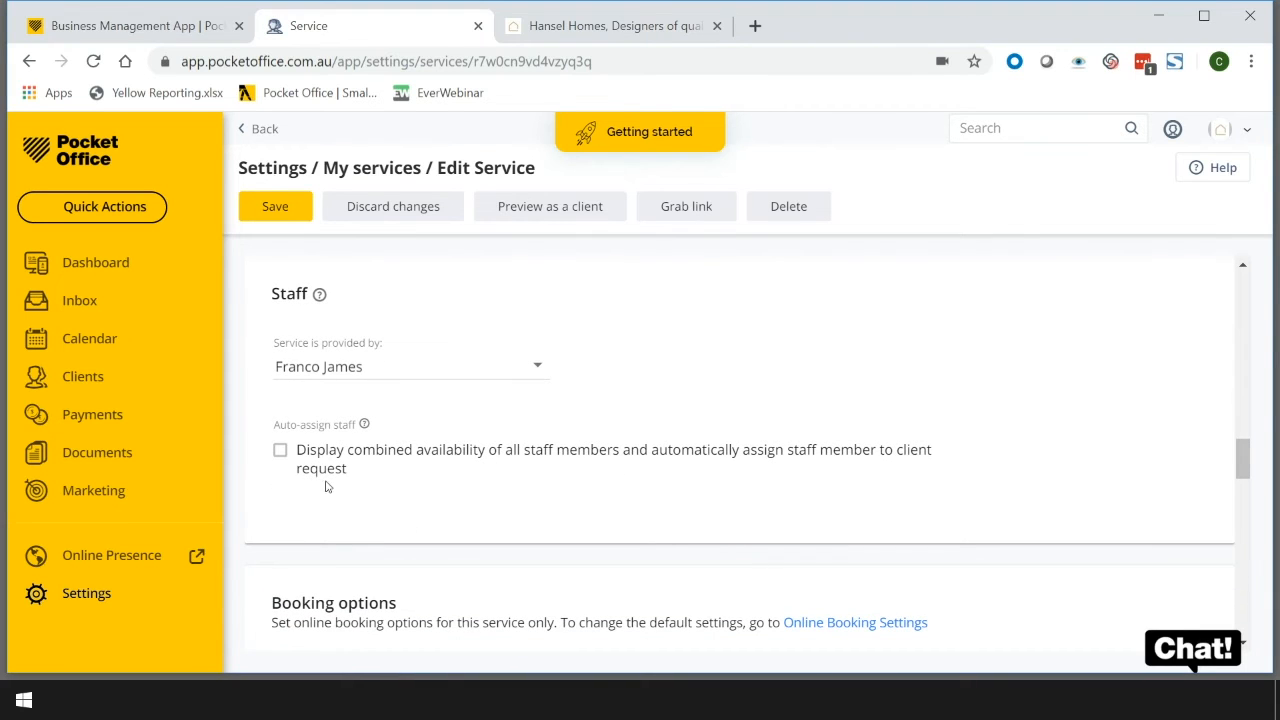
{"action": "left_click", "coordinate": [281, 455]}
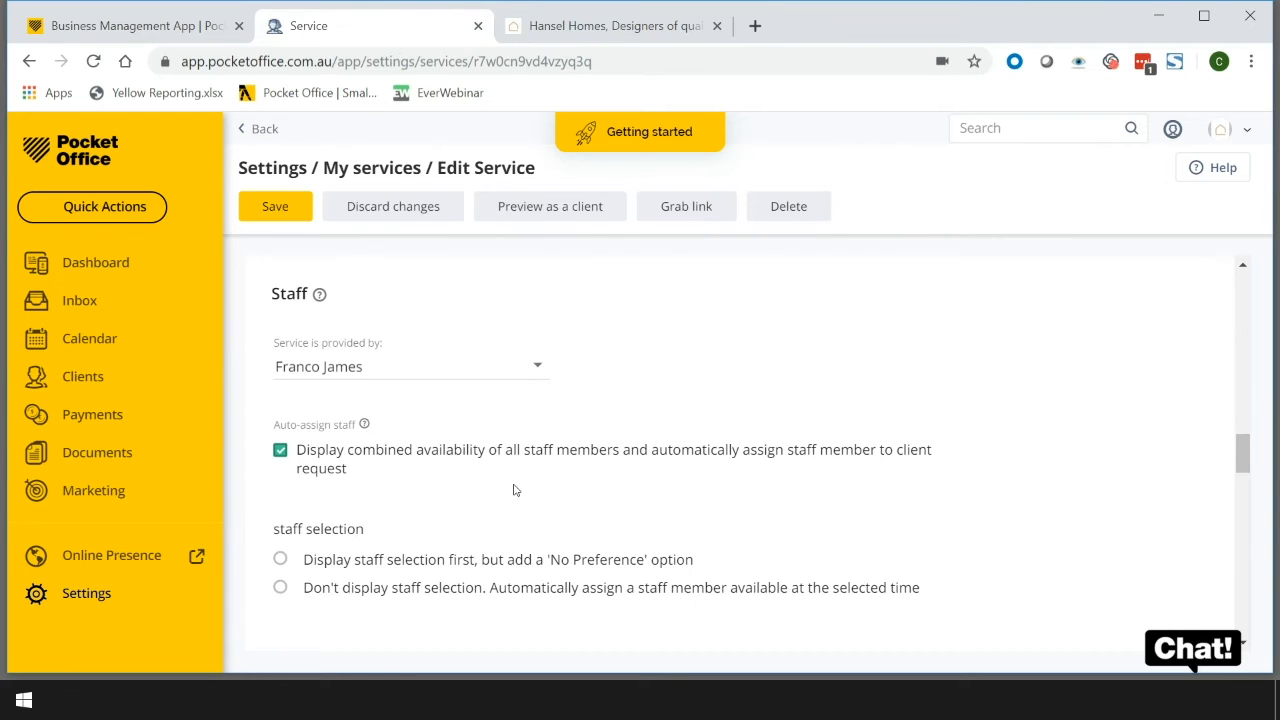
{"action": "scroll", "coordinate": [515, 490], "scroll_direction": "down", "scroll_amount": 1}
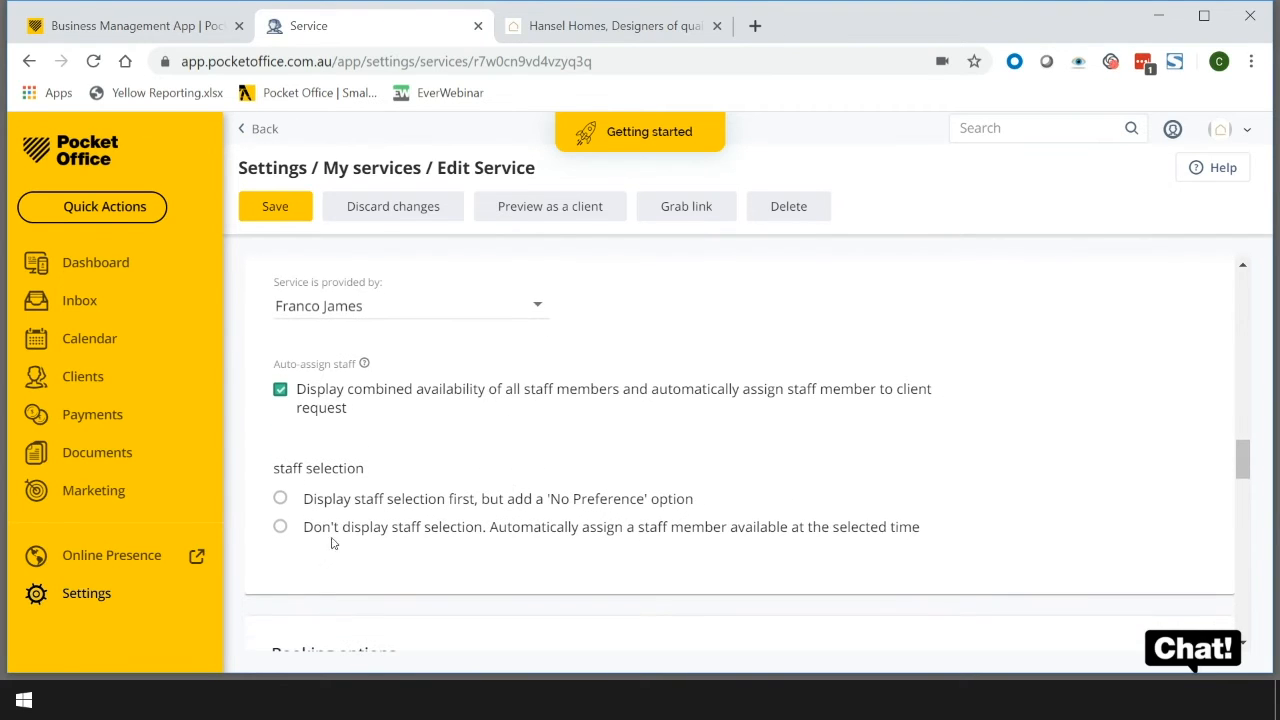
{"action": "left_click", "coordinate": [281, 529]}
Review the service's booking options and client notification settings, from accepting appointments through the post meeting follow-up
{"action": "scroll", "coordinate": [621, 560], "scroll_direction": "down", "scroll_amount": 1}
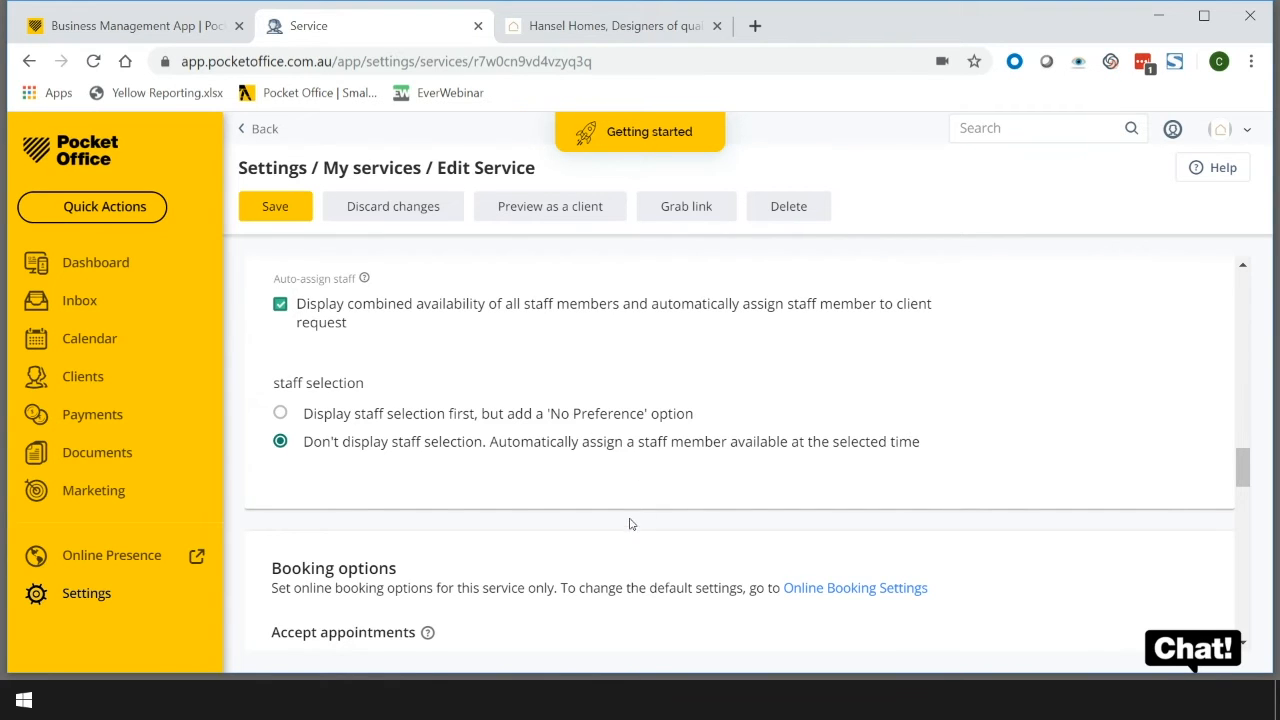
{"action": "scroll", "coordinate": [628, 522], "scroll_direction": "down", "scroll_amount": 2}
{"action": "scroll", "coordinate": [627, 529], "scroll_direction": "down", "scroll_amount": 2}
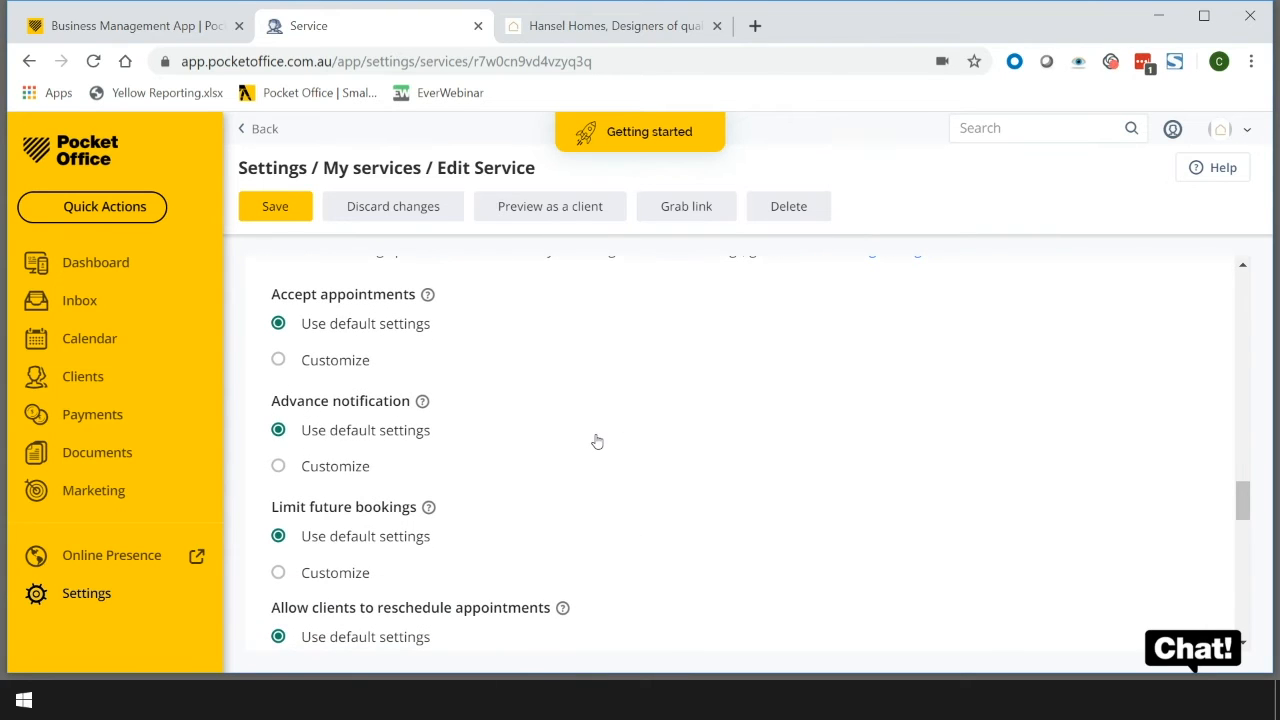
{"action": "scroll", "coordinate": [594, 443], "scroll_direction": "down", "scroll_amount": 1}
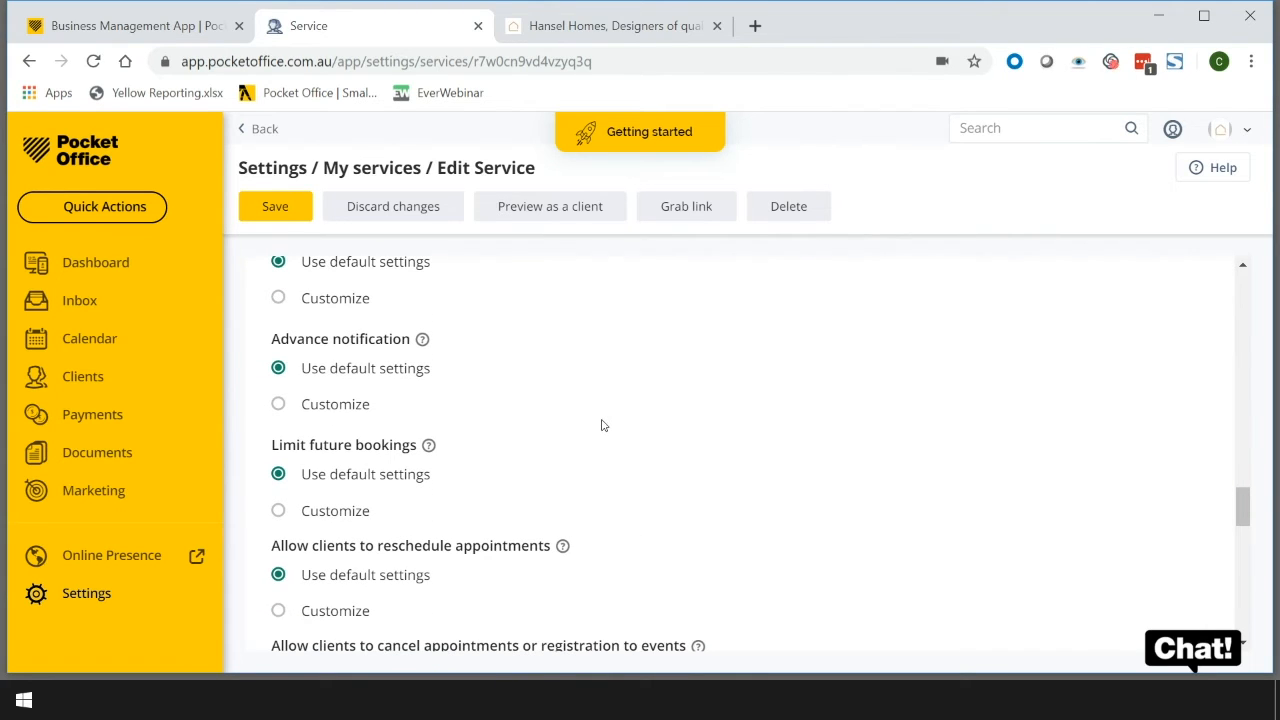
{"action": "scroll", "coordinate": [601, 424], "scroll_direction": "down", "scroll_amount": 1}
{"action": "scroll", "coordinate": [670, 484], "scroll_direction": "down", "scroll_amount": 2}
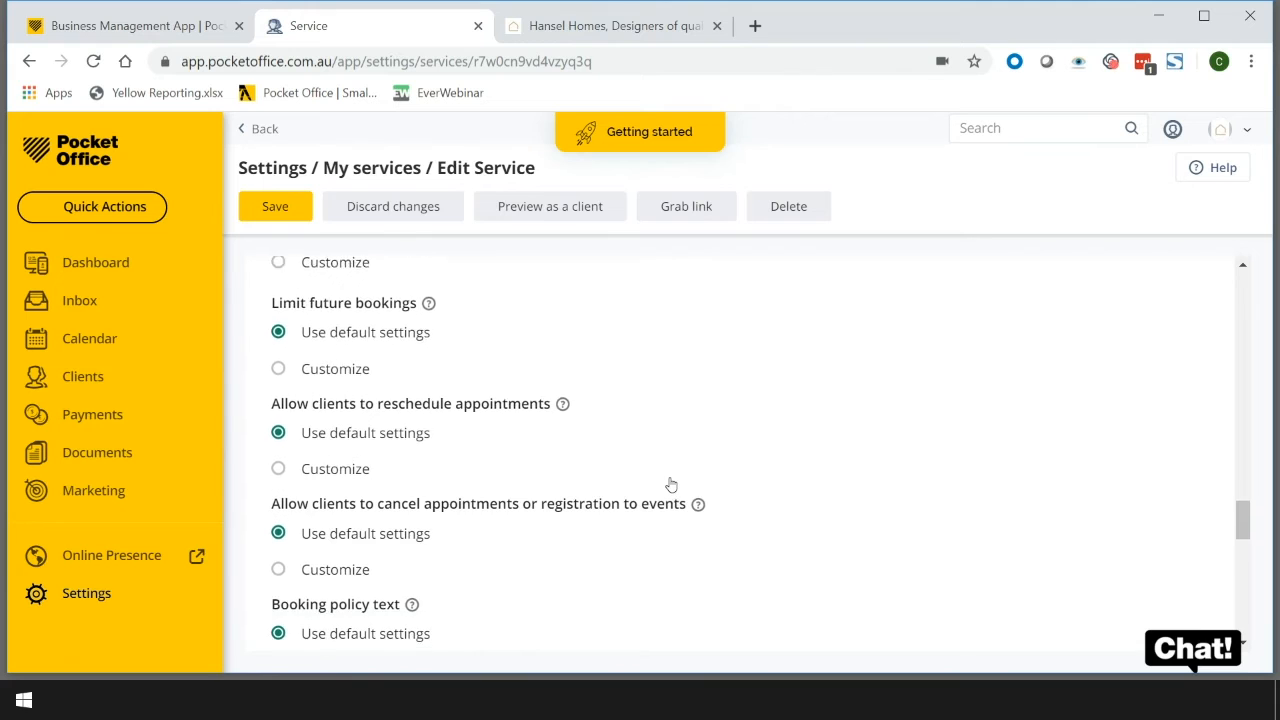
{"action": "scroll", "coordinate": [671, 485], "scroll_direction": "down", "scroll_amount": 3}
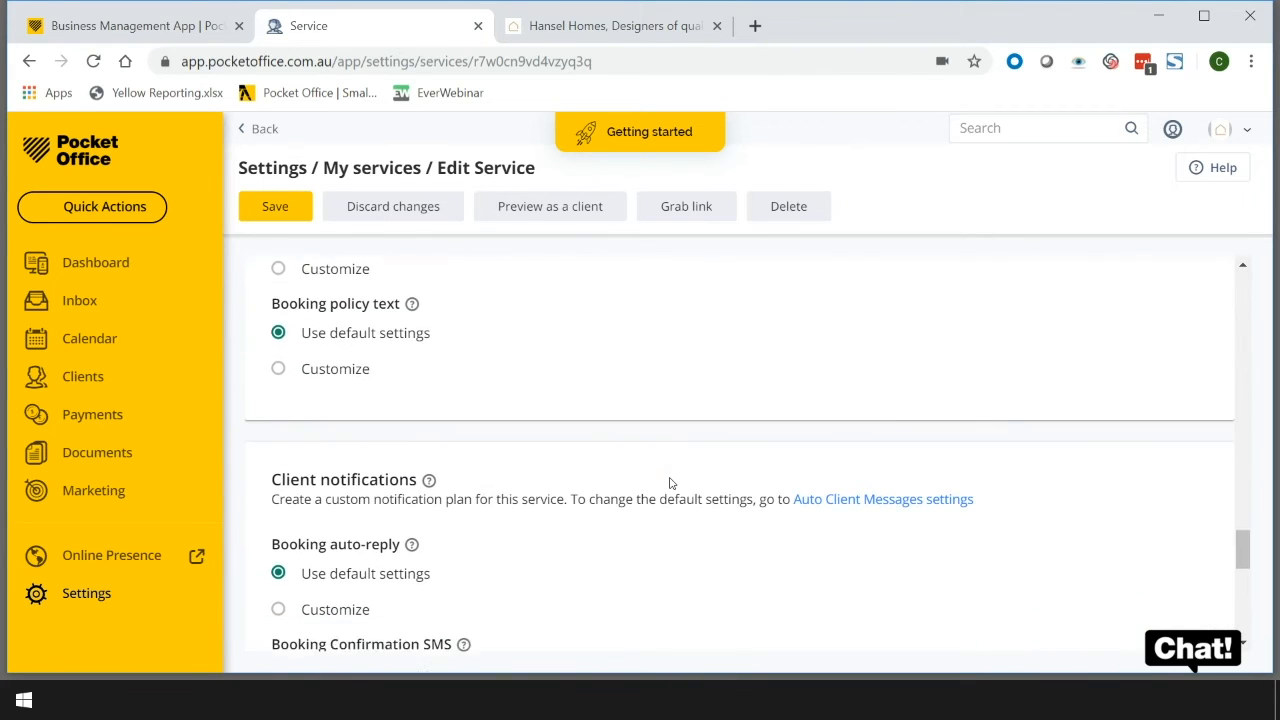
{"action": "scroll", "coordinate": [670, 484], "scroll_direction": "down", "scroll_amount": 1}
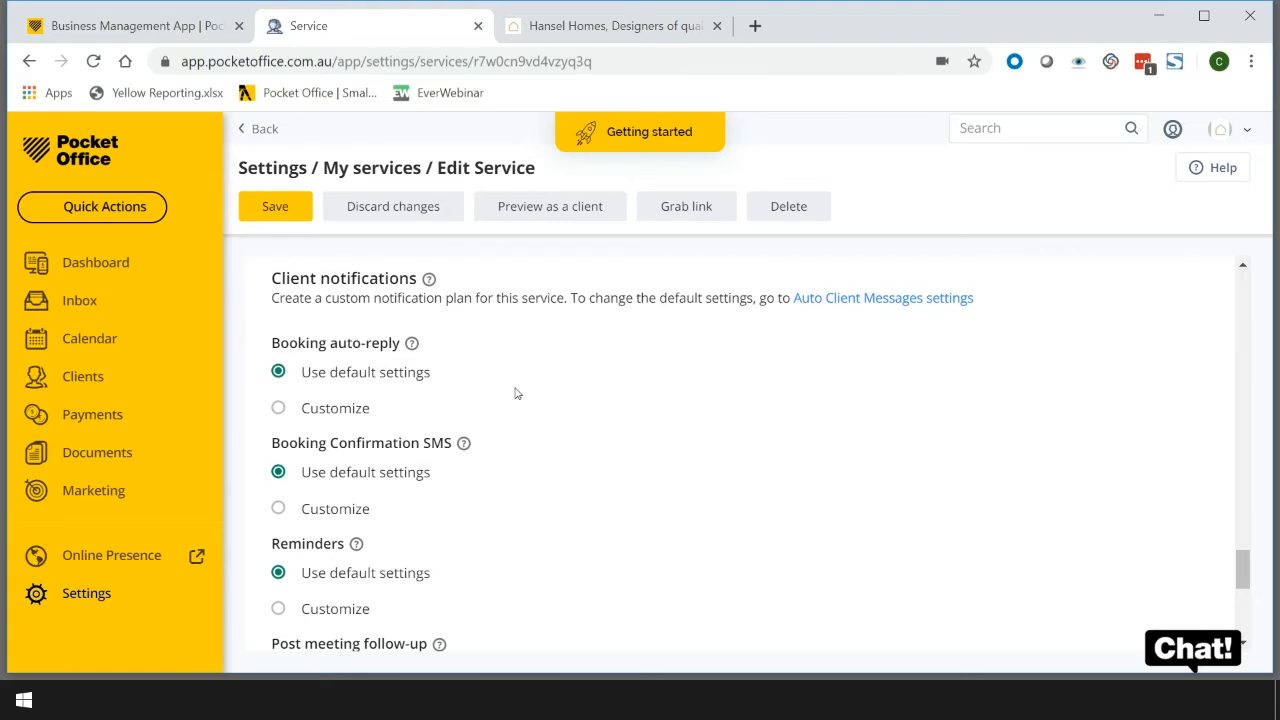
{"action": "scroll", "coordinate": [596, 439], "scroll_direction": "down", "scroll_amount": 1}
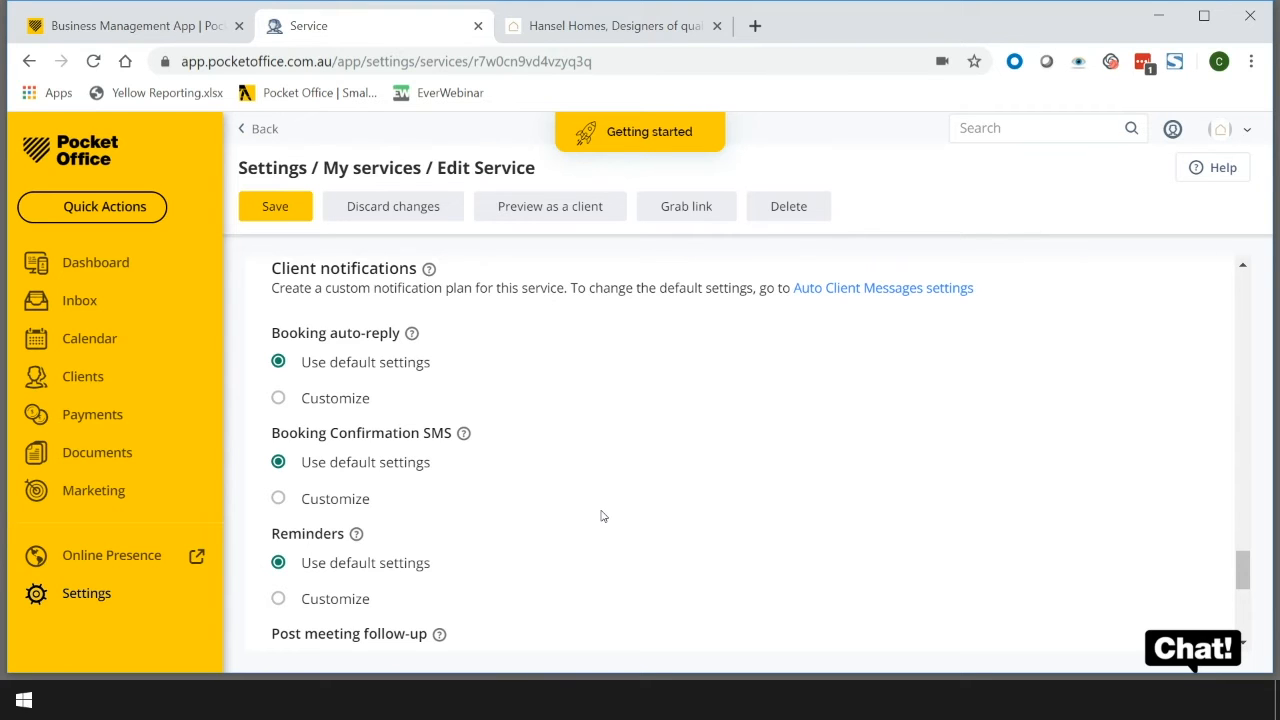
{"action": "scroll", "coordinate": [601, 515], "scroll_direction": "down", "scroll_amount": 3}
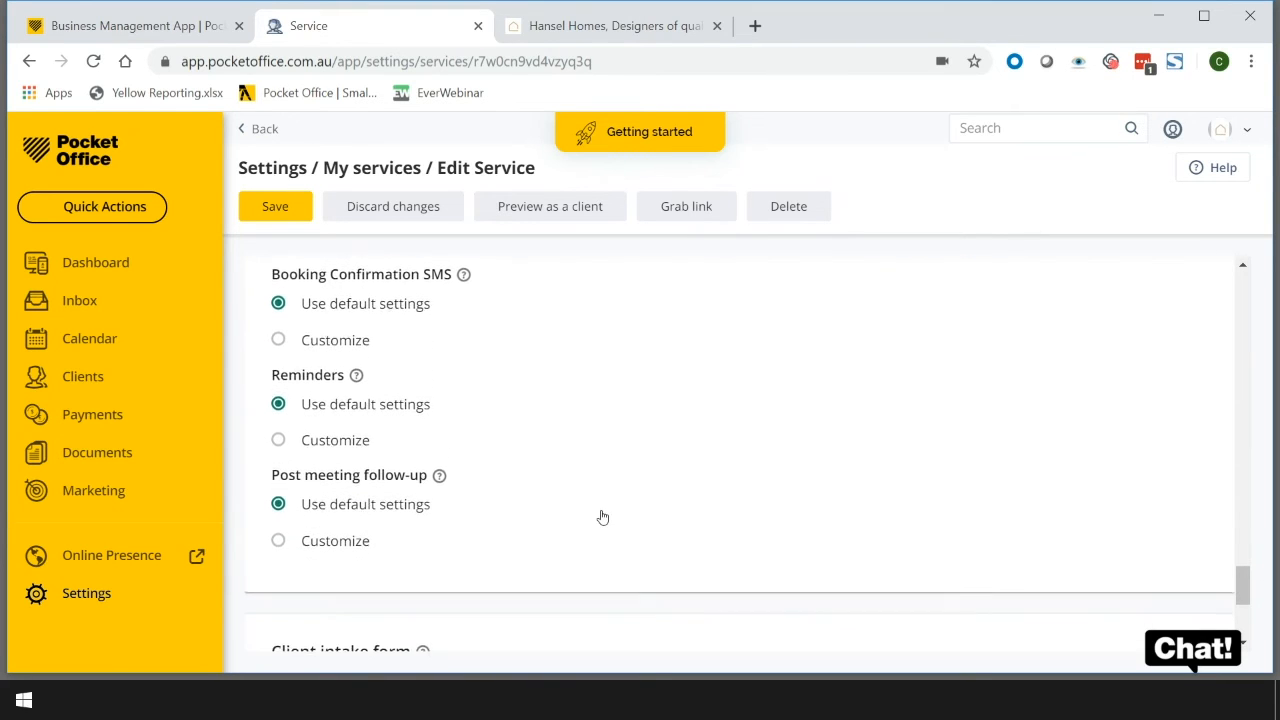
Review the service's client intake form settings and read the help note on adding service fields
{"action": "scroll", "coordinate": [602, 517], "scroll_direction": "down", "scroll_amount": 3}
{"action": "scroll", "coordinate": [602, 517], "scroll_direction": "down", "scroll_amount": 1}
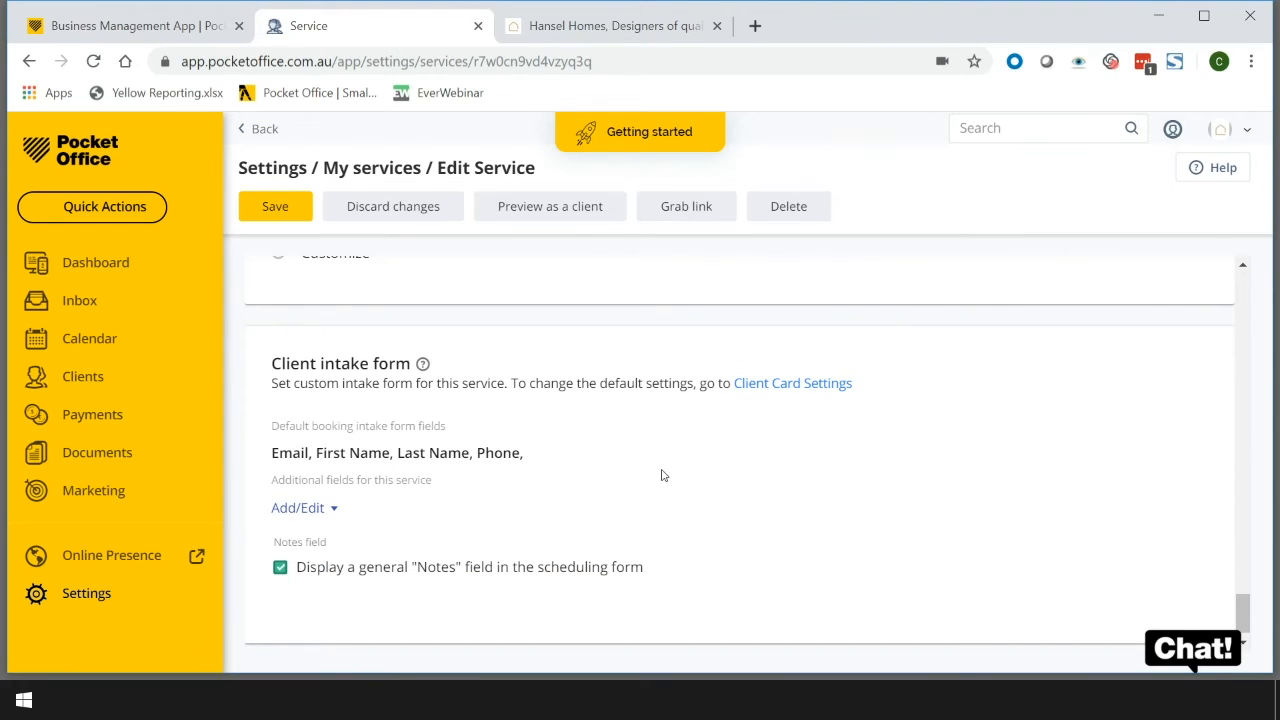
{"action": "left_click", "coordinate": [422, 364]}
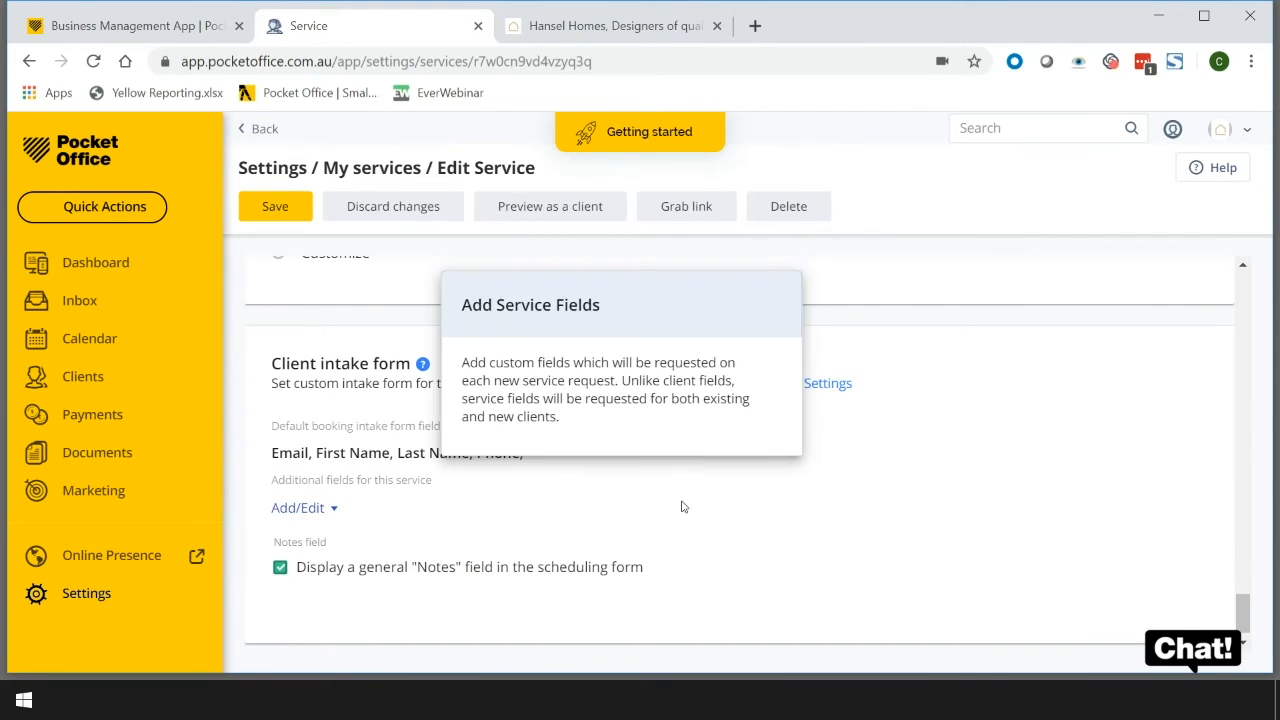
{"action": "left_click", "coordinate": [782, 523]}
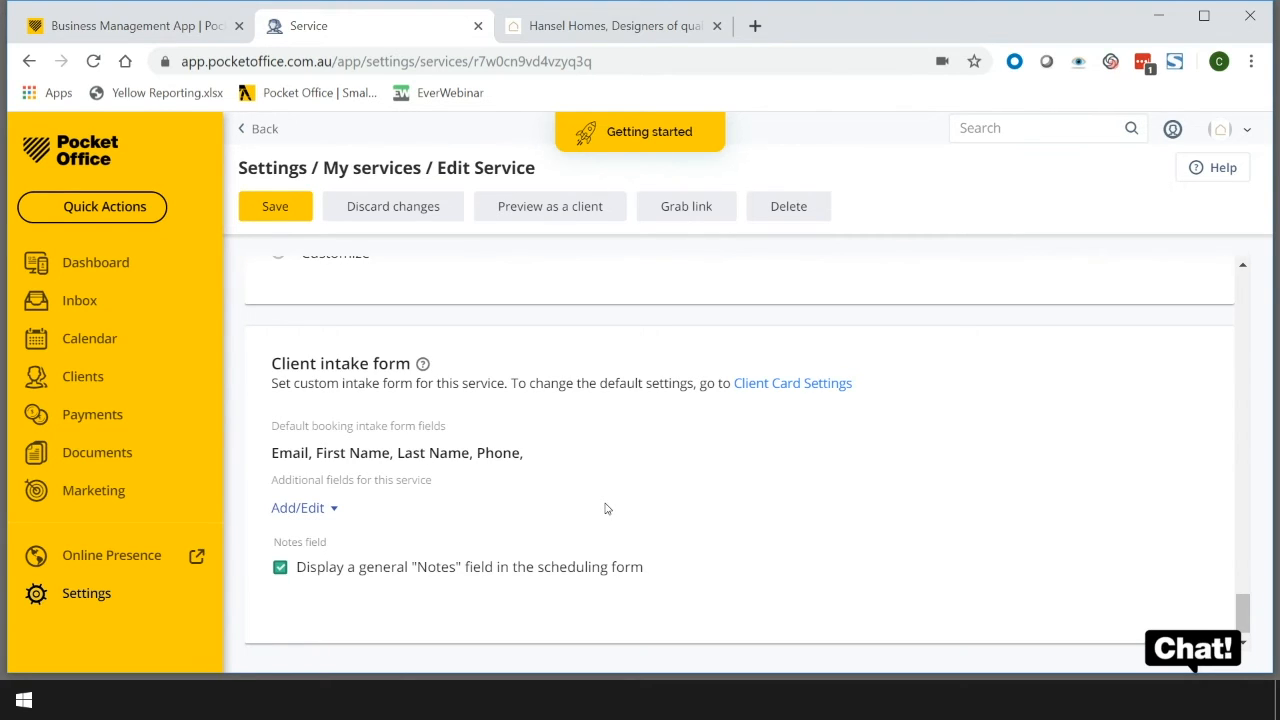
{"action": "scroll", "coordinate": [605, 509], "scroll_direction": "down", "scroll_amount": 1}
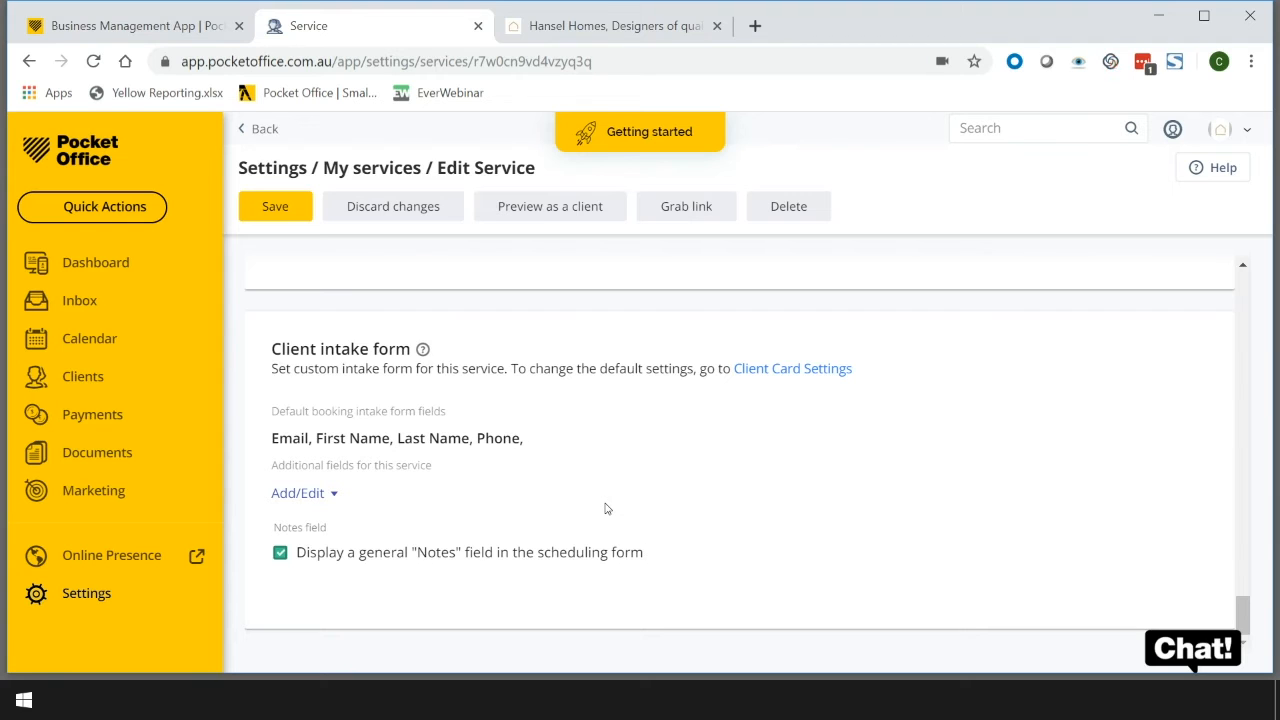
Save the Initial Chat 30min service and return to the list of services
{"action": "scroll", "coordinate": [605, 509], "scroll_direction": "up", "scroll_amount": 20}
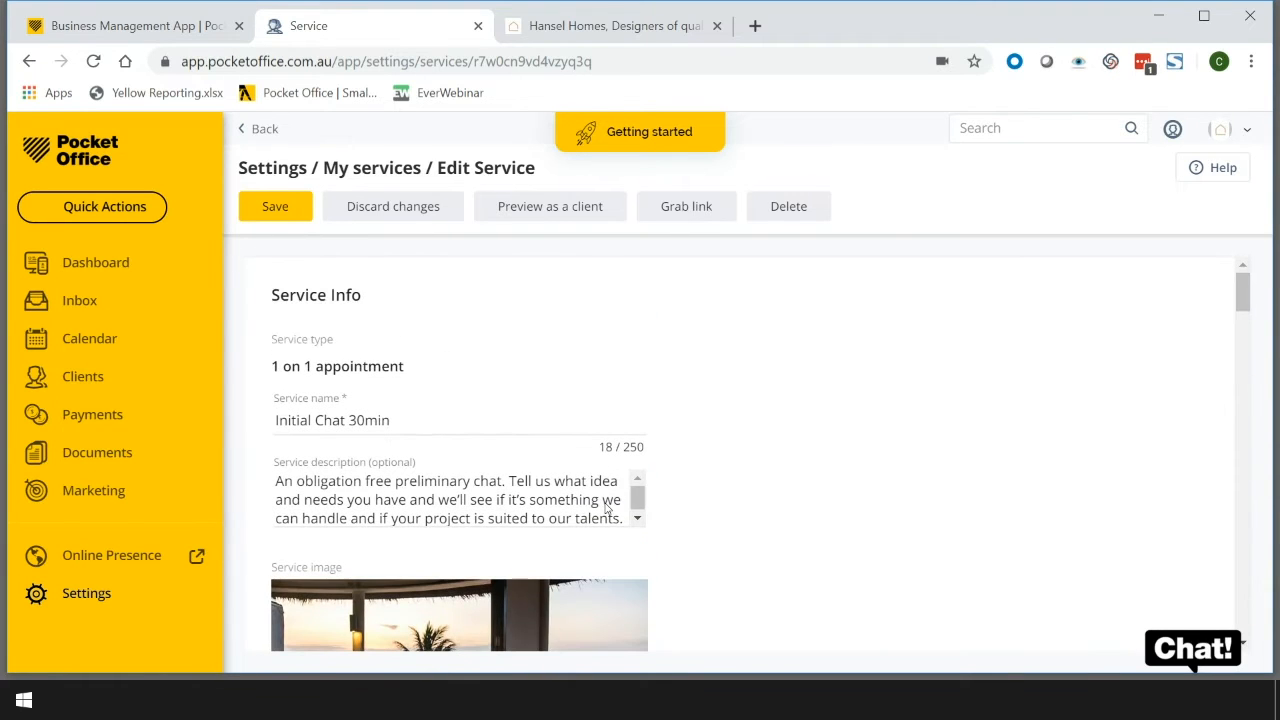
{"action": "left_click", "coordinate": [278, 207]}
{"action": "left_click", "coordinate": [265, 131]}
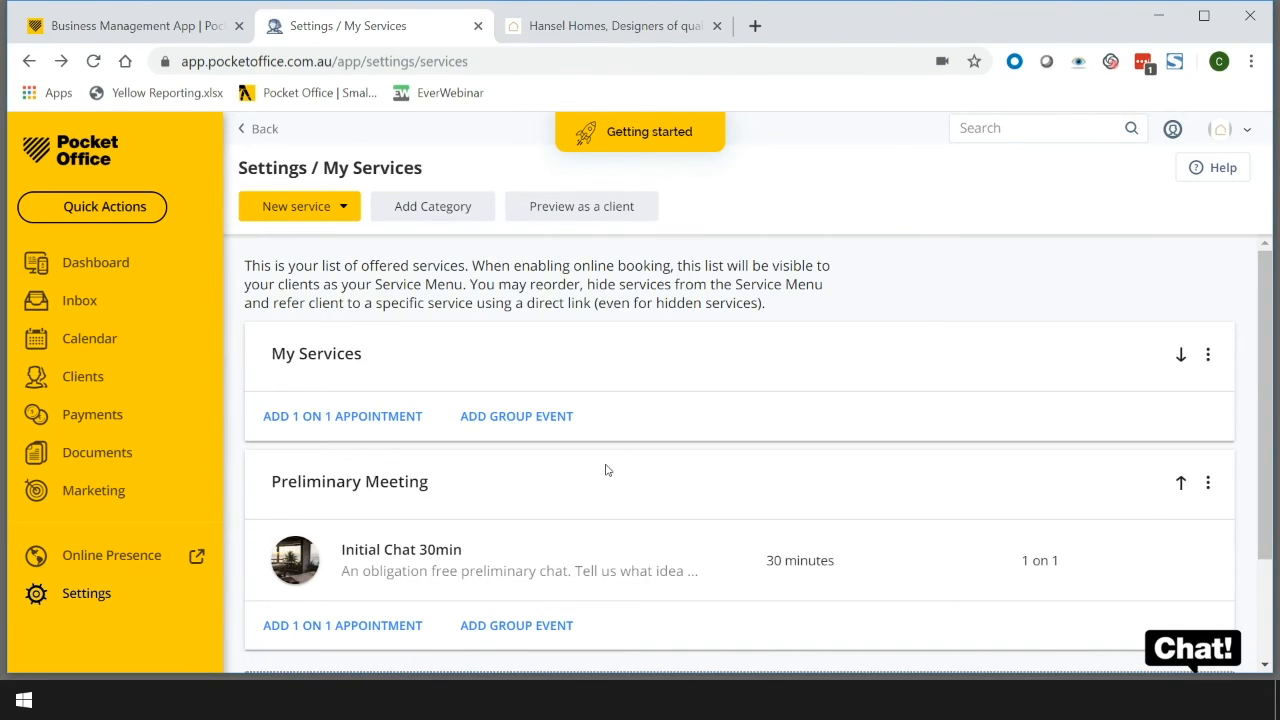
Add a new service category named Interior Design below the Preliminary Meeting category and save it
{"action": "scroll", "coordinate": [605, 470], "scroll_direction": "down", "scroll_amount": 1}
{"action": "scroll", "coordinate": [605, 470], "scroll_direction": "down", "scroll_amount": 1}
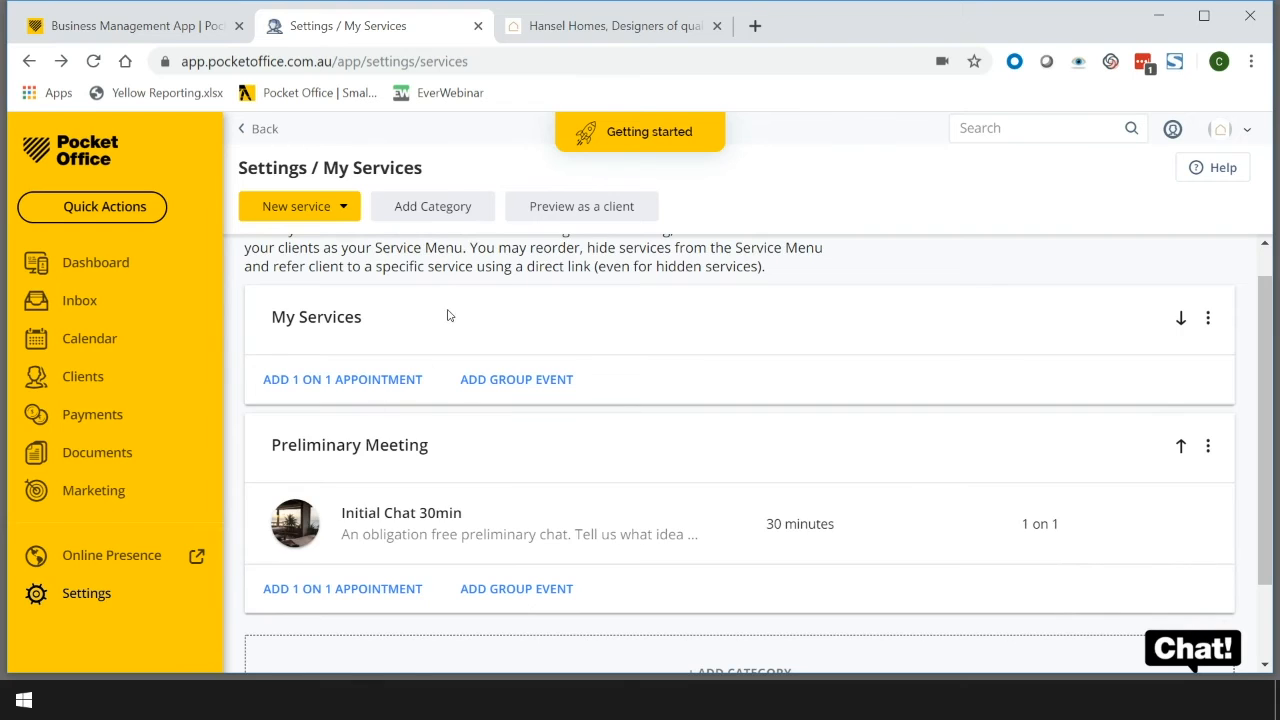
{"action": "scroll", "coordinate": [632, 450], "scroll_direction": "down", "scroll_amount": 2}
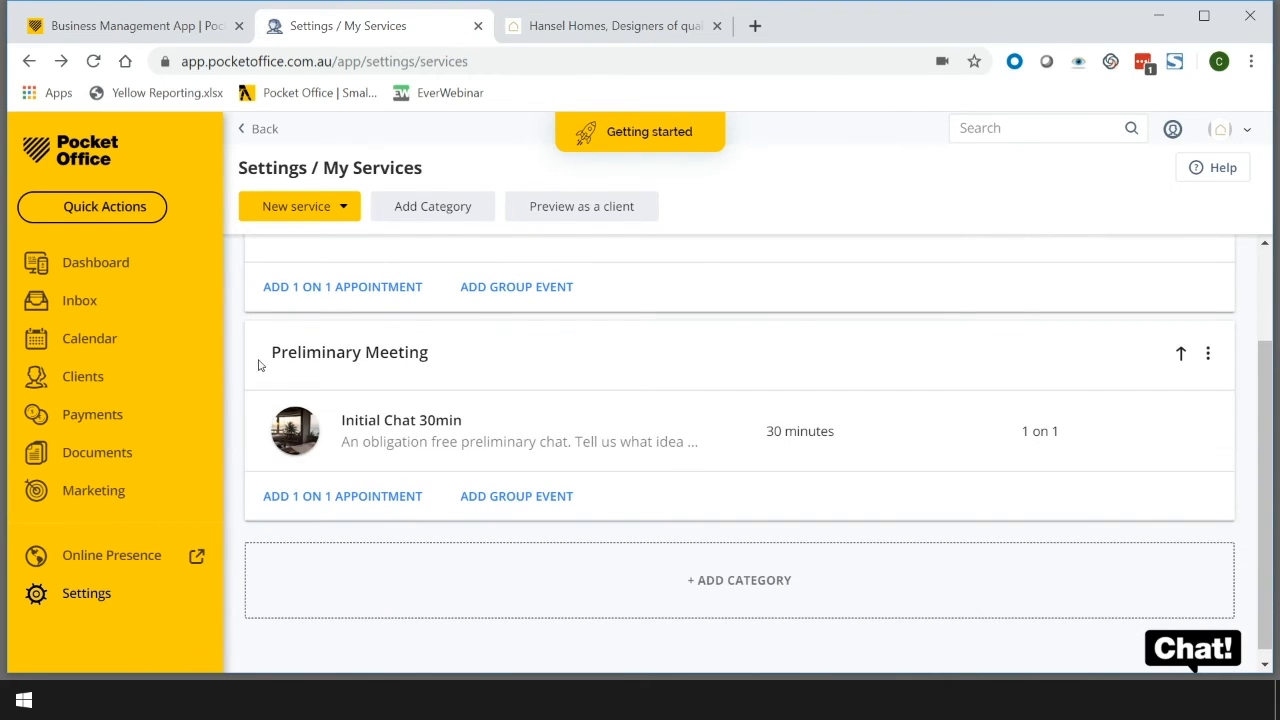
{"action": "scroll", "coordinate": [583, 388], "scroll_direction": "down", "scroll_amount": 1}
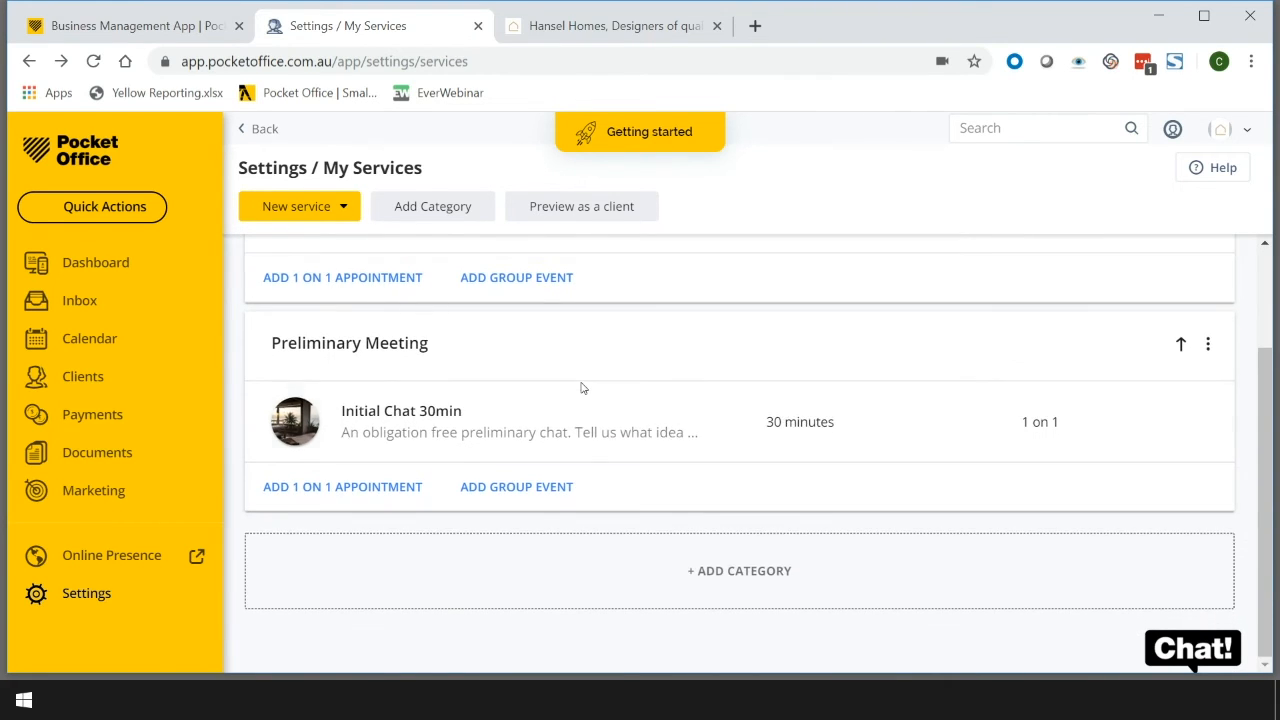
{"action": "left_click", "coordinate": [745, 576]}
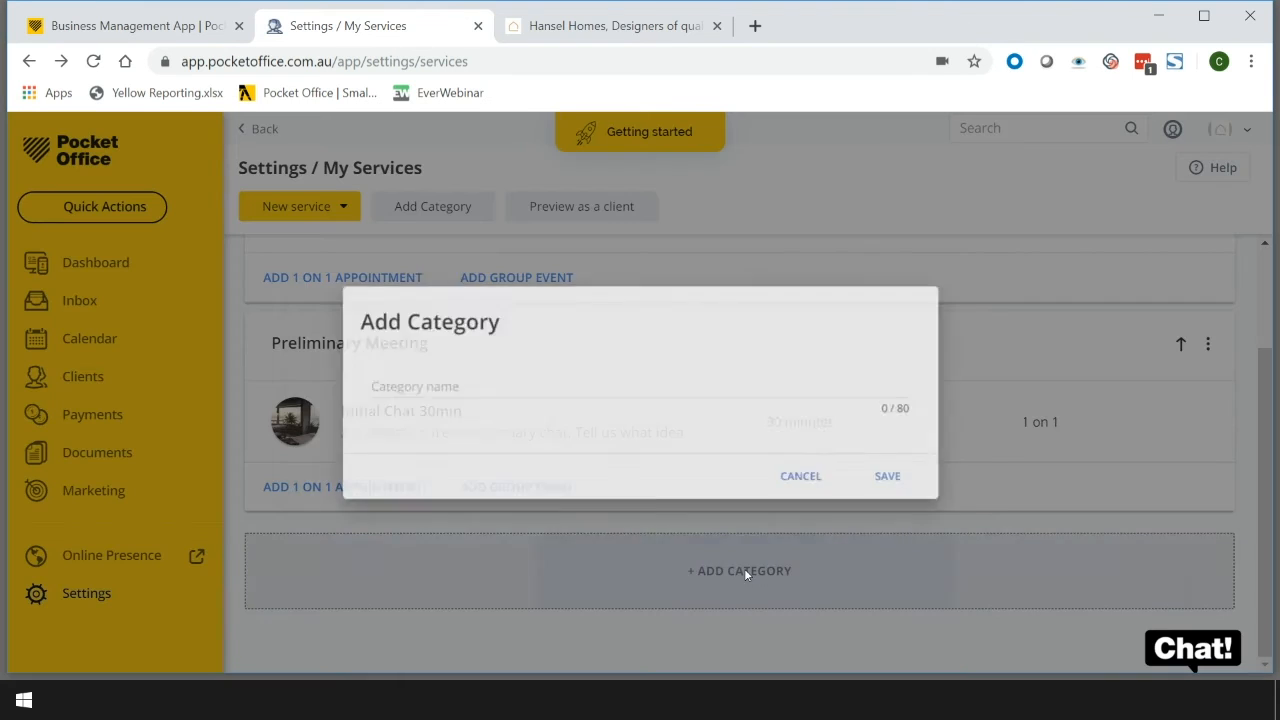
{"action": "left_click", "coordinate": [459, 386]}
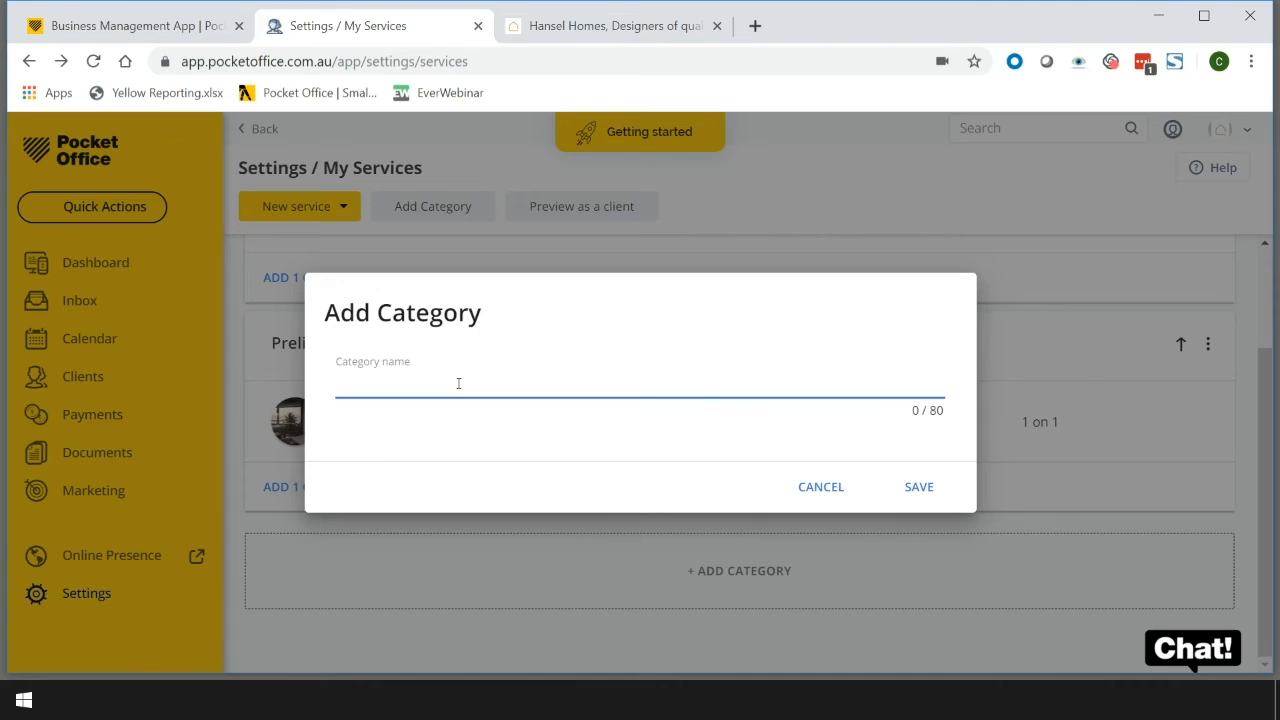
{"action": "type", "text": "interior"}
{"action": "key", "text": "BackSpace"}
{"action": "key", "text": "BackSpace"}
{"action": "key", "text": "BackSpace"}
{"action": "key", "text": "BackSpace"}
{"action": "key", "text": "BackSpace"}
{"action": "type", "text": "Interior Desig"}
{"action": "left_click", "coordinate": [914, 487]}
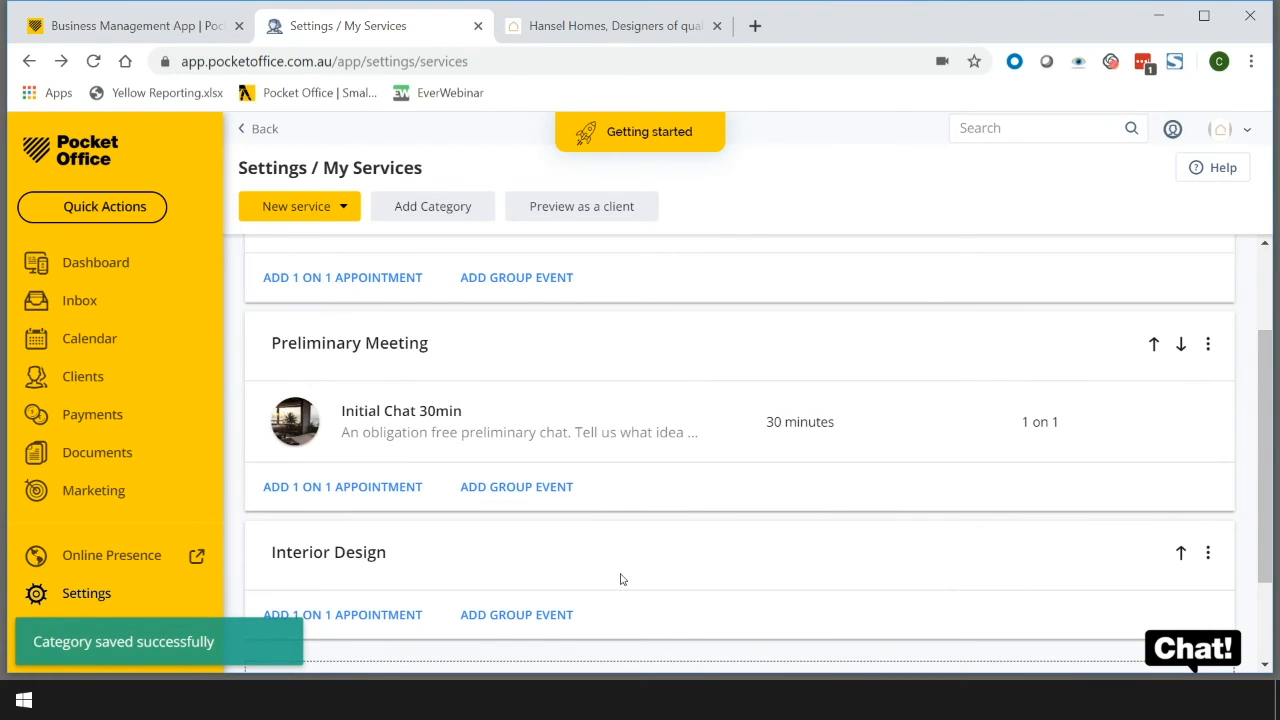
Start a 1 on 1 appointment named Design Jam Session under Interior Design, held face to face with the client setting the location
{"action": "scroll", "coordinate": [620, 579], "scroll_direction": "down", "scroll_amount": 2}
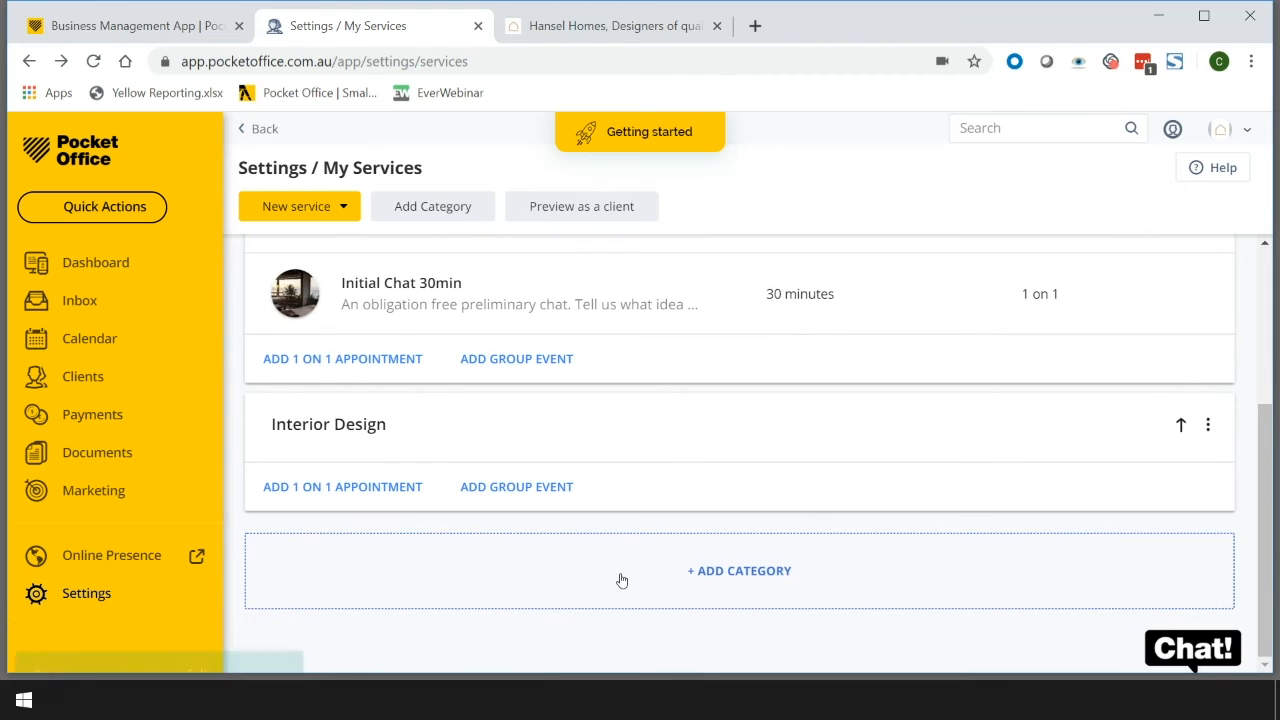
{"action": "left_click", "coordinate": [365, 495]}
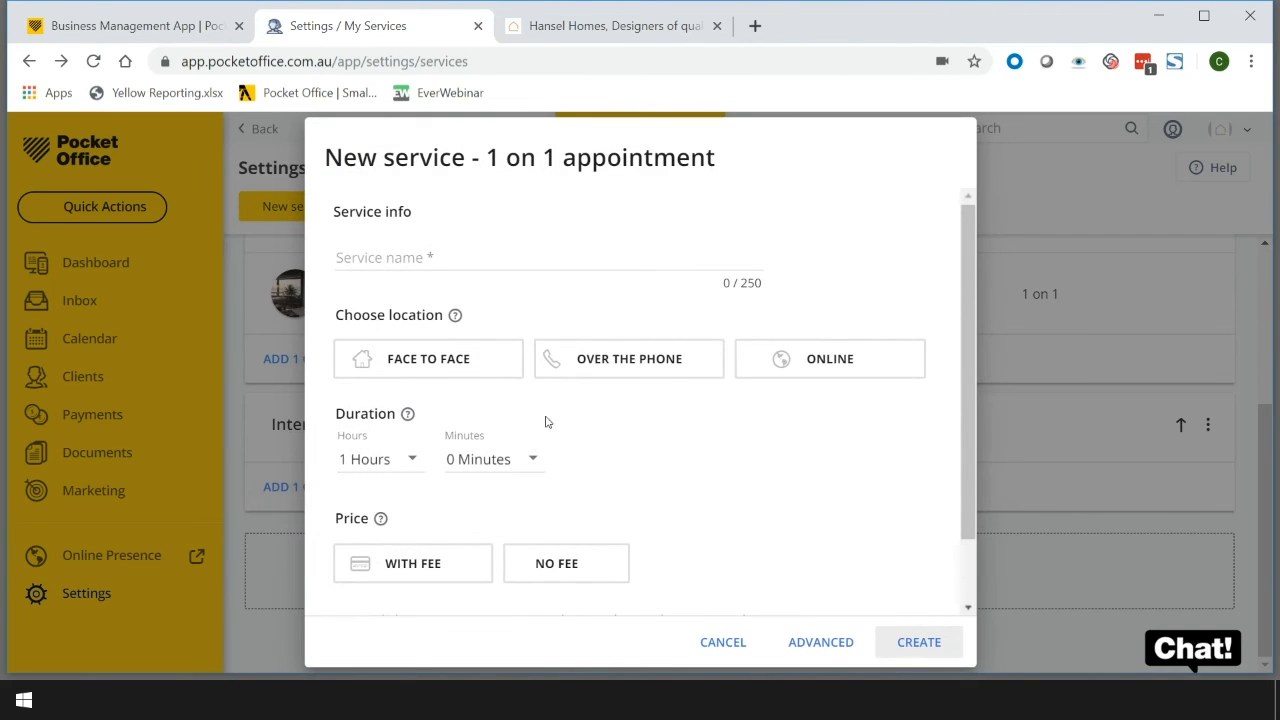
{"action": "left_click", "coordinate": [434, 364]}
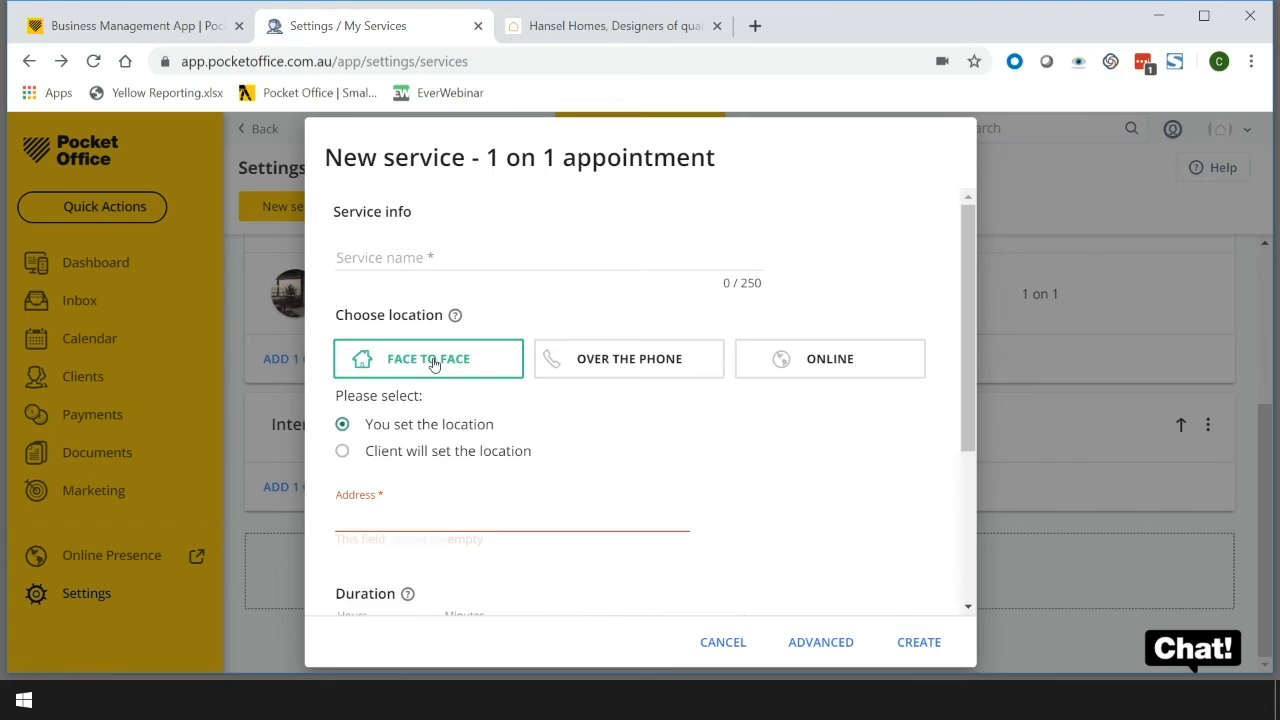
{"action": "left_click", "coordinate": [410, 260]}
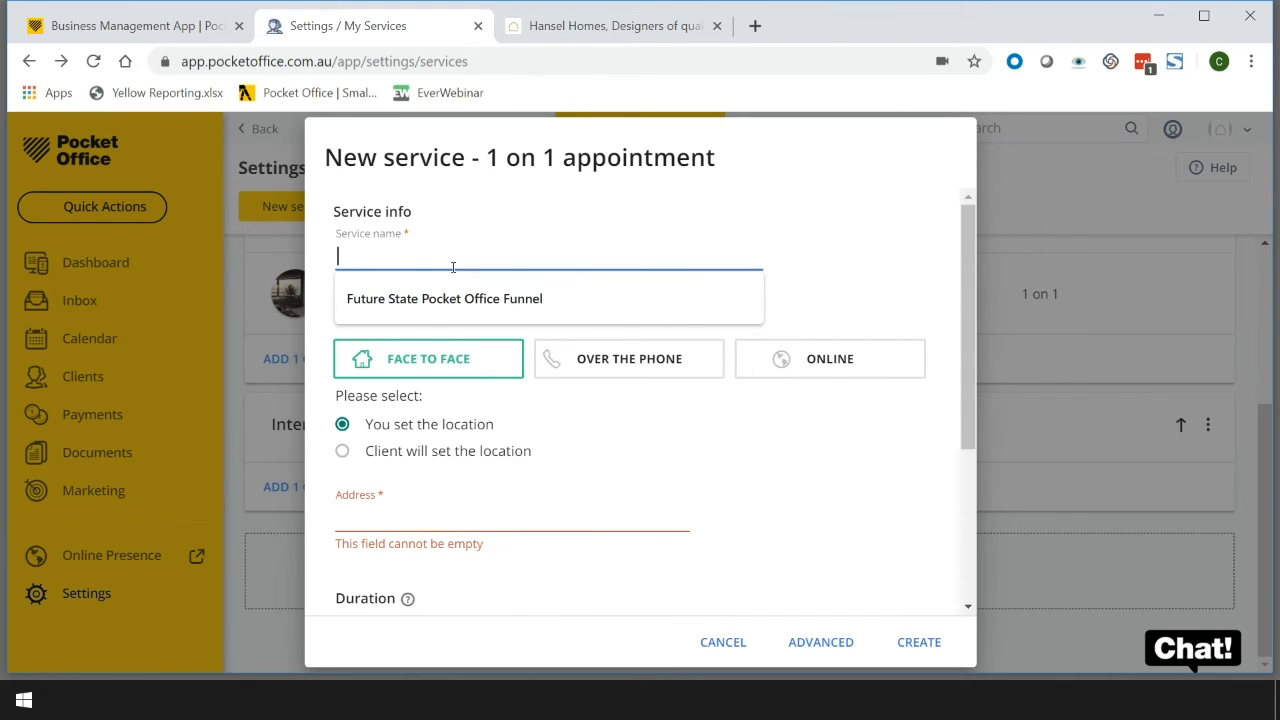
{"action": "type", "text": "Design J"}
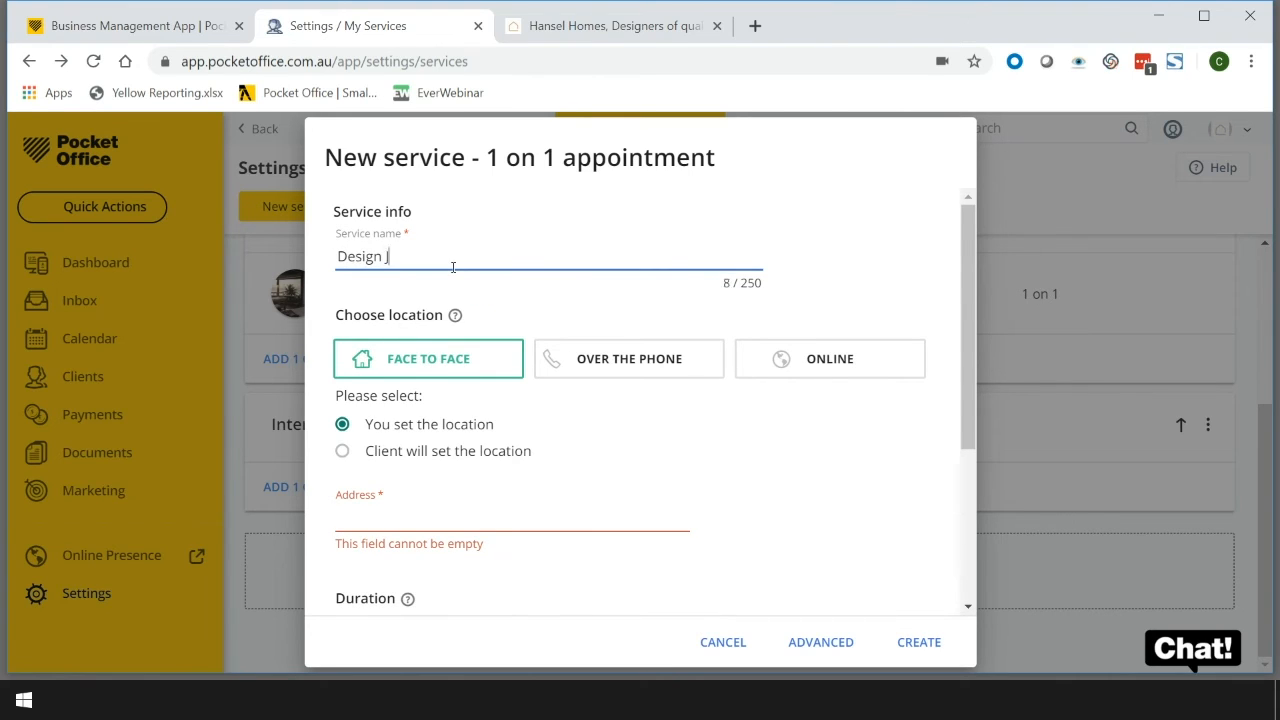
{"action": "type", "text": "am sessions"}
{"action": "key", "text": "BackSpace"}
{"action": "type", "text": "S"}
{"action": "left_click", "coordinate": [562, 292]}
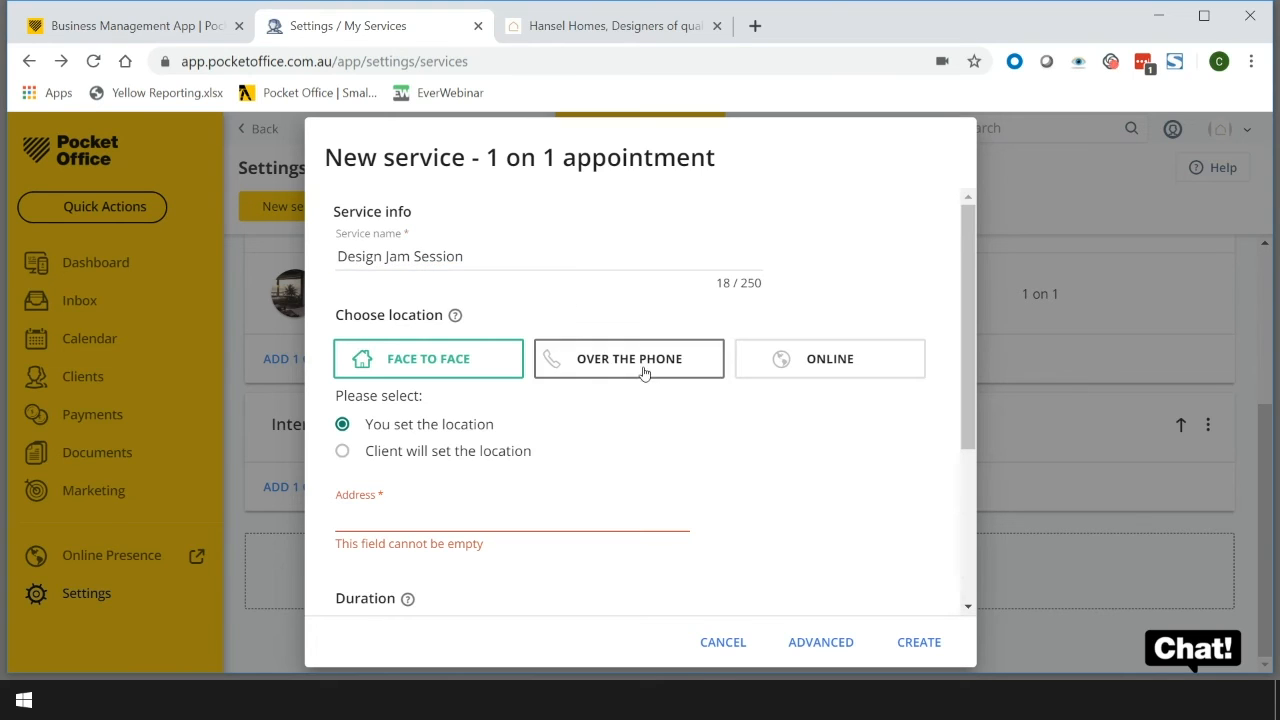
{"action": "scroll", "coordinate": [732, 468], "scroll_direction": "down", "scroll_amount": 1}
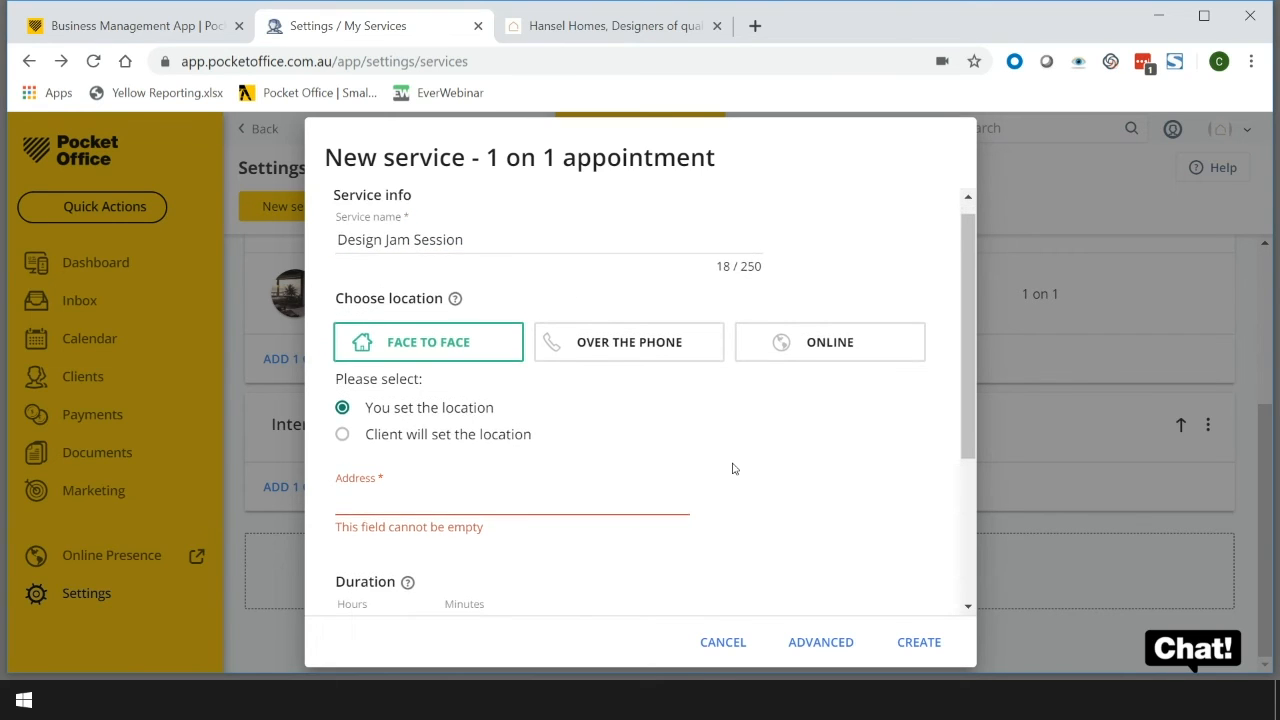
{"action": "left_click", "coordinate": [343, 419]}
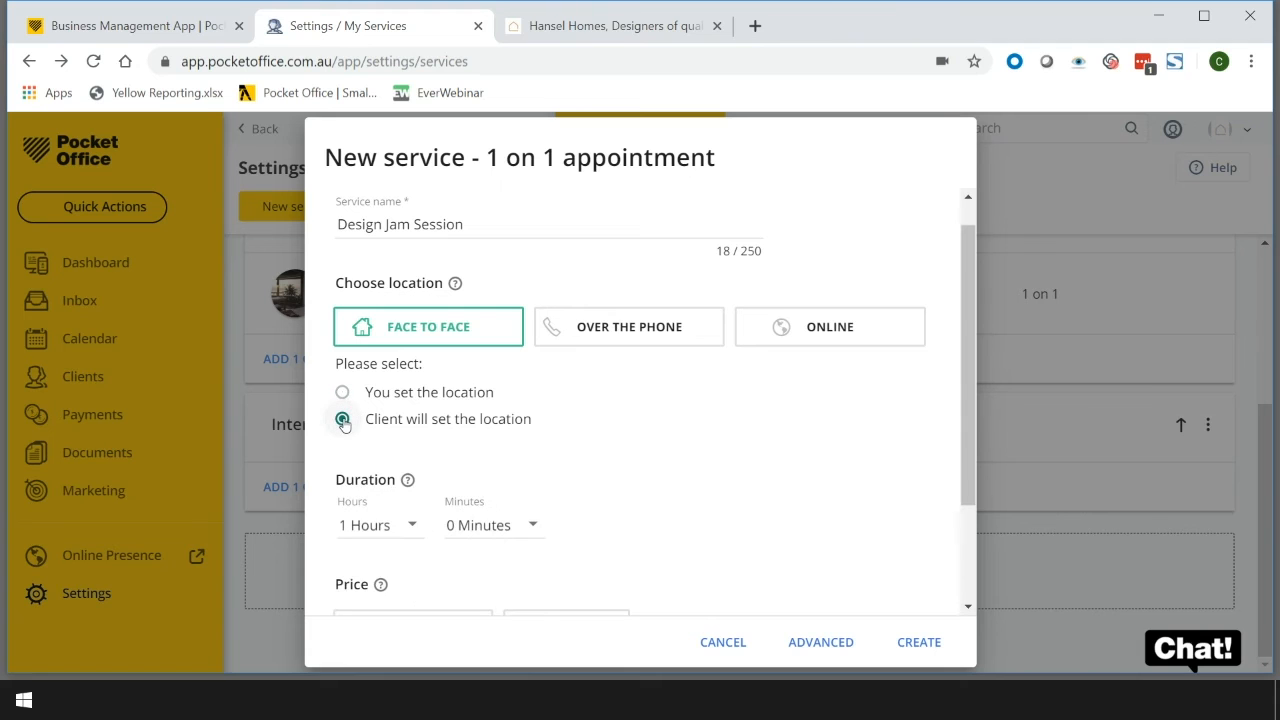
Set the new appointment's duration to 1 hour 30 minutes
{"action": "scroll", "coordinate": [616, 462], "scroll_direction": "down", "scroll_amount": 2}
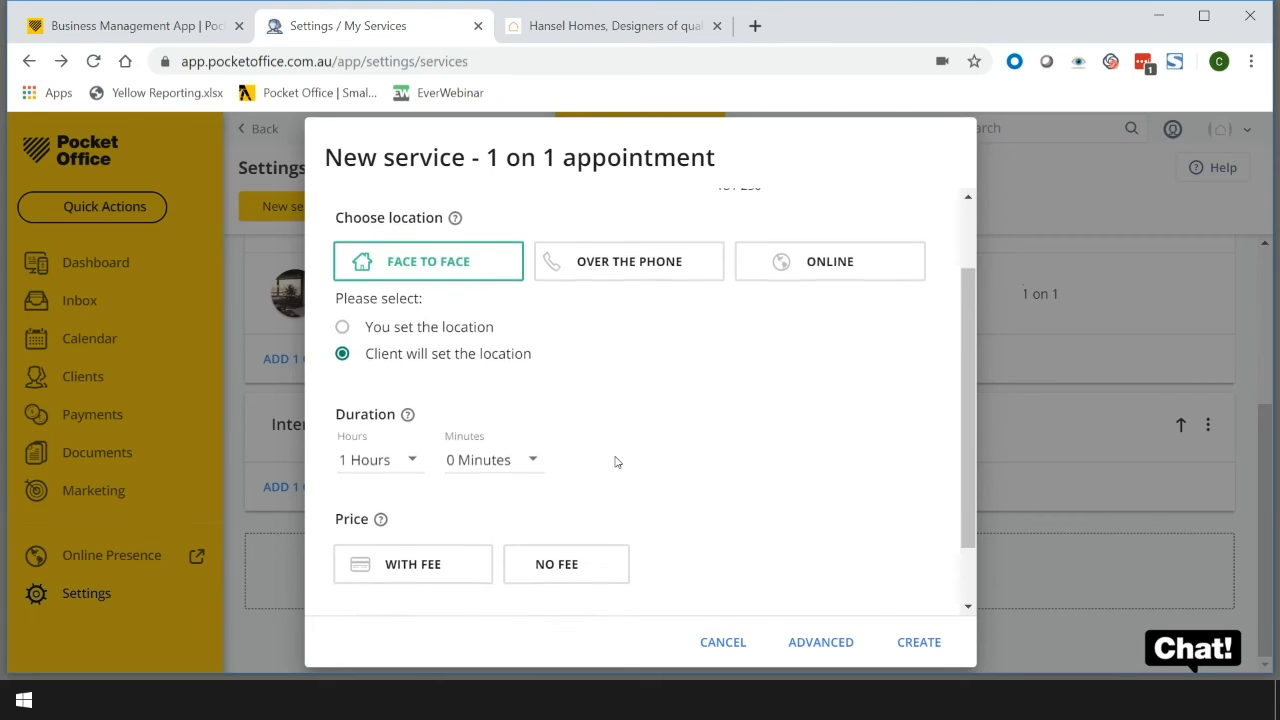
{"action": "left_click", "coordinate": [533, 448]}
{"action": "scroll", "coordinate": [509, 562], "scroll_direction": "down", "scroll_amount": 3}
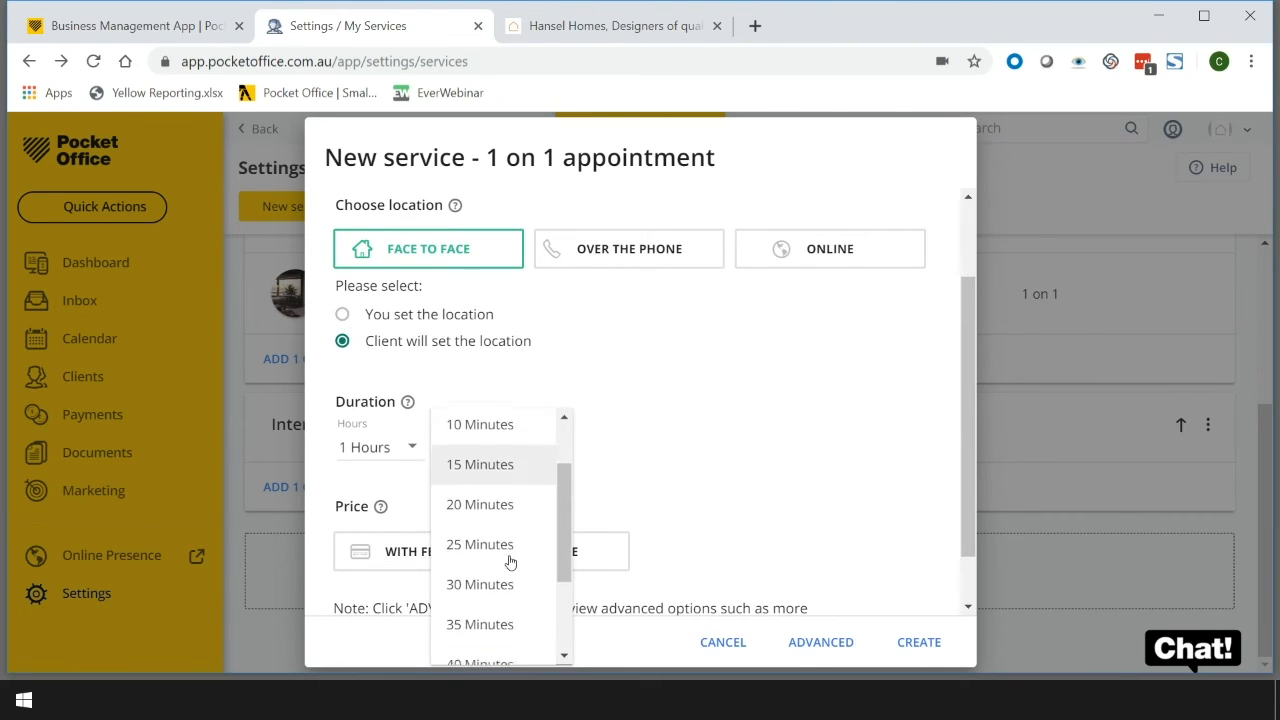
{"action": "left_click", "coordinate": [496, 557]}
{"action": "scroll", "coordinate": [688, 492], "scroll_direction": "down", "scroll_amount": 1}
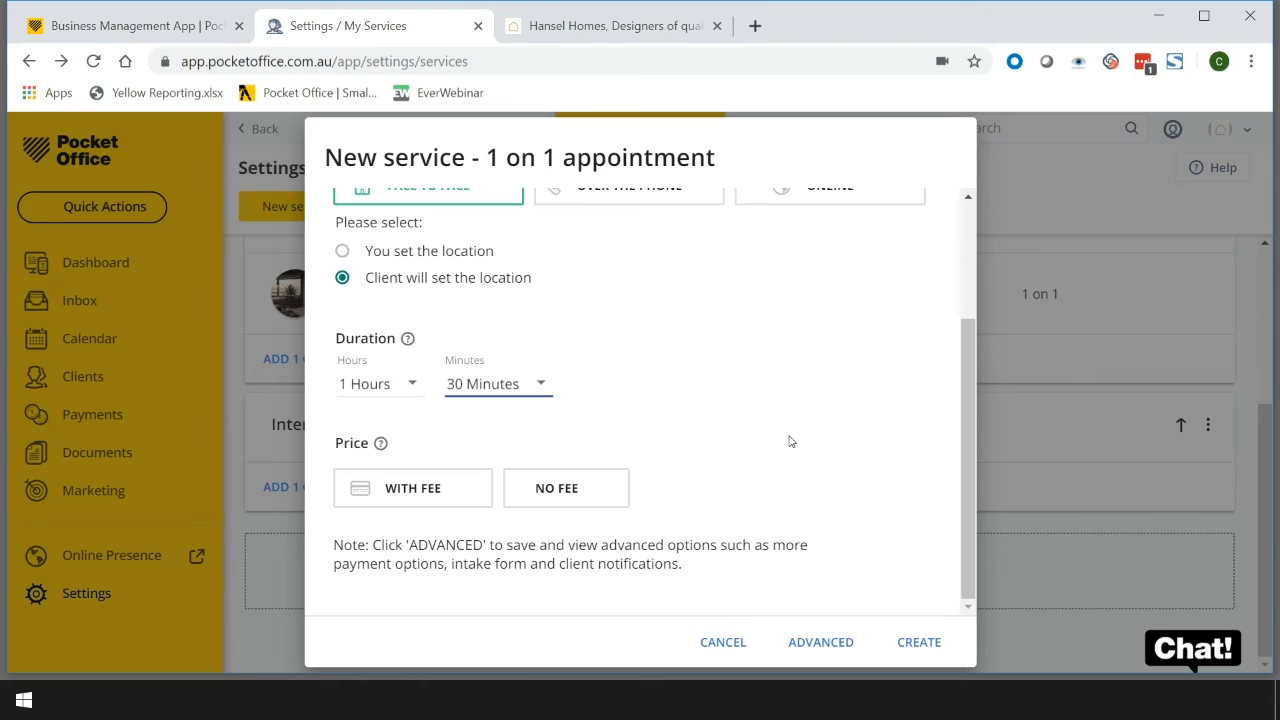
Charge a fee of 600.00 AUD for the Design Jam Session and create the service
{"action": "left_click", "coordinate": [428, 490]}
{"action": "scroll", "coordinate": [698, 443], "scroll_direction": "down", "scroll_amount": 1}
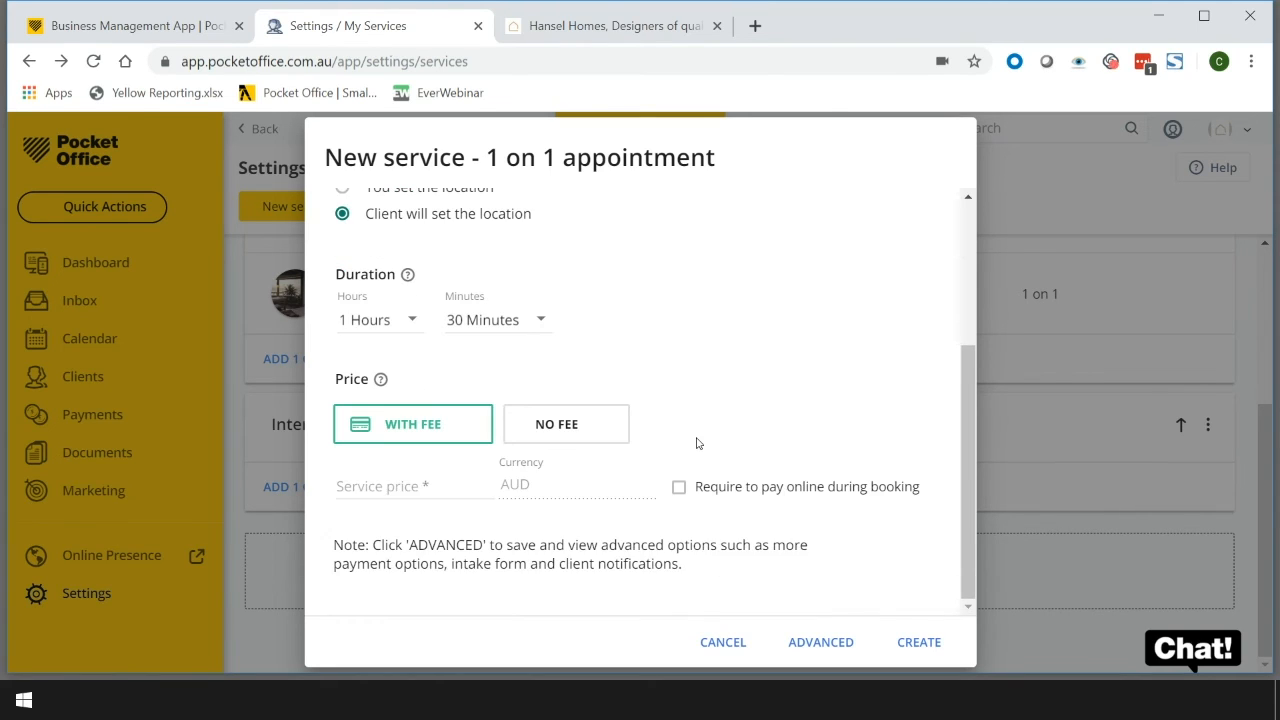
{"action": "left_click", "coordinate": [416, 488]}
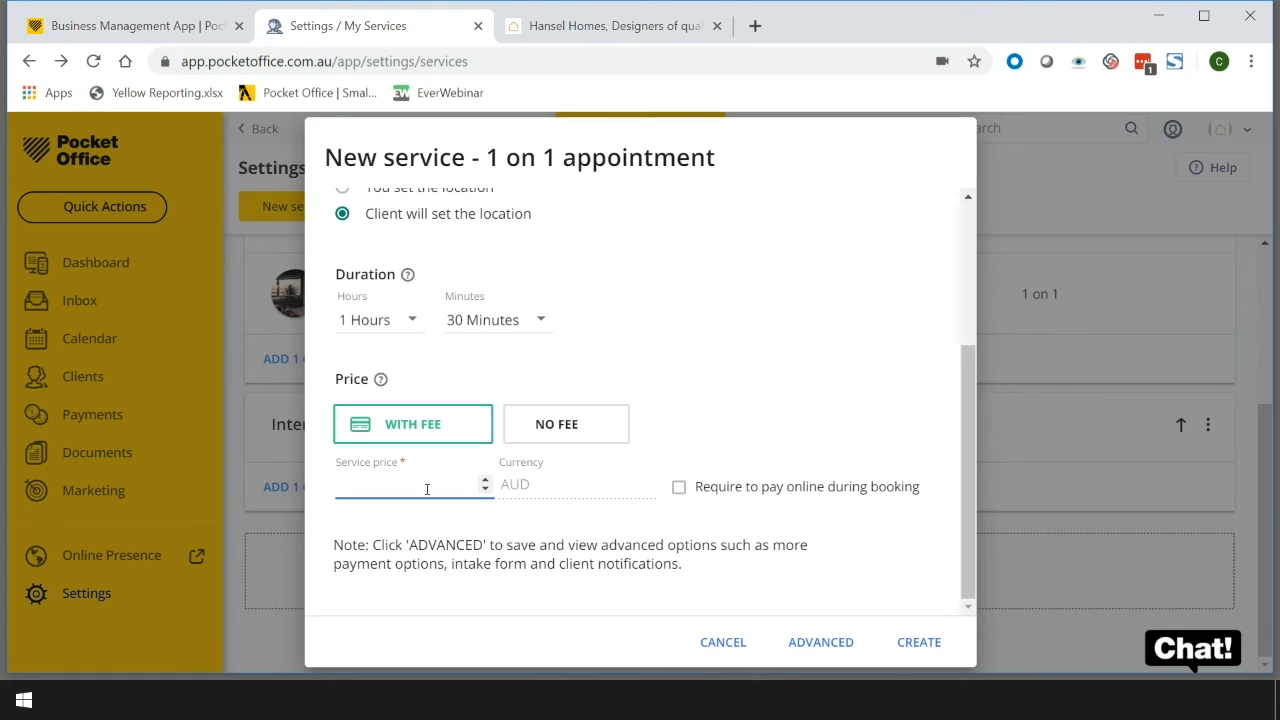
{"action": "type", "text": "600.00"}
{"action": "left_click", "coordinate": [546, 505]}
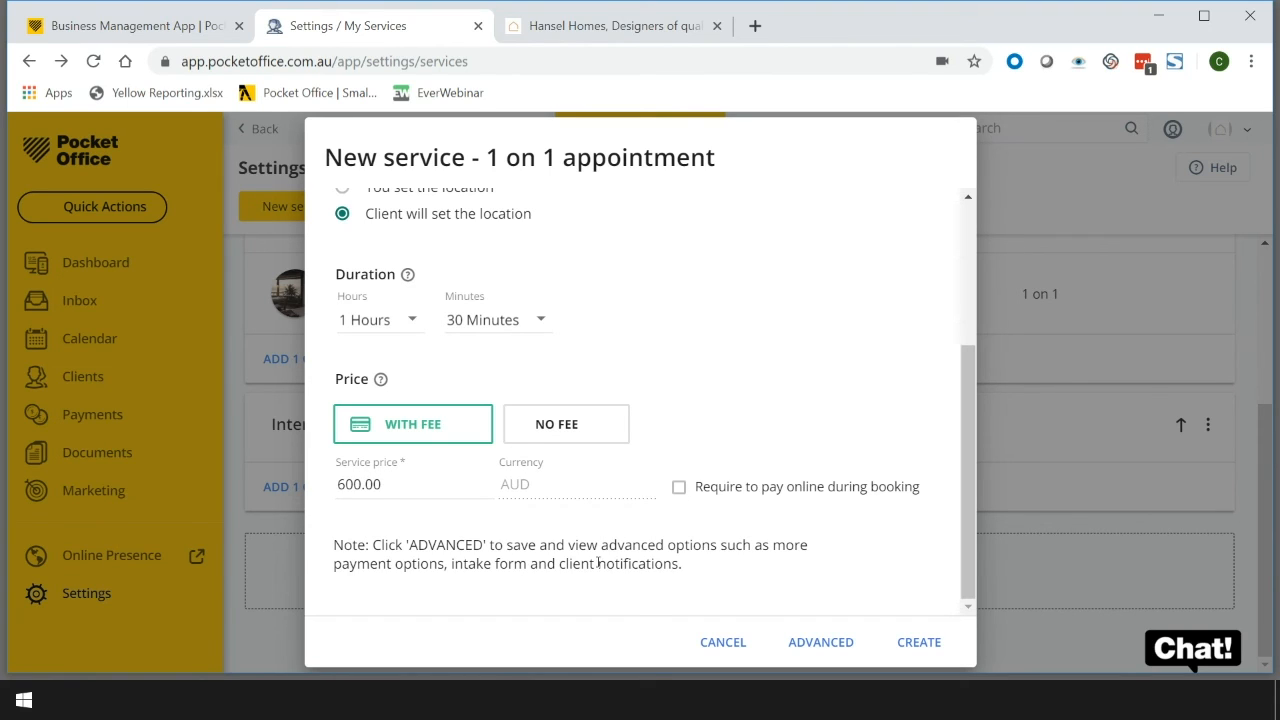
{"action": "left_click", "coordinate": [919, 643]}
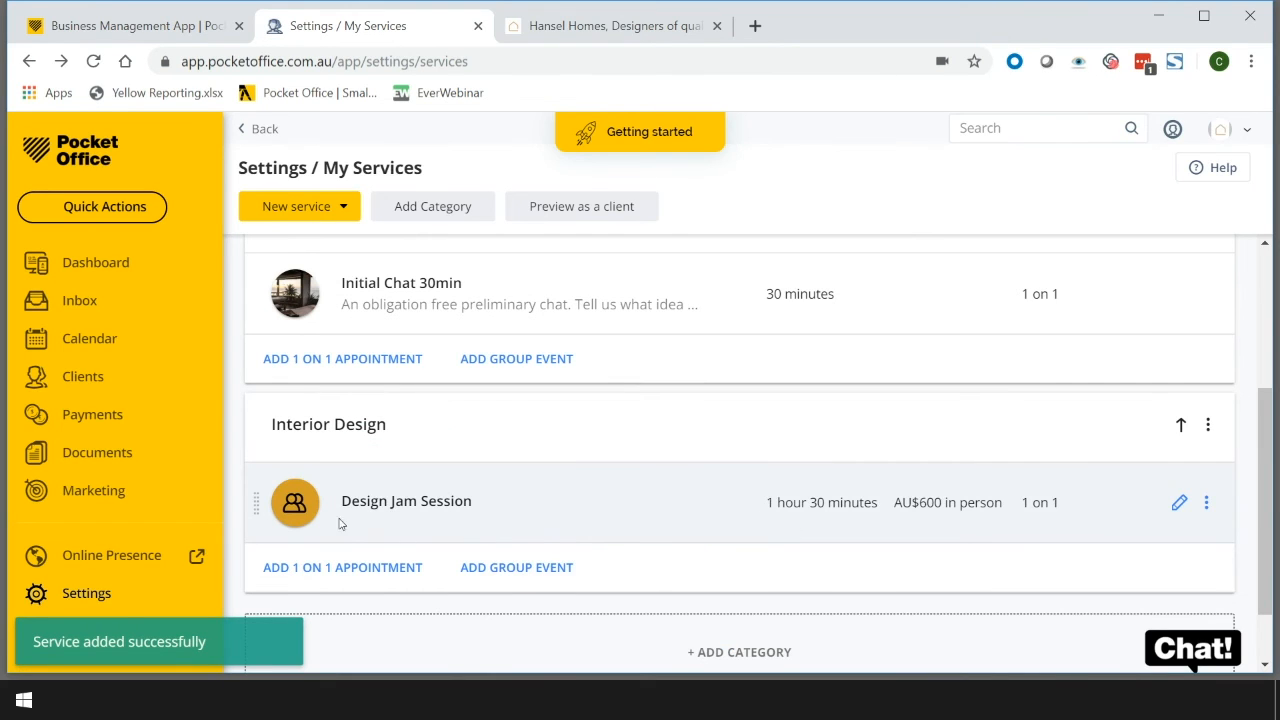
Open the Design Jam Session service for editing and copy the Design Session Indoor description from the Word outline
{"action": "left_click", "coordinate": [1179, 505]}
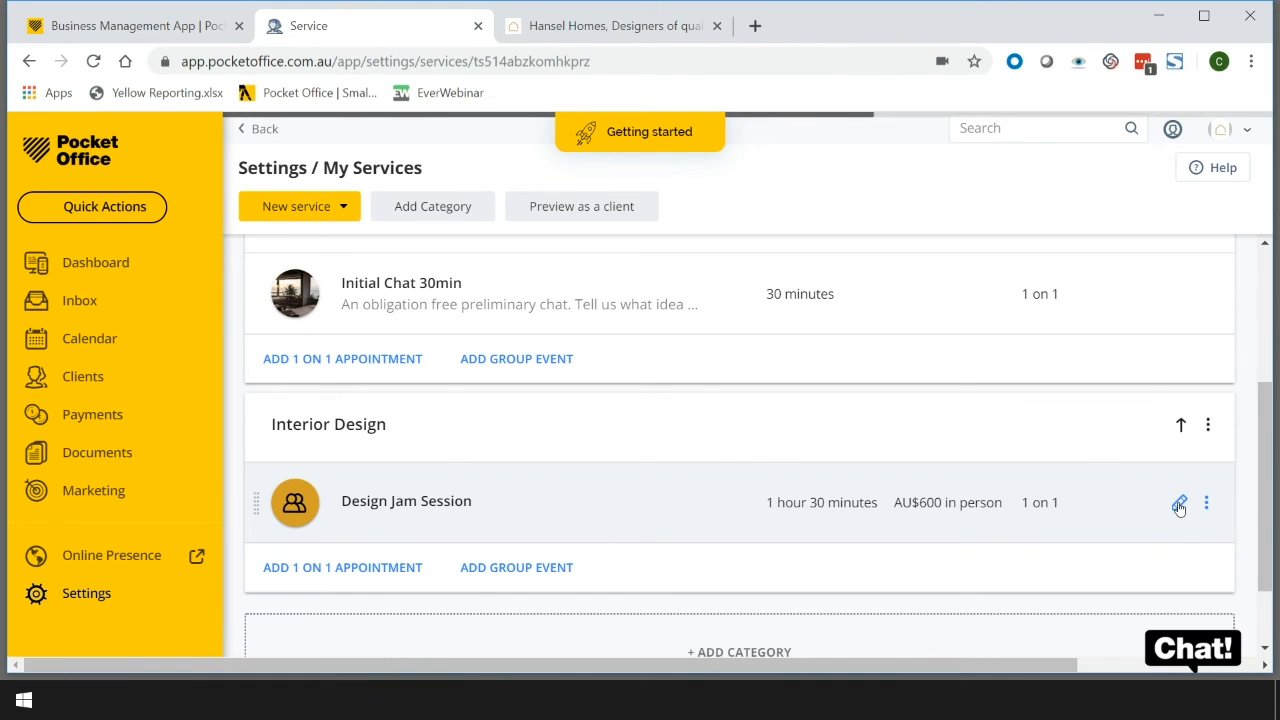
{"action": "scroll", "coordinate": [836, 479], "scroll_direction": "down", "scroll_amount": 1}
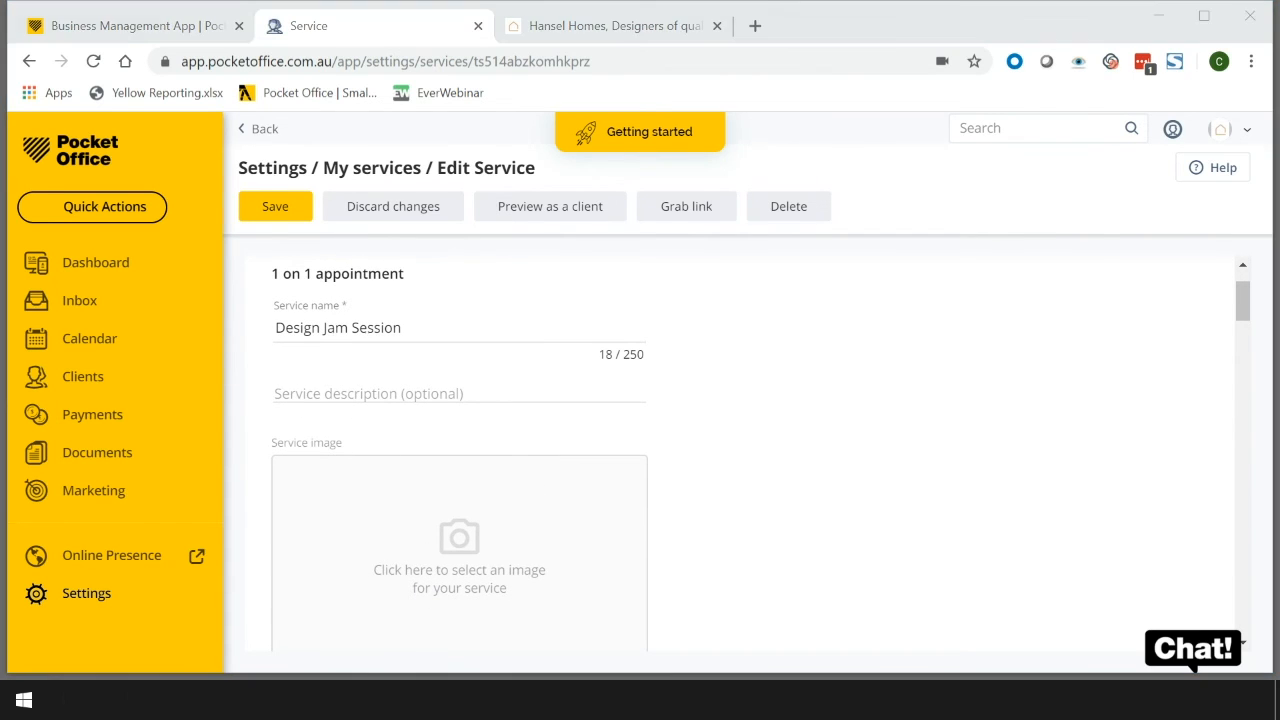
{"action": "key", "text": "alt+Tab"}
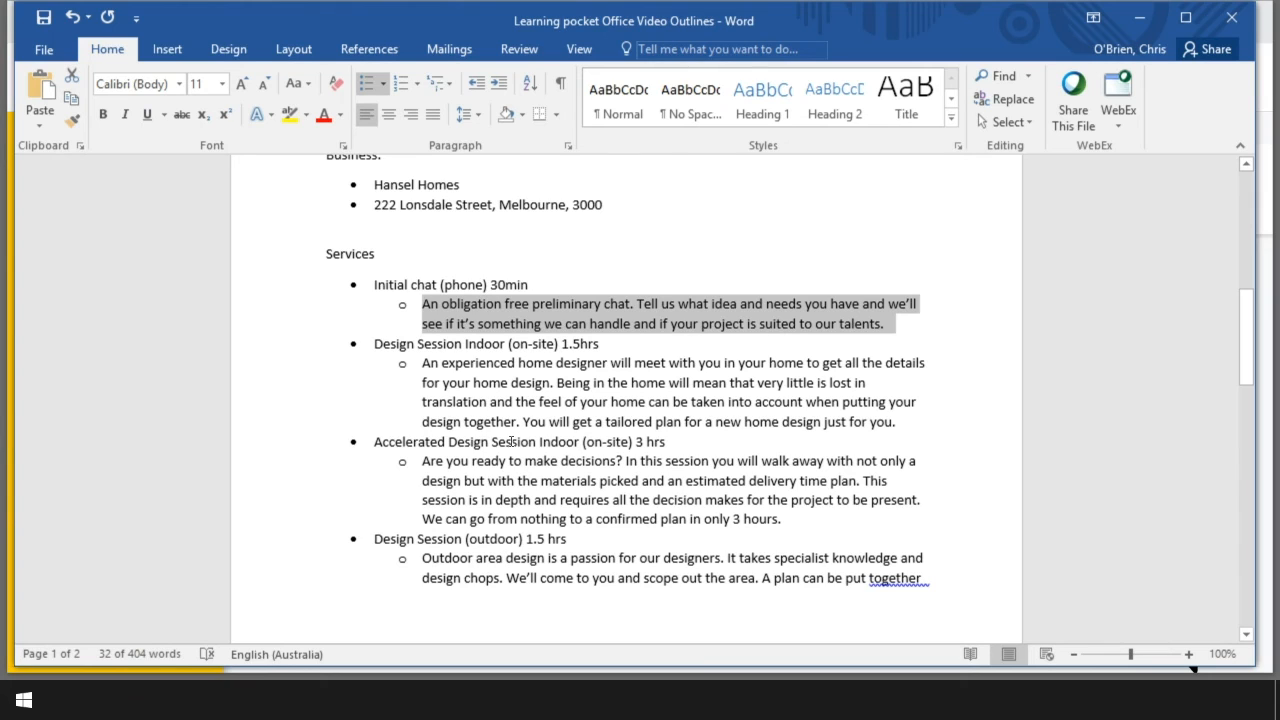
{"action": "left_click_drag", "start_coordinate": [422, 365], "coordinate": [898, 430]}
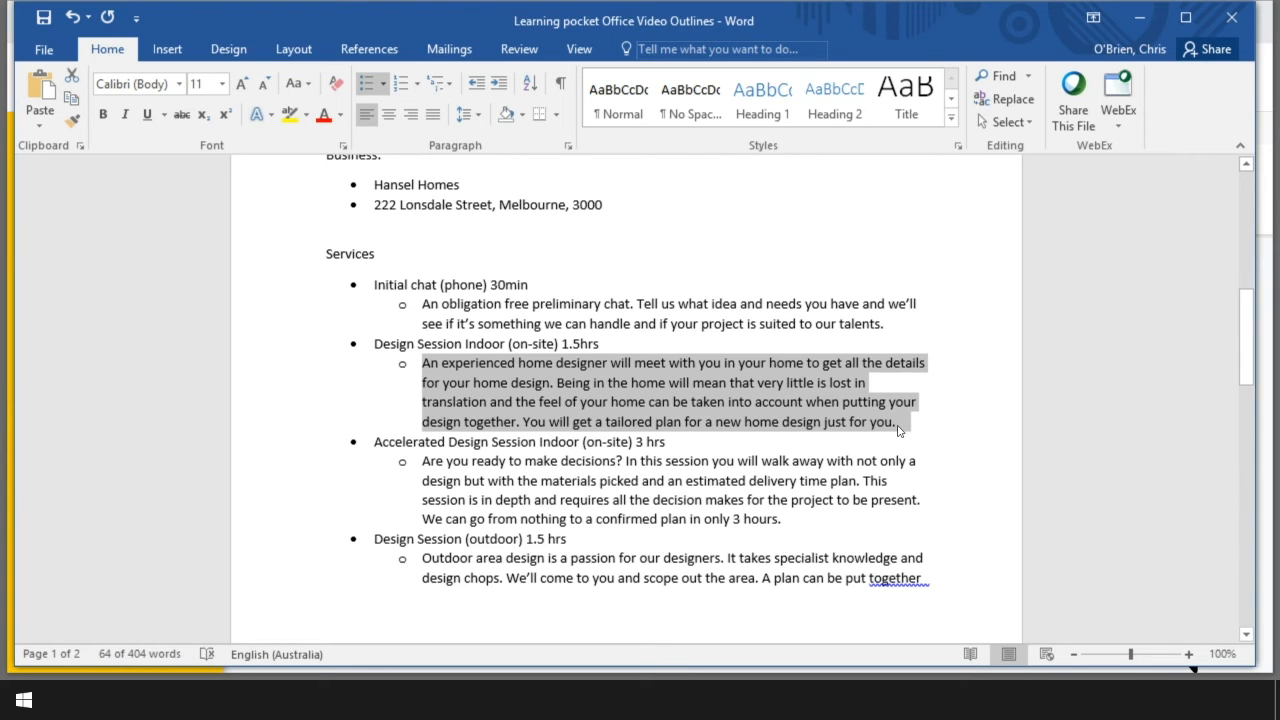
{"action": "left_click", "coordinate": [1136, 27]}
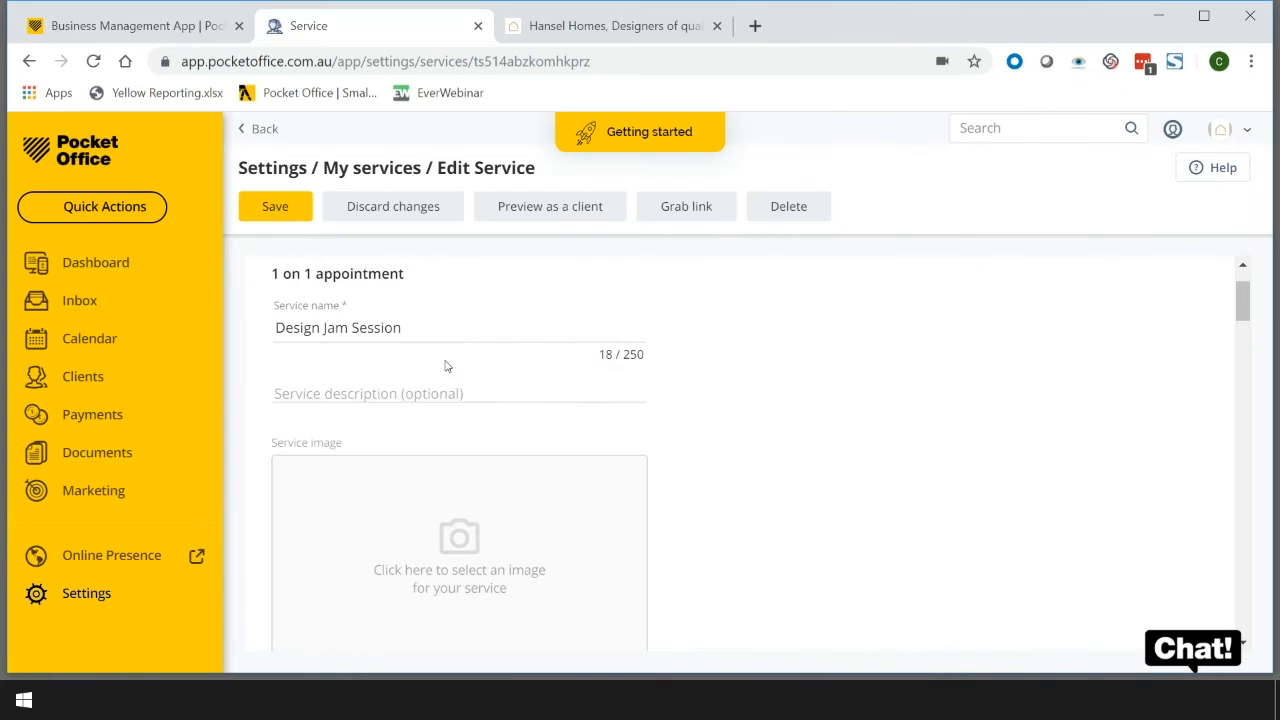
Paste the copied text beginning "An experienced home designer will meet with you" as the service description and remove its leading bullet
{"action": "left_click", "coordinate": [410, 389]}
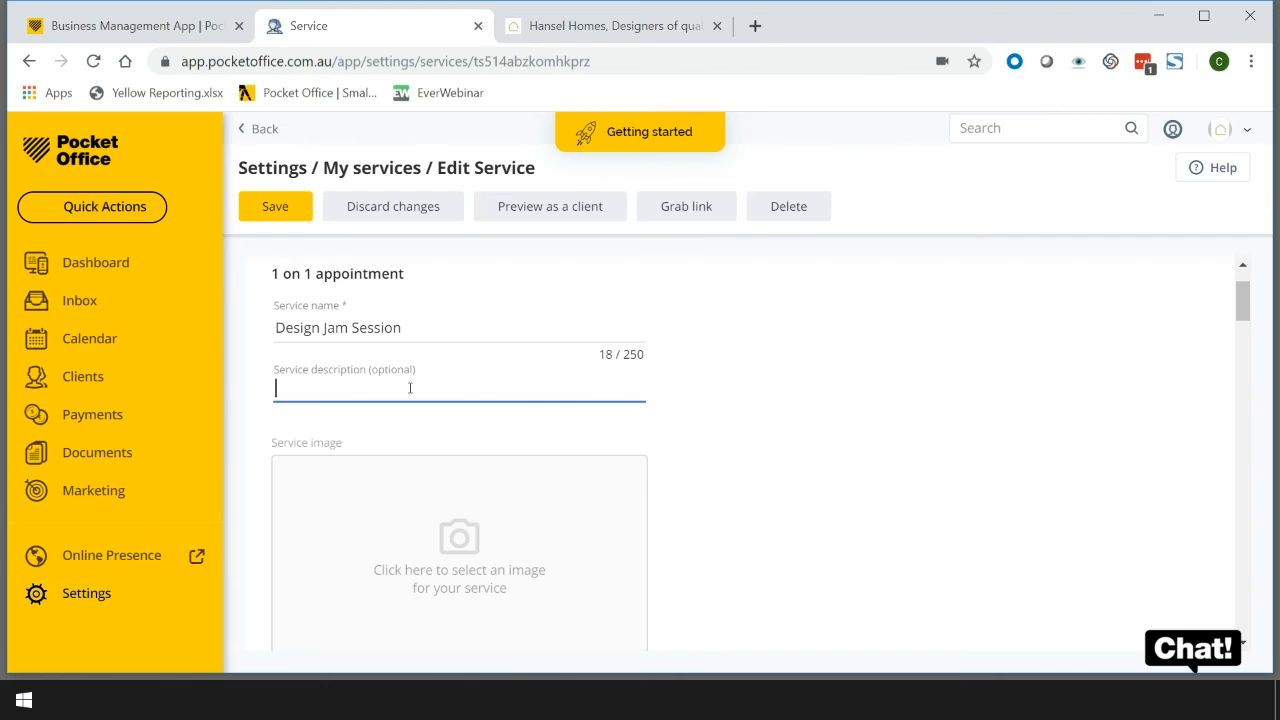
{"action": "type", "text": "o\tAn experienced home designer will meet with you in your home to get all the details for your home design. Being in the home will mean that very little is lost in translation and the feel of your home can be taken into account when putting your design together. You will get a tailored plan for a new home design just for you."}
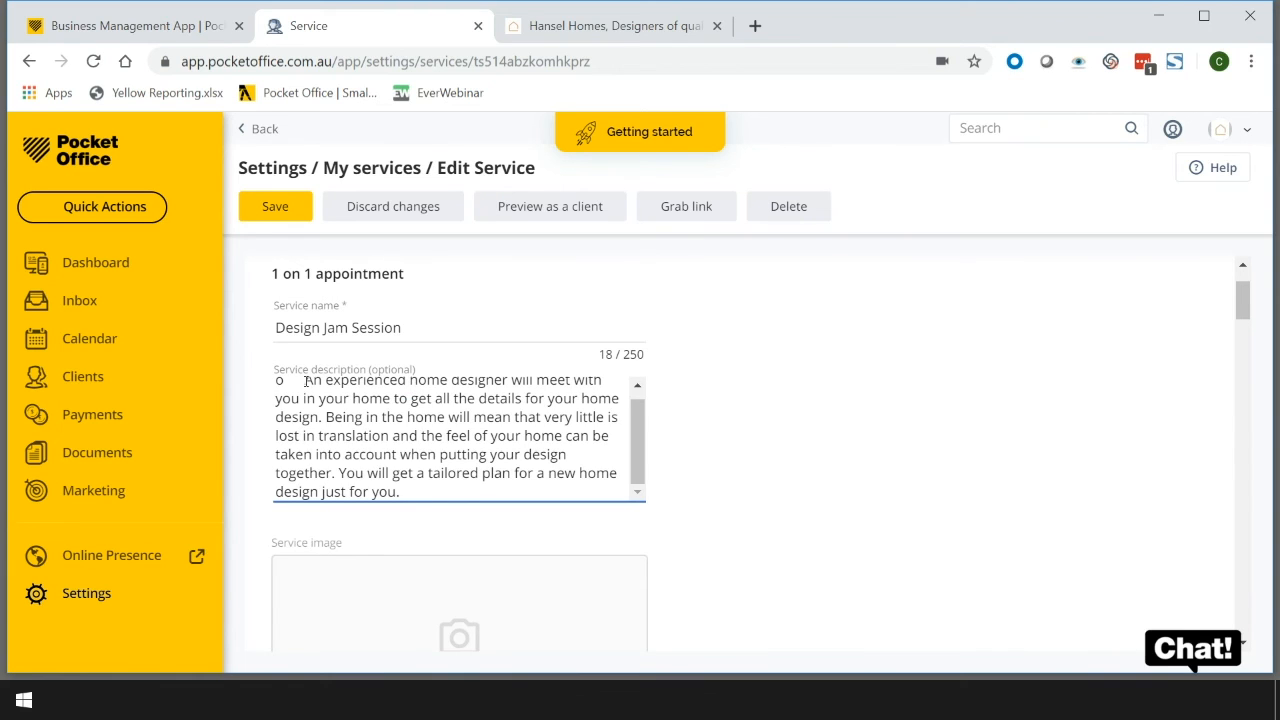
{"action": "key", "text": "BackSpace"}
{"action": "key", "text": "BackSpace"}
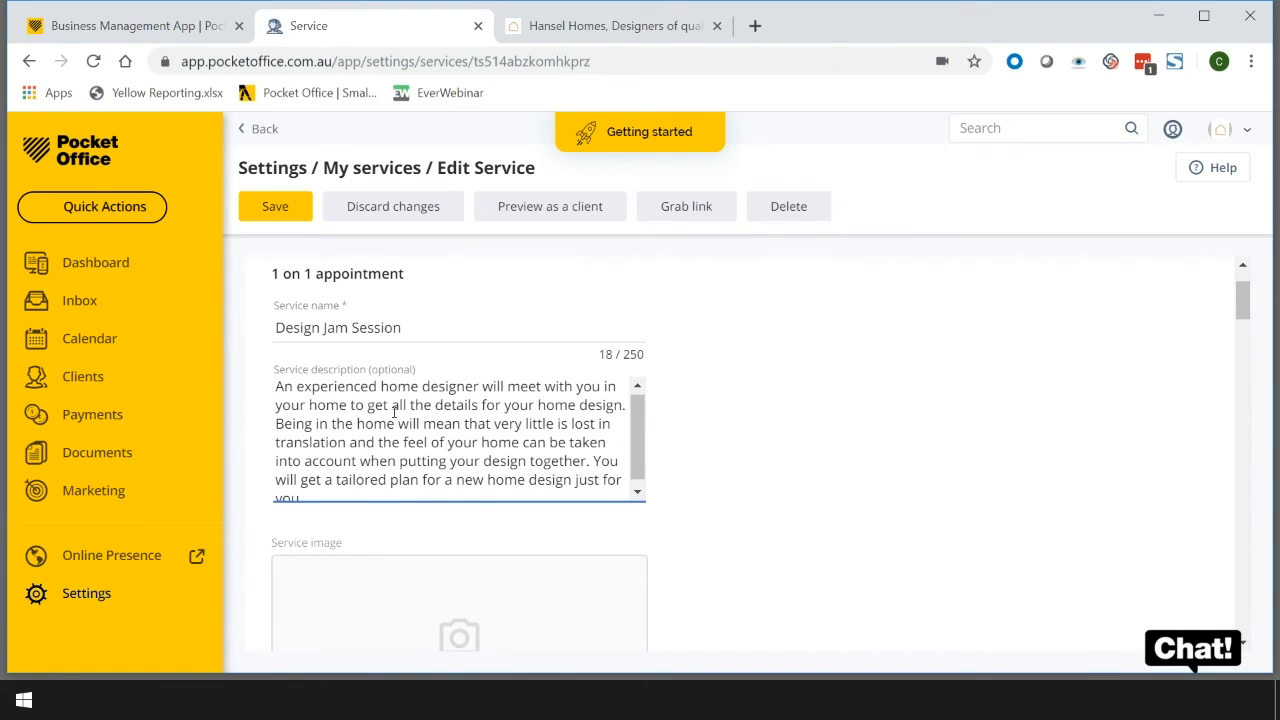
Set the service image to the Lifestyle And Leisure gallery photo of a person in a bathtub beside a window
{"action": "scroll", "coordinate": [701, 503], "scroll_direction": "down", "scroll_amount": 2}
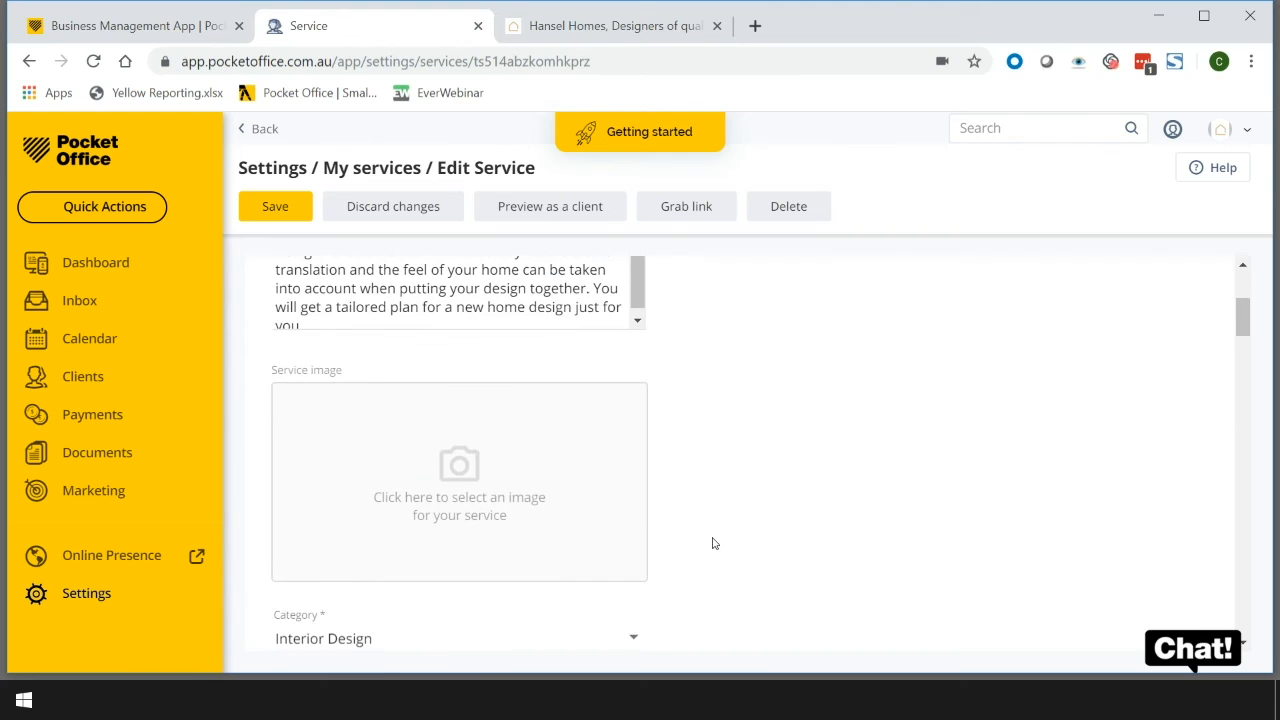
{"action": "left_click", "coordinate": [458, 477]}
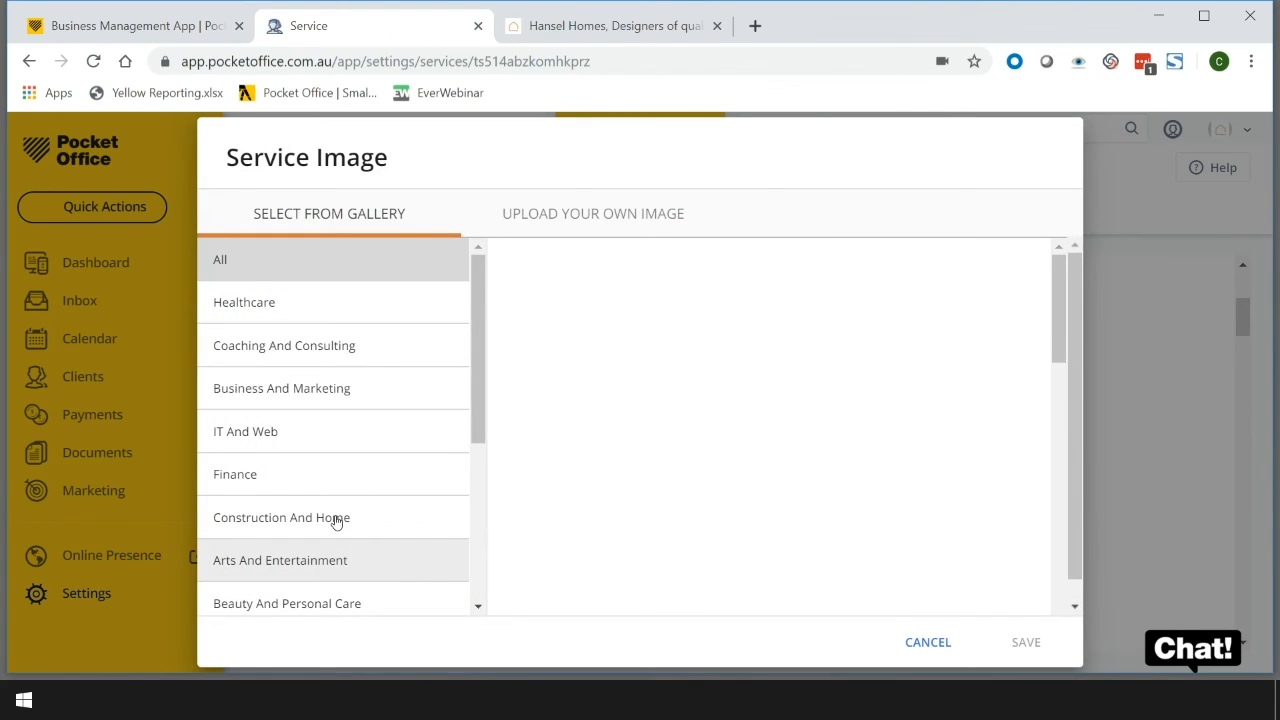
{"action": "scroll", "coordinate": [334, 520], "scroll_direction": "down", "scroll_amount": 3}
{"action": "scroll", "coordinate": [336, 522], "scroll_direction": "down", "scroll_amount": 1}
{"action": "left_click", "coordinate": [297, 510]}
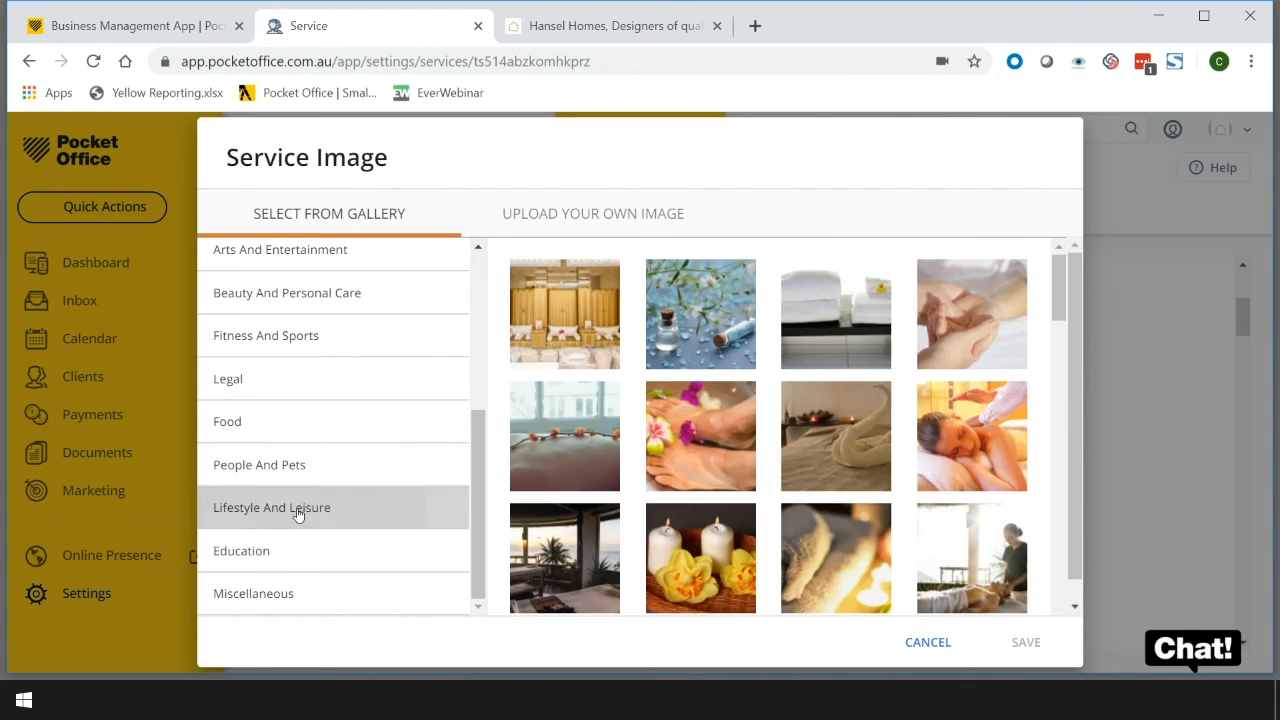
{"action": "scroll", "coordinate": [730, 482], "scroll_direction": "down", "scroll_amount": 5}
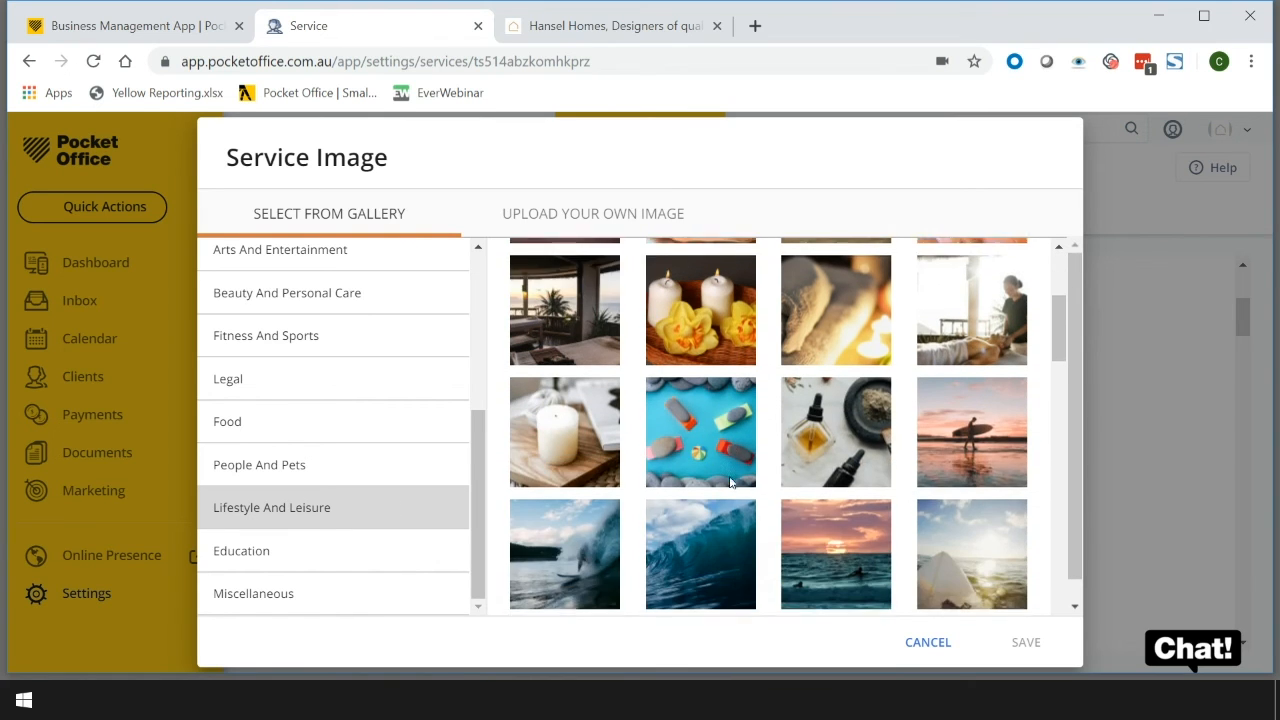
{"action": "scroll", "coordinate": [729, 478], "scroll_direction": "down", "scroll_amount": 10}
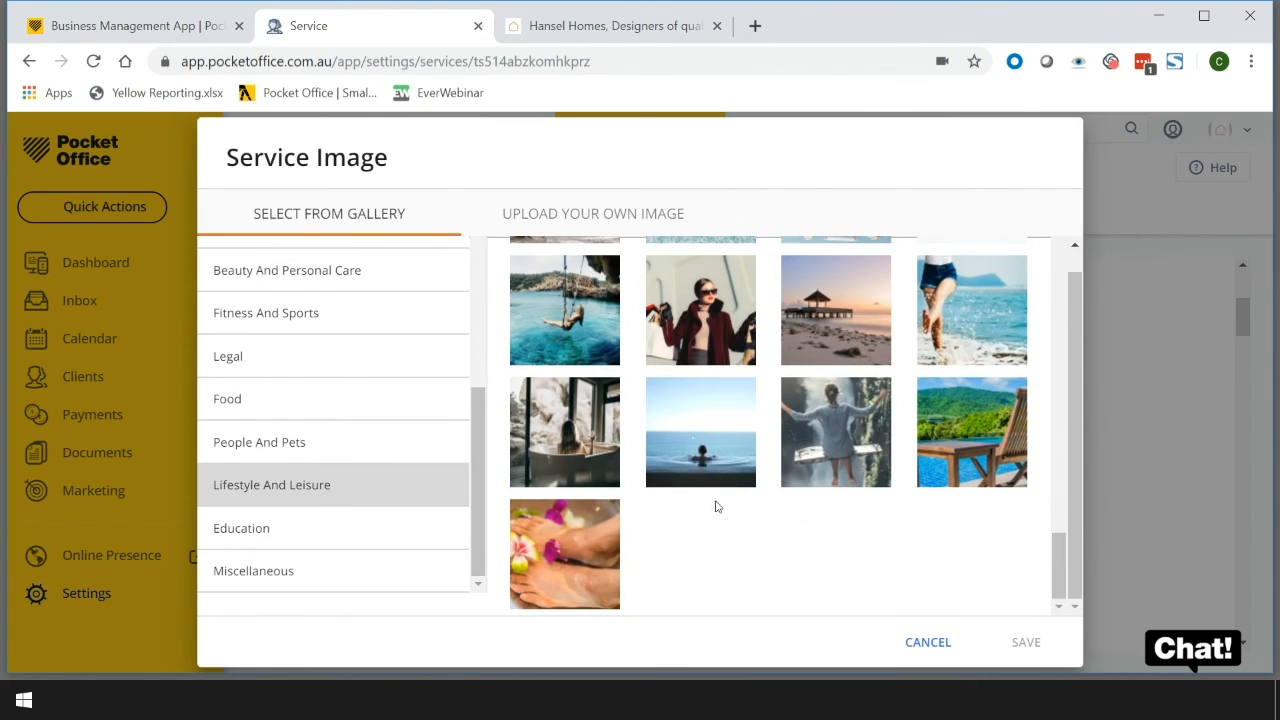
{"action": "left_click", "coordinate": [575, 440]}
{"action": "left_click", "coordinate": [1028, 645]}
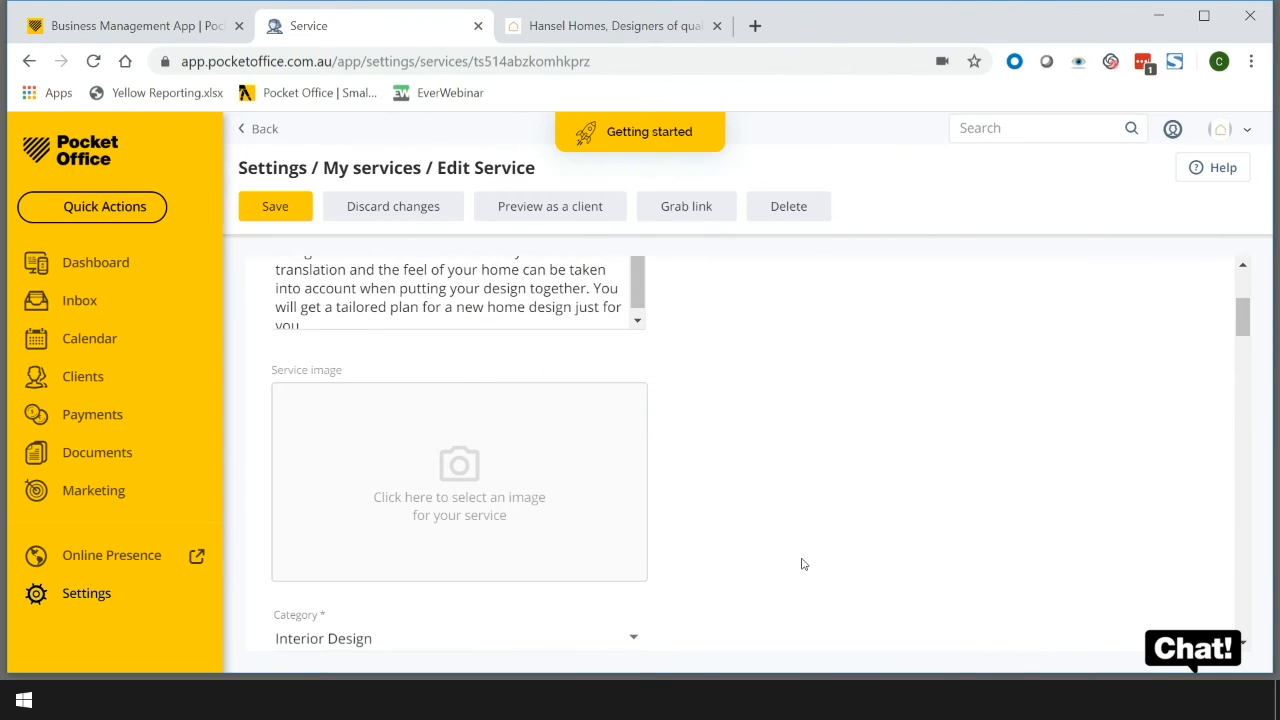
Set the service's online booking calendar intervals to 60 Minutes
{"action": "scroll", "coordinate": [801, 564], "scroll_direction": "down", "scroll_amount": 3}
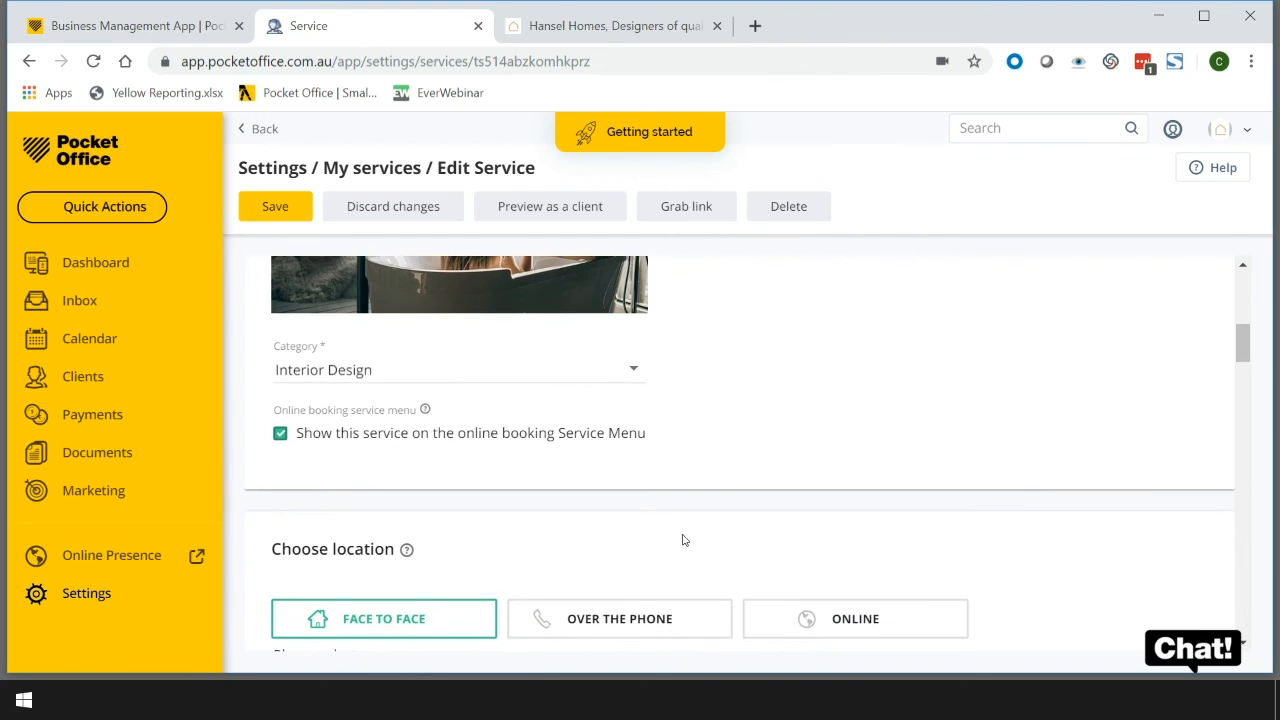
{"action": "scroll", "coordinate": [623, 463], "scroll_direction": "down", "scroll_amount": 2}
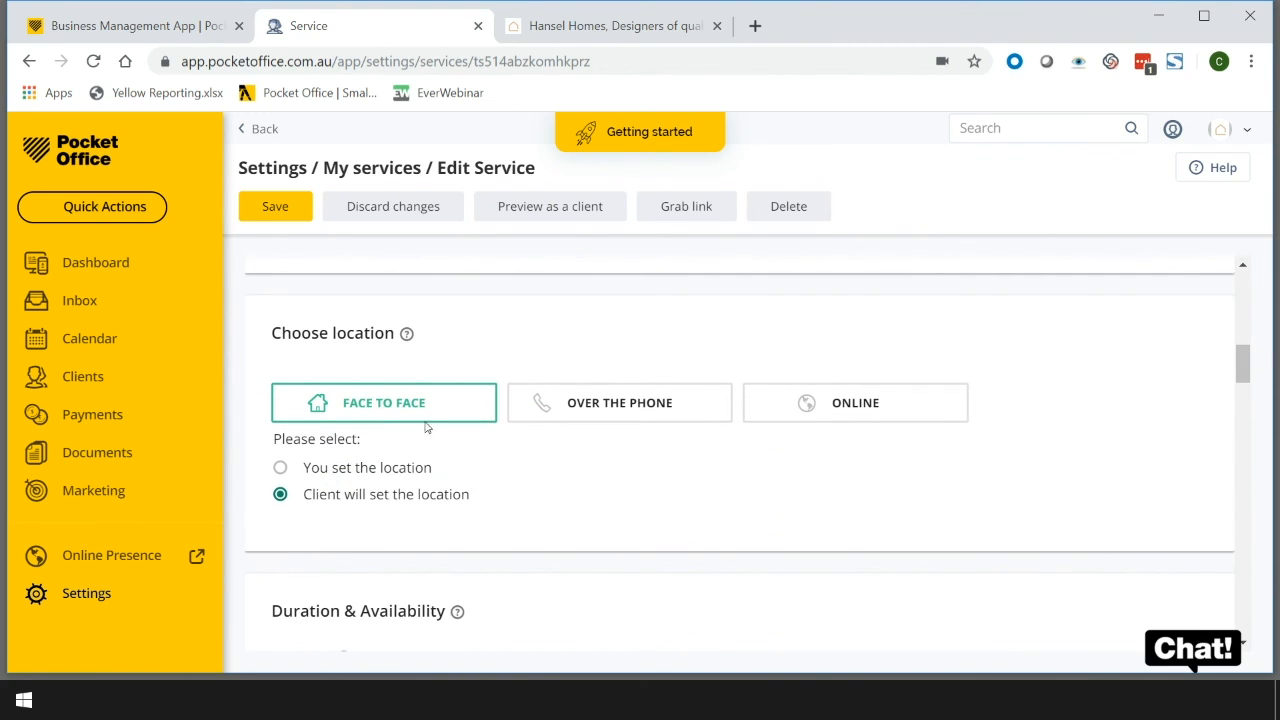
{"action": "scroll", "coordinate": [659, 482], "scroll_direction": "down", "scroll_amount": 1}
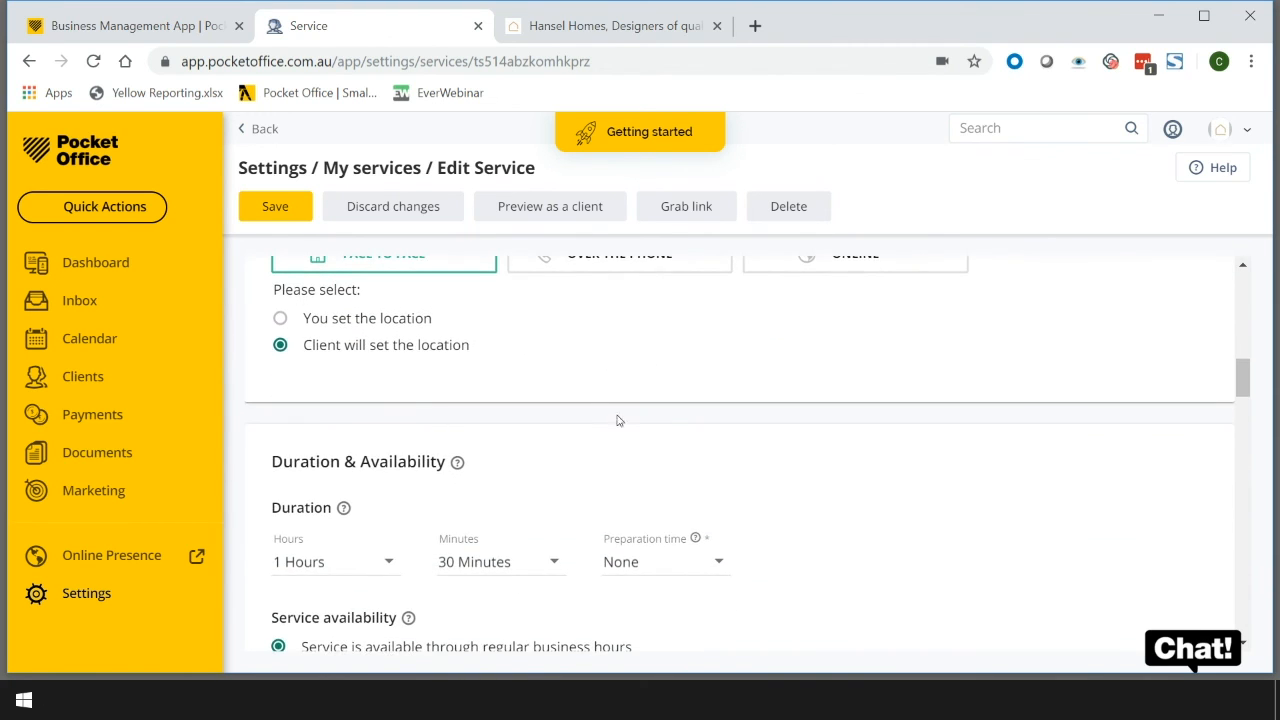
{"action": "scroll", "coordinate": [640, 435], "scroll_direction": "down", "scroll_amount": 2}
{"action": "scroll", "coordinate": [677, 450], "scroll_direction": "down", "scroll_amount": 1}
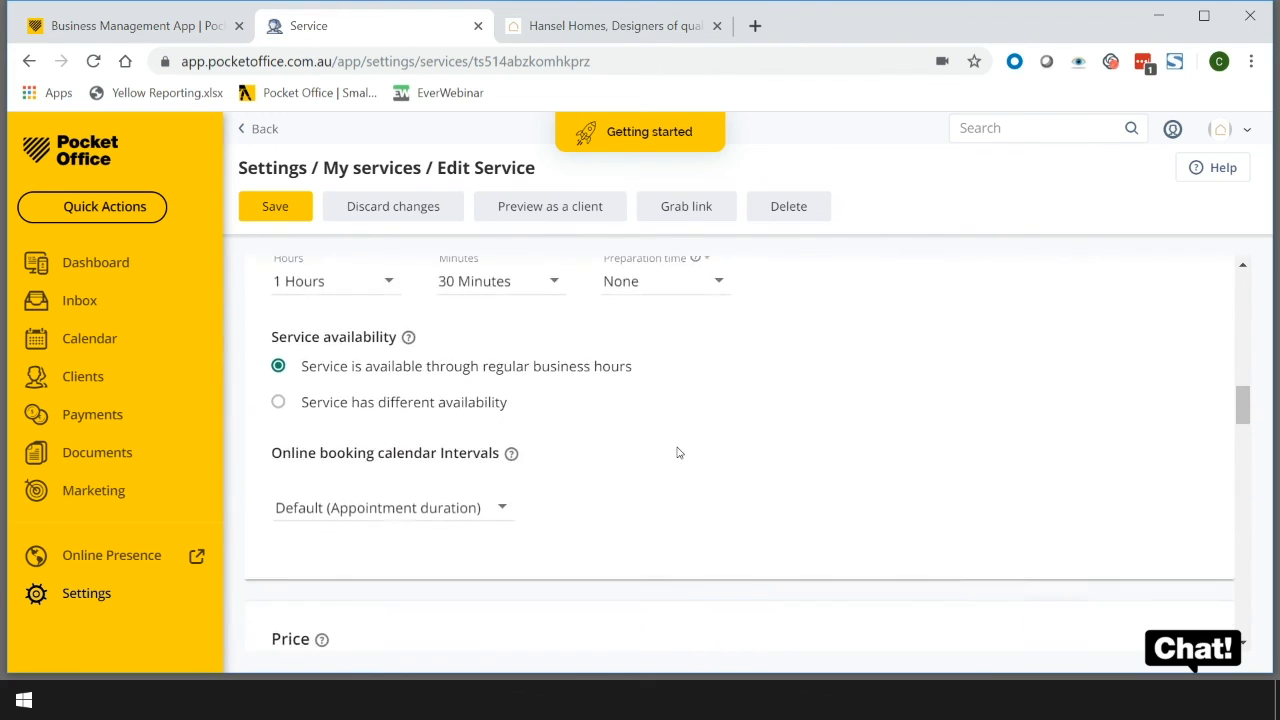
{"action": "scroll", "coordinate": [646, 426], "scroll_direction": "down", "scroll_amount": 1}
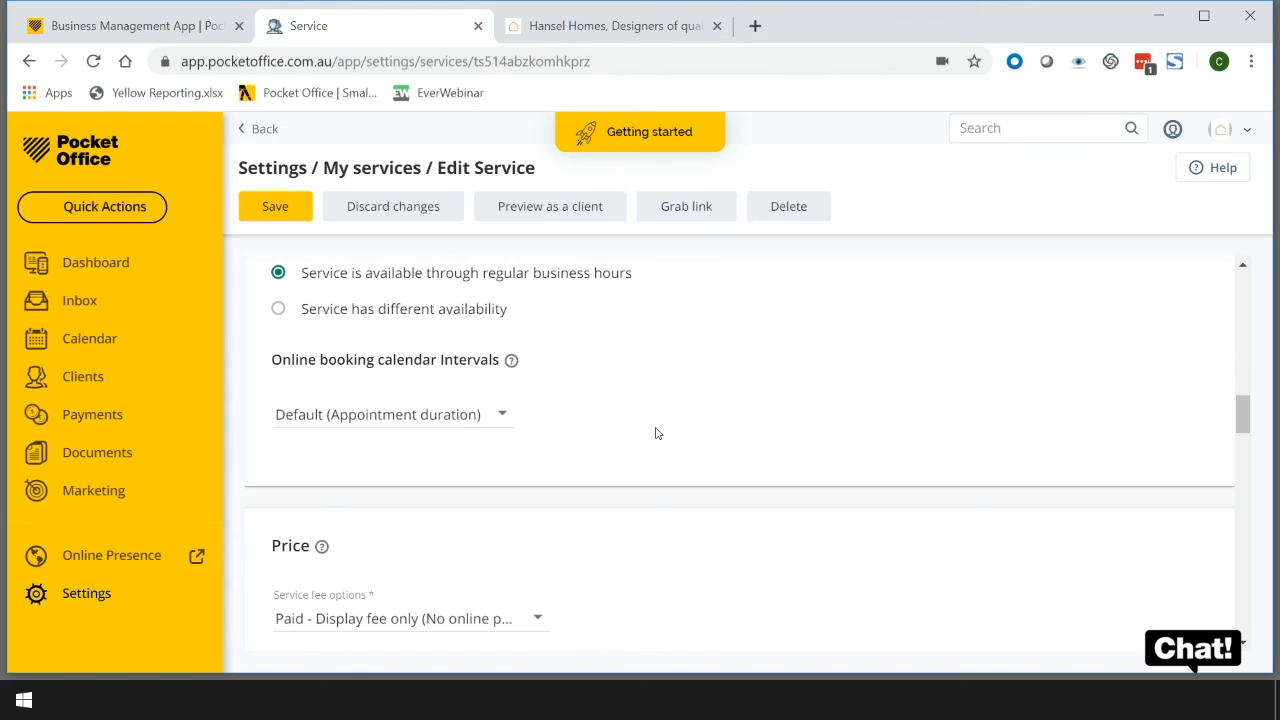
{"action": "scroll", "coordinate": [657, 433], "scroll_direction": "down", "scroll_amount": 1}
{"action": "left_click", "coordinate": [503, 340]}
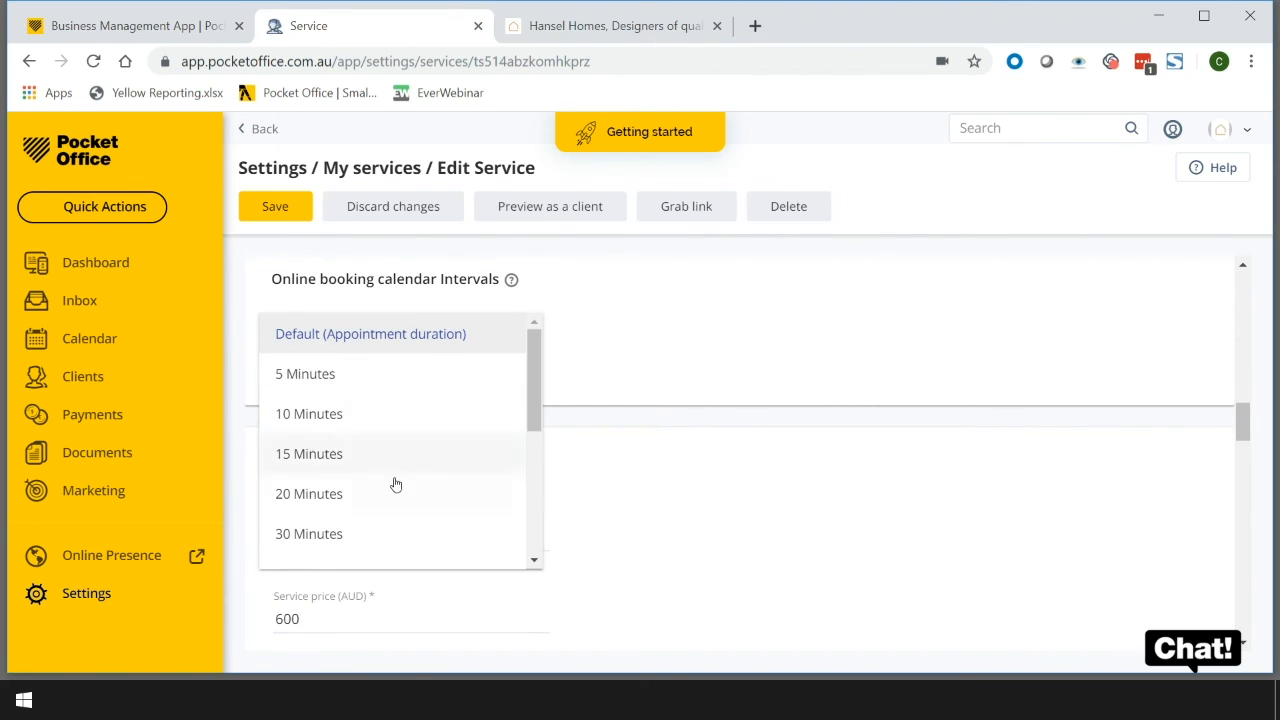
{"action": "scroll", "coordinate": [395, 484], "scroll_direction": "down", "scroll_amount": 3}
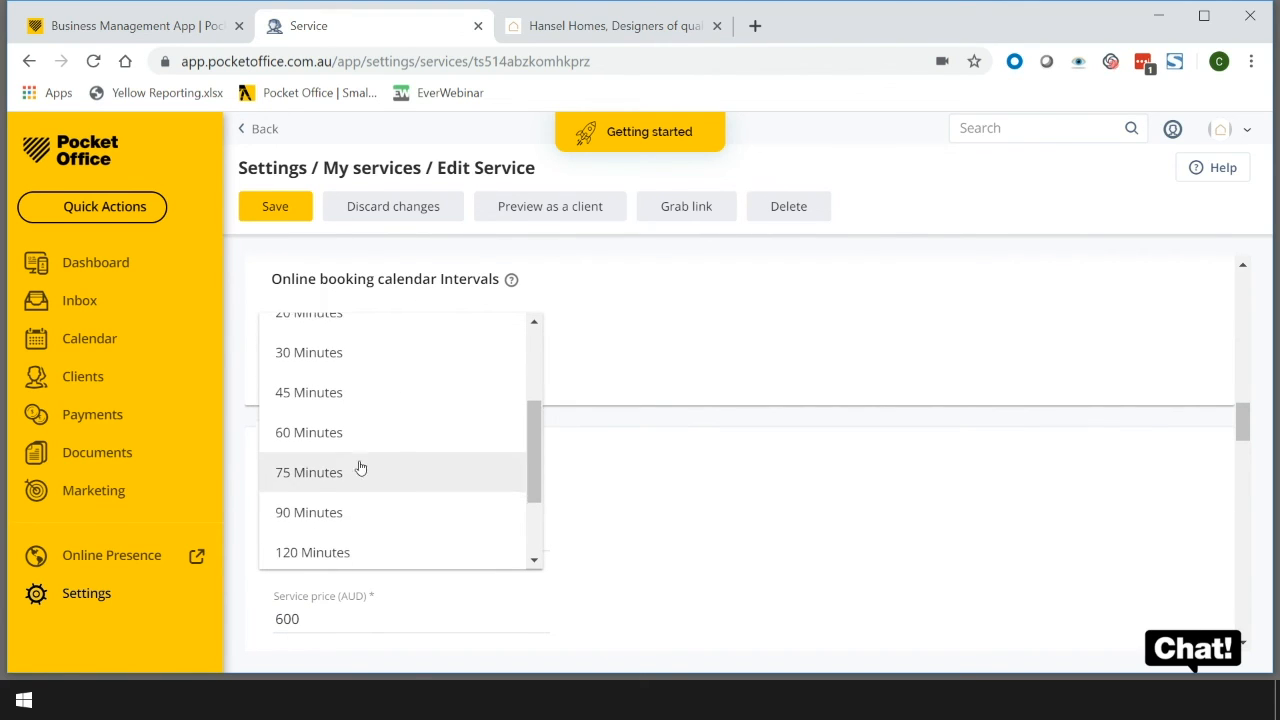
{"action": "left_click", "coordinate": [330, 432]}
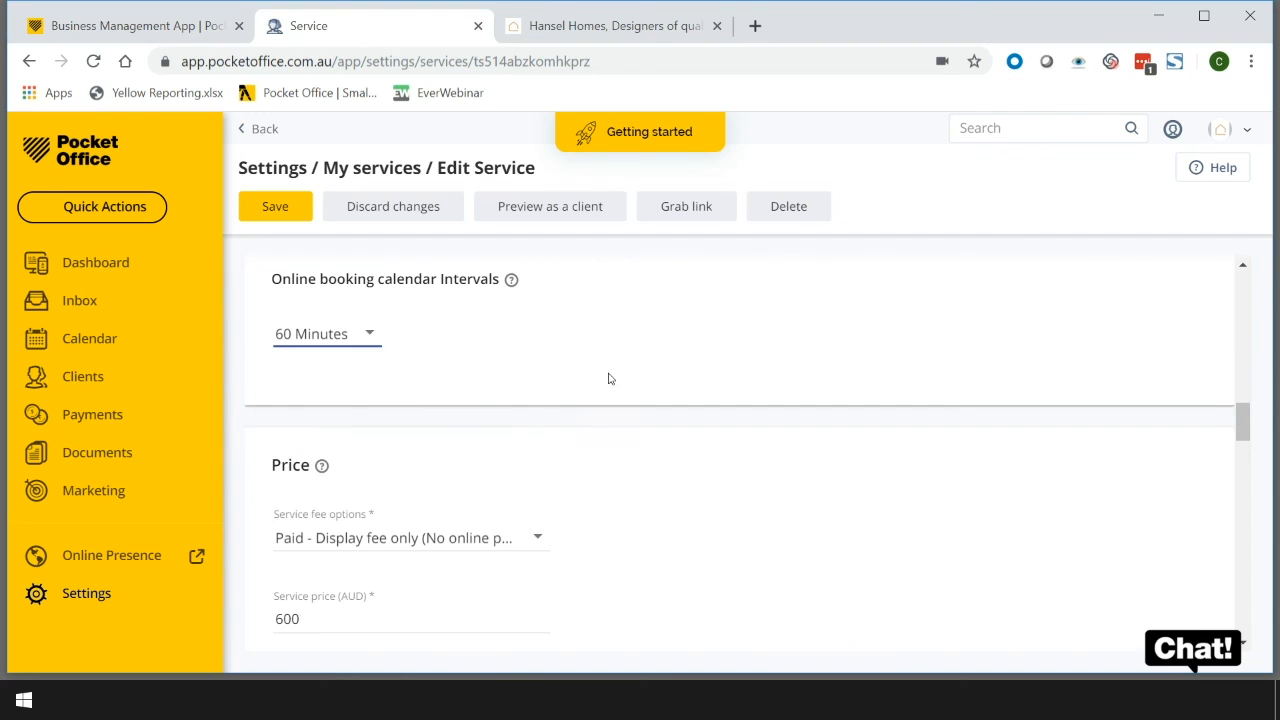
Enable combined staff availability with auto-assignment, without displaying staff selection, so an available staff member is assigned automatically at the selected time
{"action": "scroll", "coordinate": [585, 388], "scroll_direction": "down", "scroll_amount": 1}
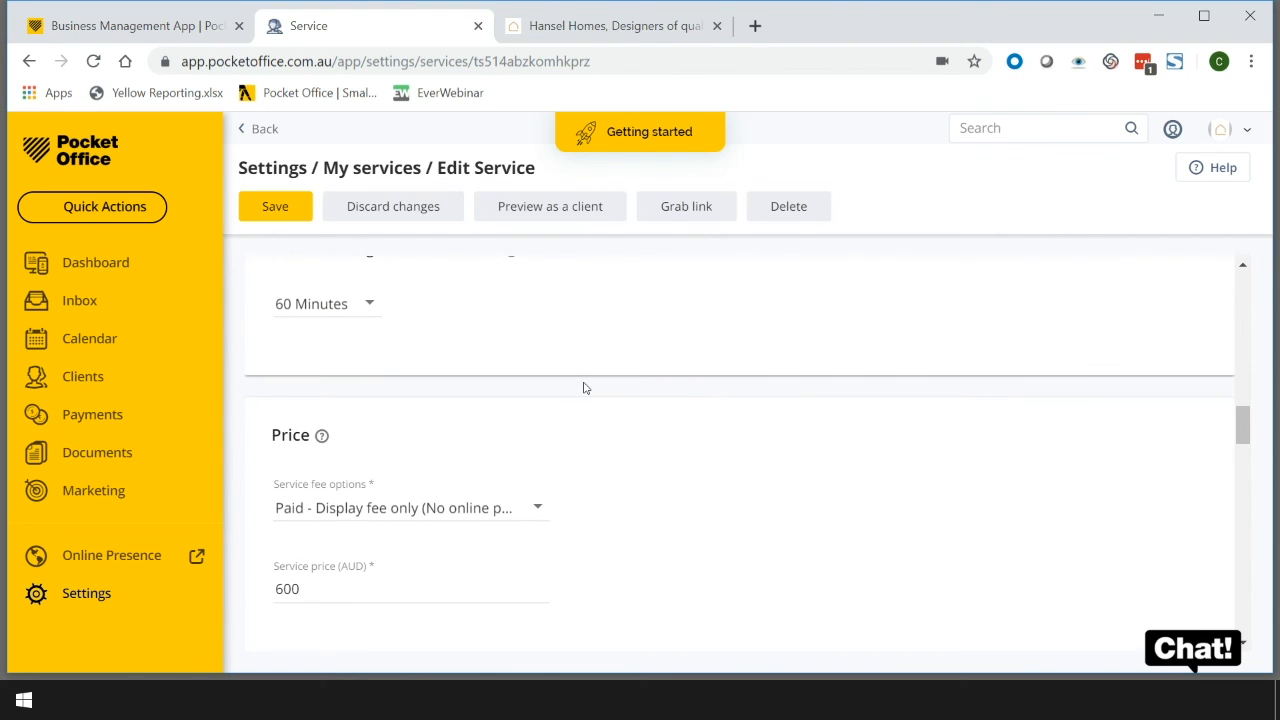
{"action": "scroll", "coordinate": [585, 388], "scroll_direction": "down", "scroll_amount": 2}
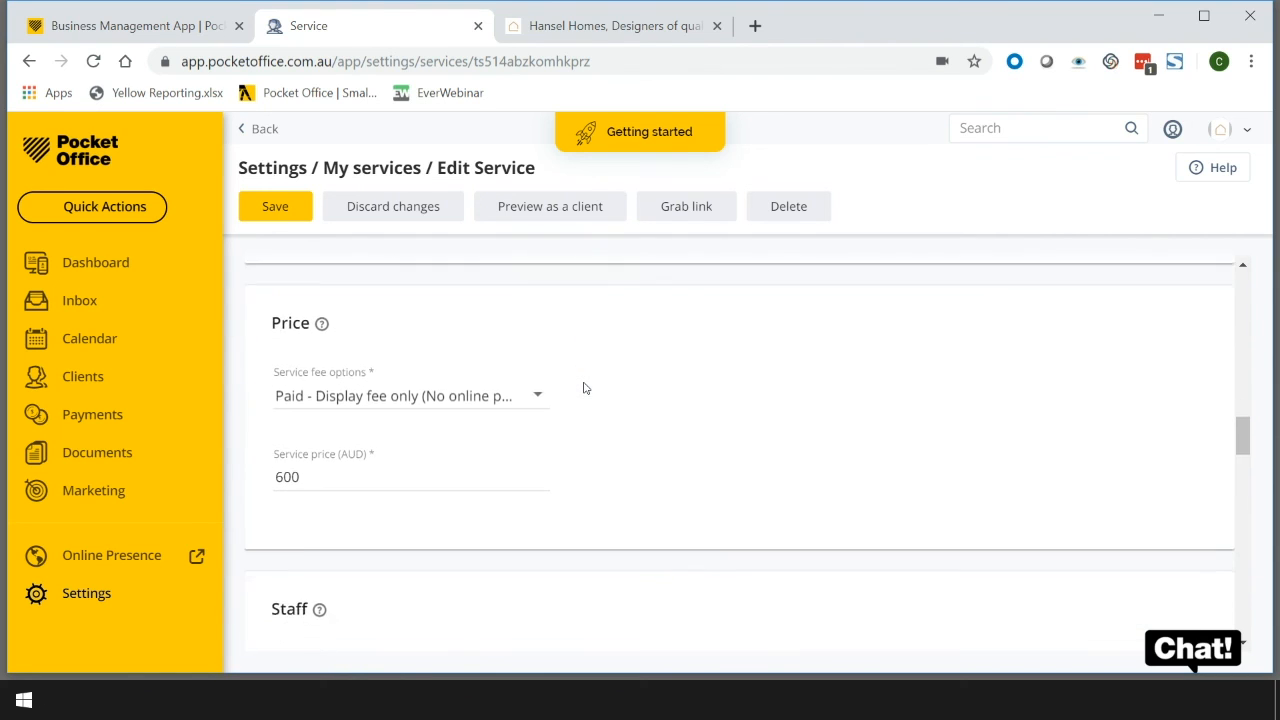
{"action": "scroll", "coordinate": [433, 415], "scroll_direction": "down", "scroll_amount": 1}
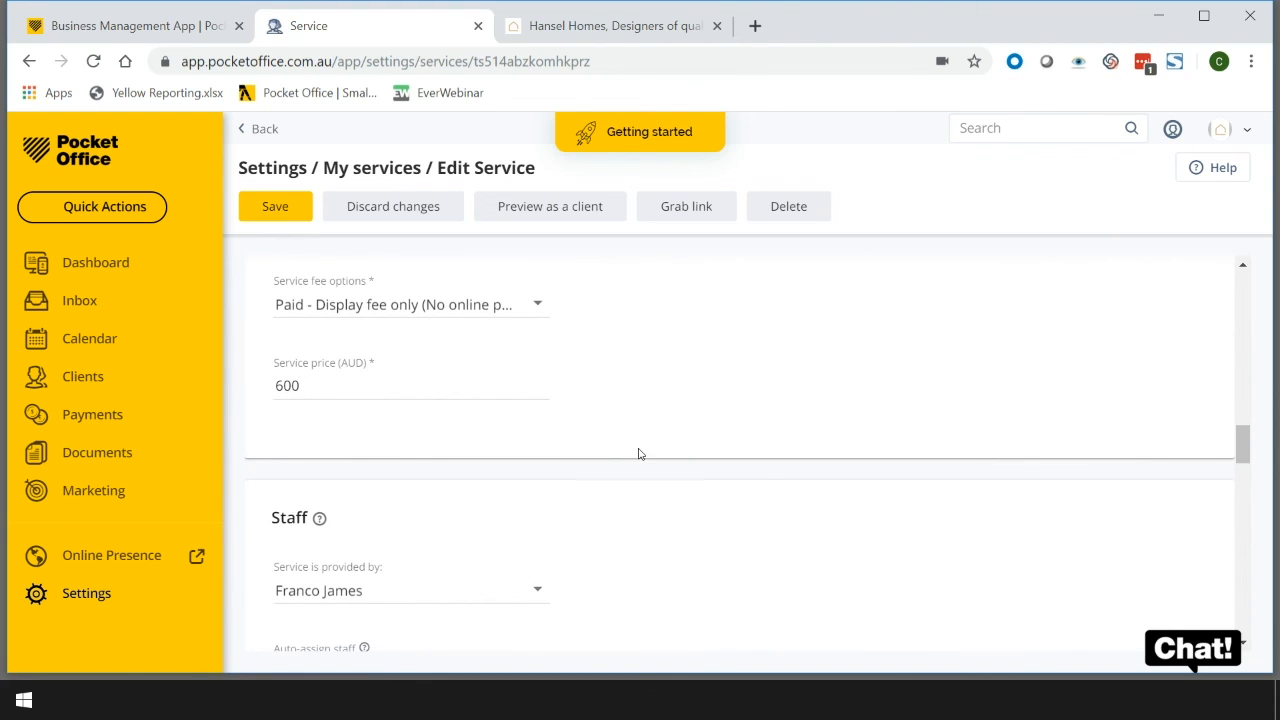
{"action": "scroll", "coordinate": [640, 454], "scroll_direction": "down", "scroll_amount": 3}
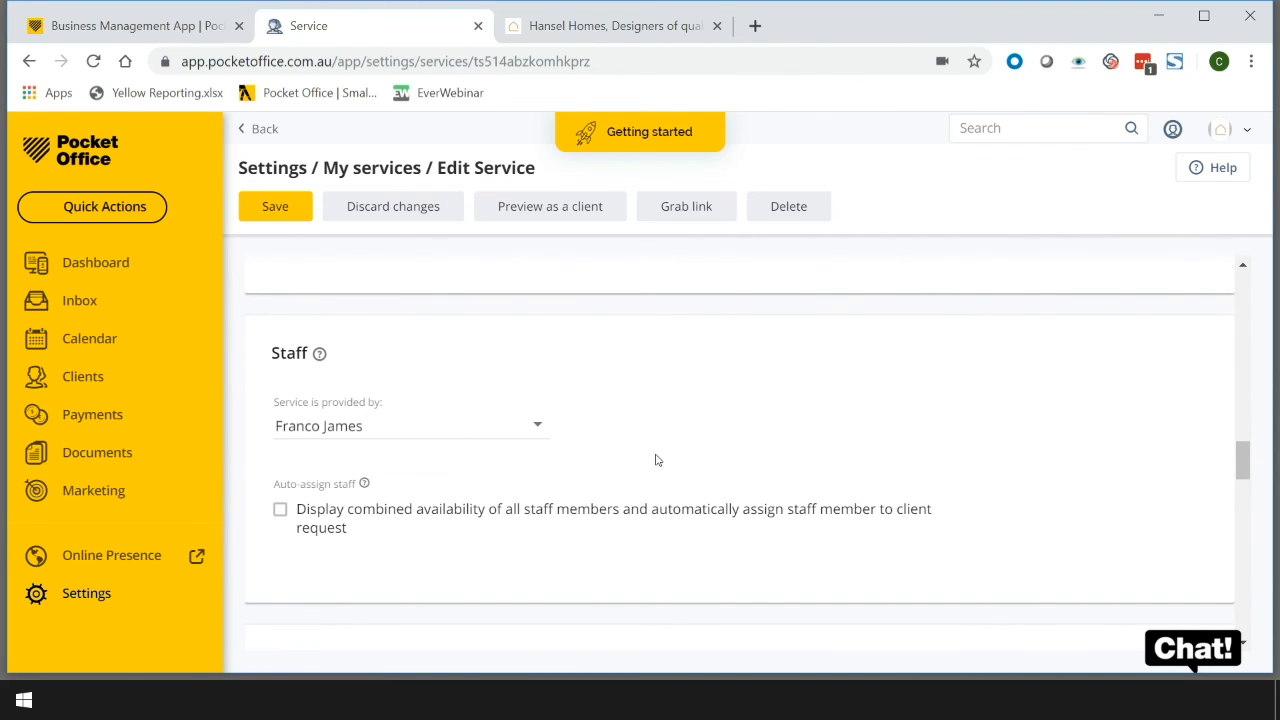
{"action": "scroll", "coordinate": [657, 460], "scroll_direction": "down", "scroll_amount": 3}
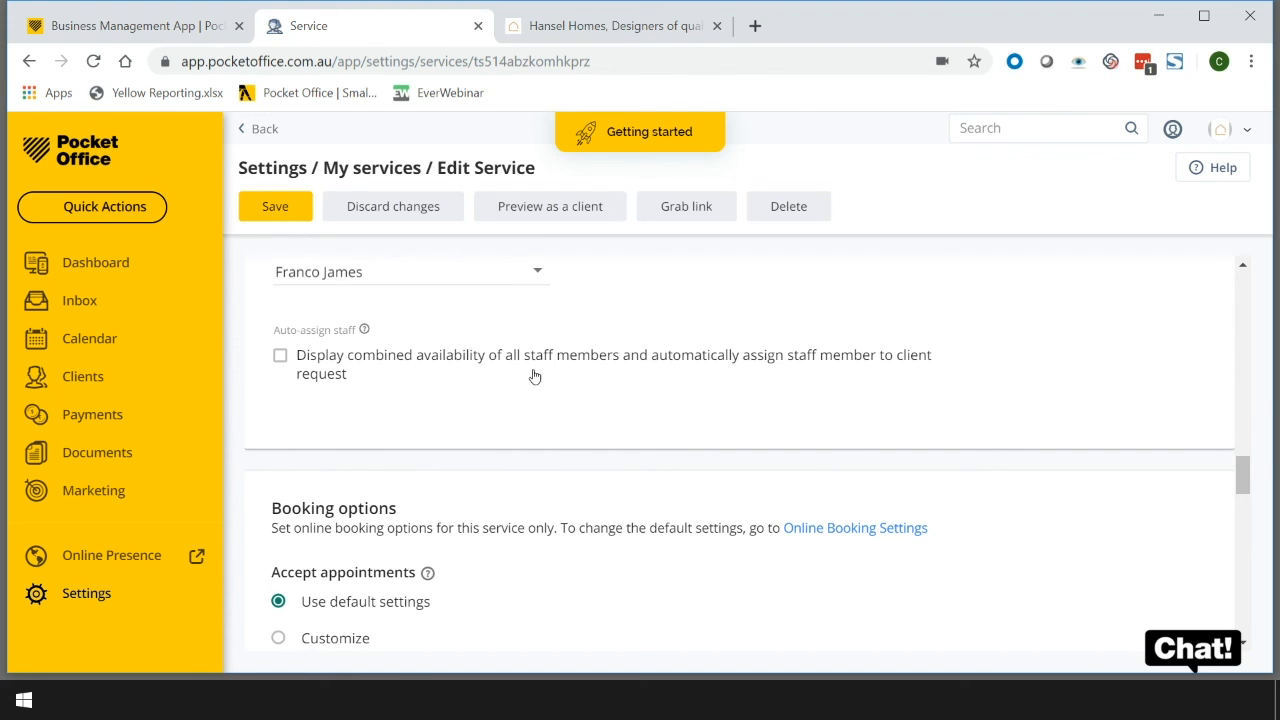
{"action": "left_click", "coordinate": [280, 355]}
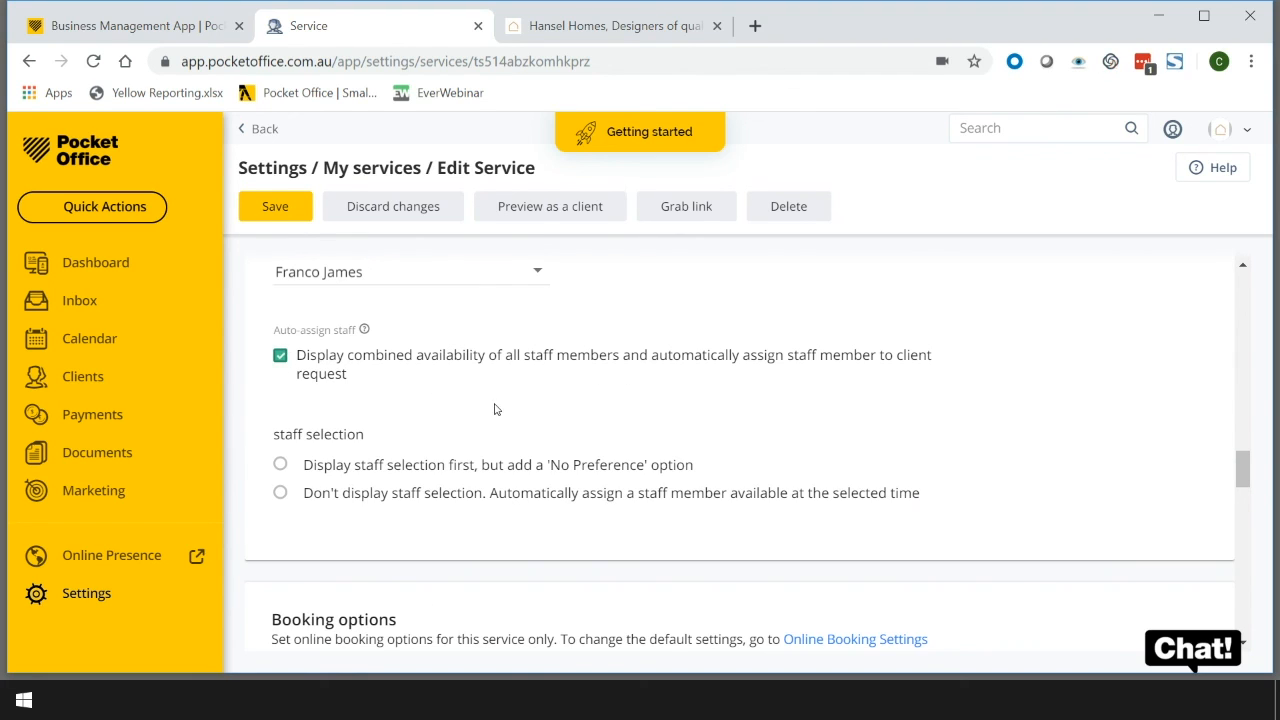
{"action": "left_click", "coordinate": [280, 492]}
Save the Design Jam Session service and return to the My Services list to review the Preliminary Meeting and Interior Design entries
{"action": "scroll", "coordinate": [495, 524], "scroll_direction": "down", "scroll_amount": 8}
{"action": "scroll", "coordinate": [497, 524], "scroll_direction": "down", "scroll_amount": 10}
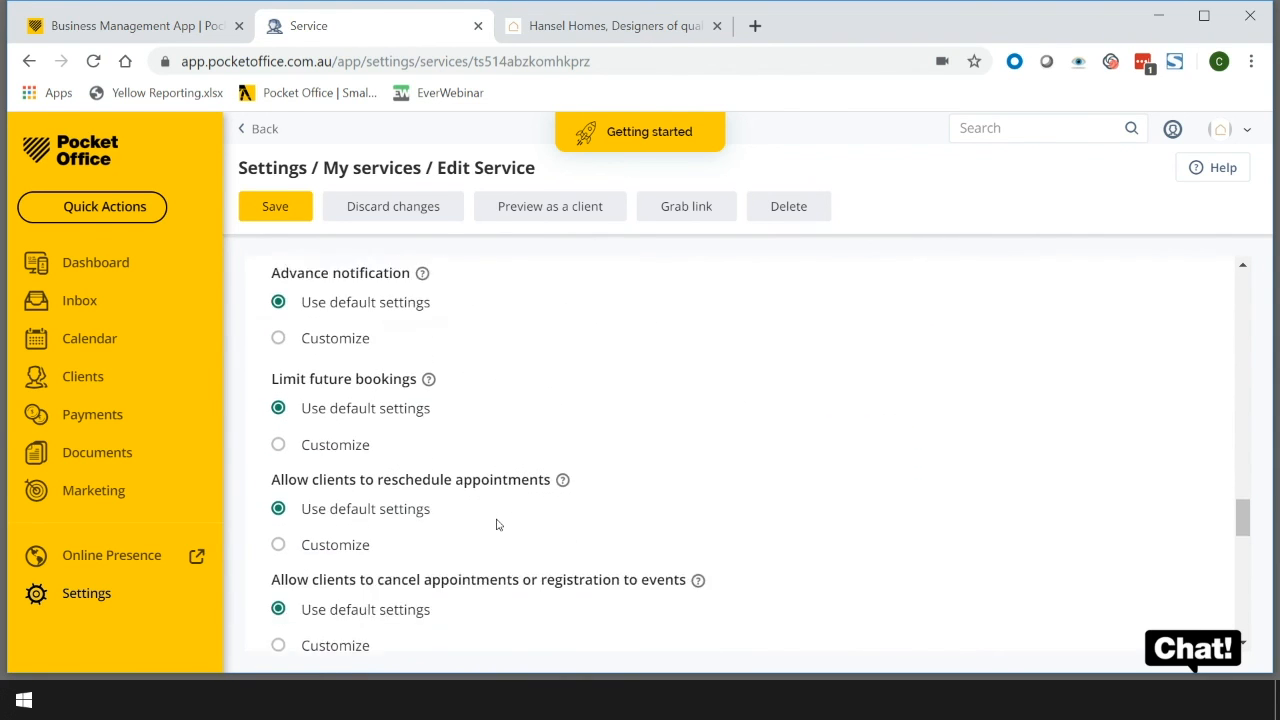
{"action": "scroll", "coordinate": [497, 524], "scroll_direction": "down", "scroll_amount": 8}
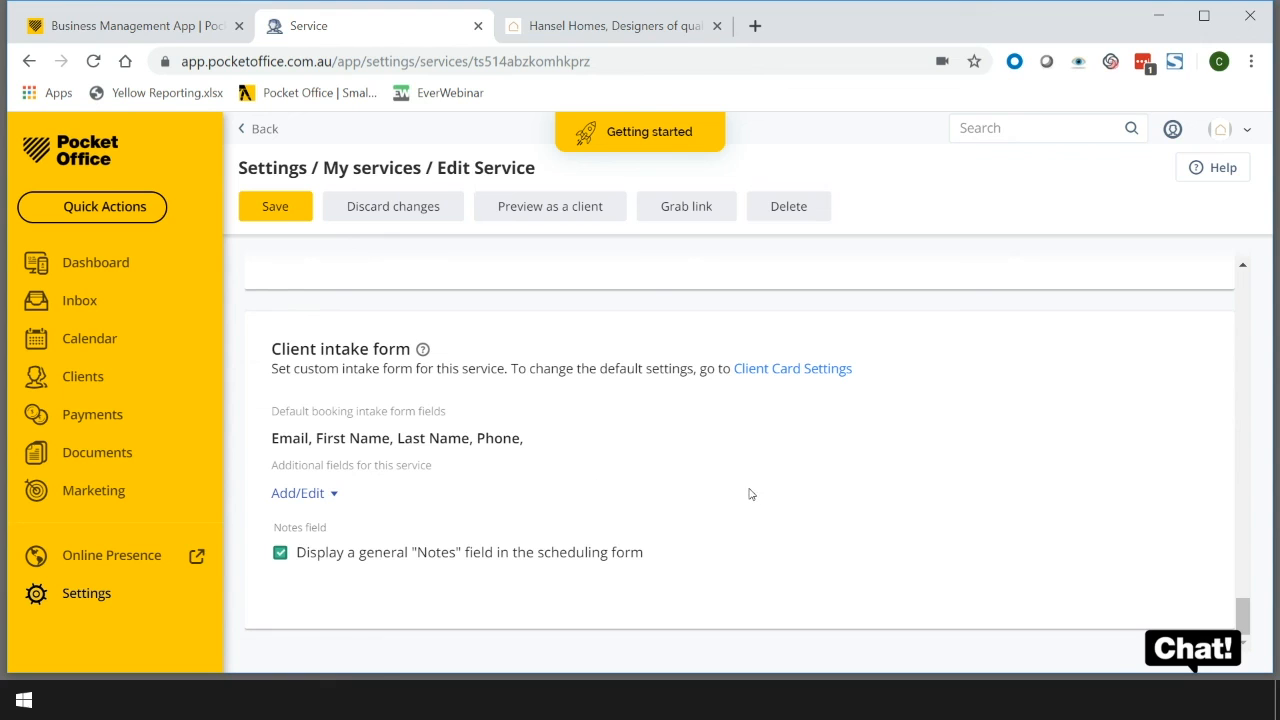
{"action": "scroll", "coordinate": [568, 485], "scroll_direction": "up", "scroll_amount": 10}
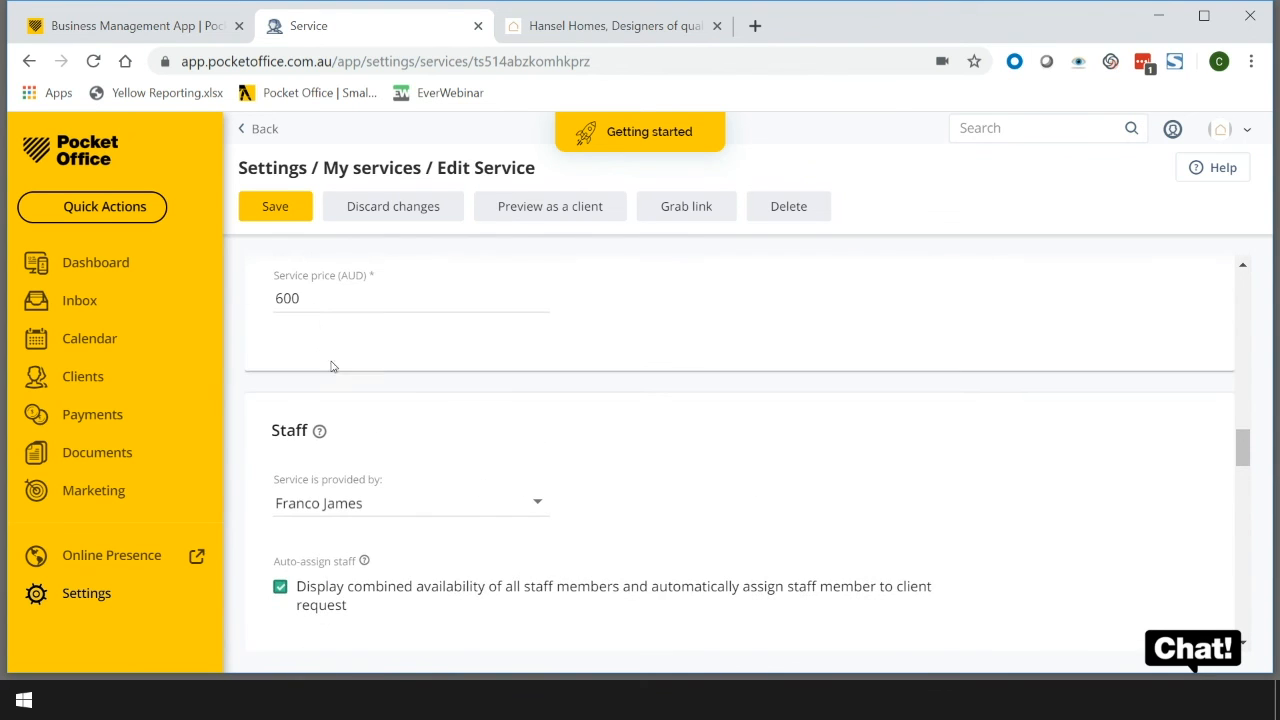
{"action": "left_click", "coordinate": [278, 208]}
{"action": "left_click", "coordinate": [265, 130]}
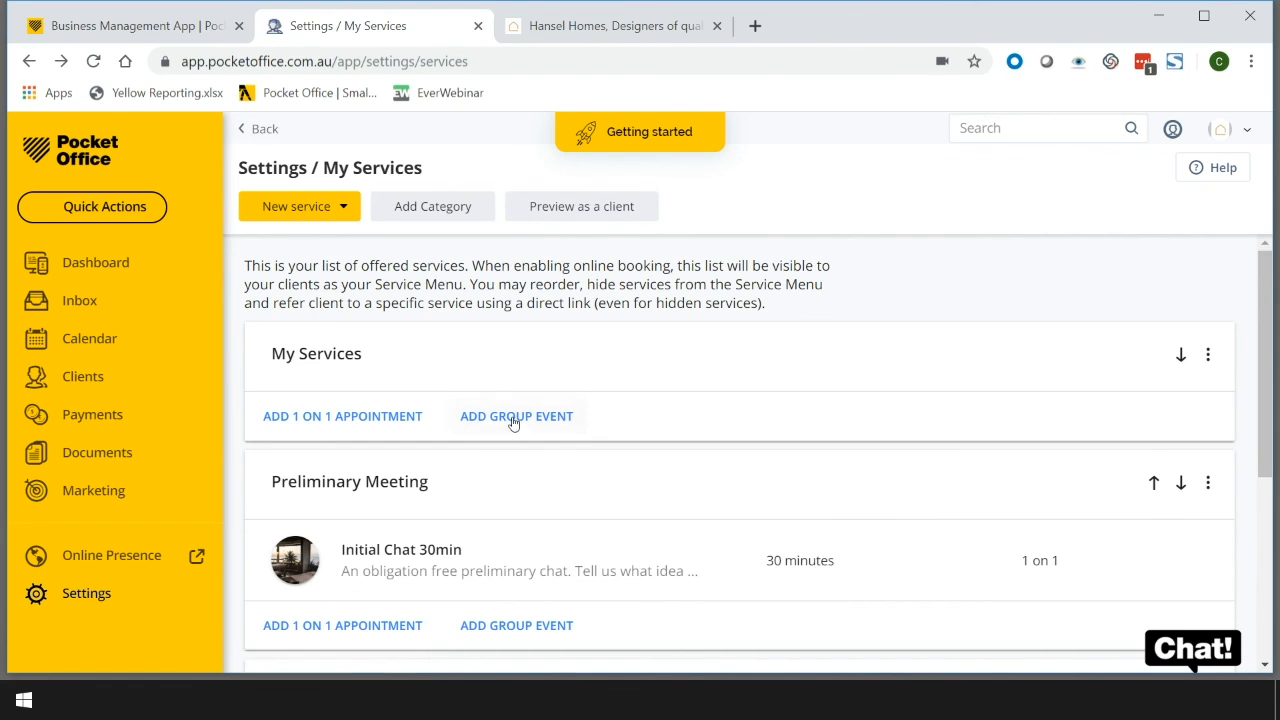
{"action": "scroll", "coordinate": [645, 507], "scroll_direction": "down", "scroll_amount": 2}
{"action": "scroll", "coordinate": [645, 507], "scroll_direction": "up", "scroll_amount": 1}
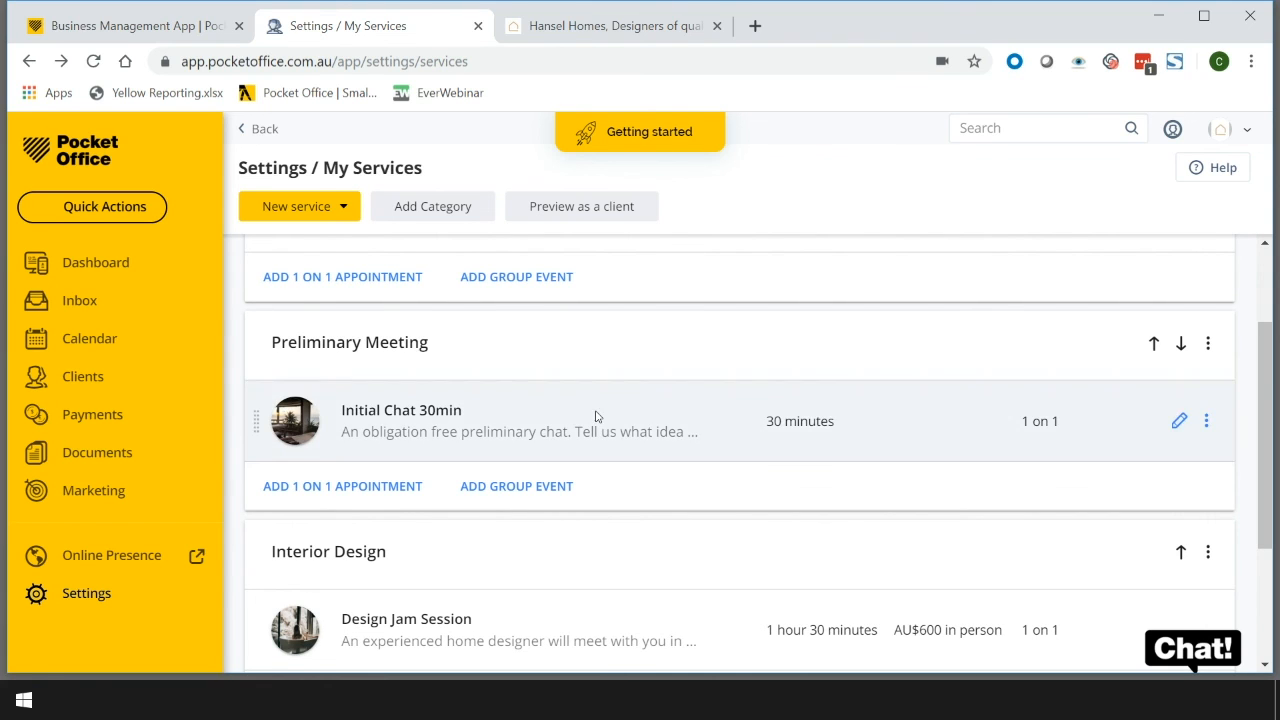
{"action": "scroll", "coordinate": [597, 417], "scroll_direction": "down", "scroll_amount": 2}
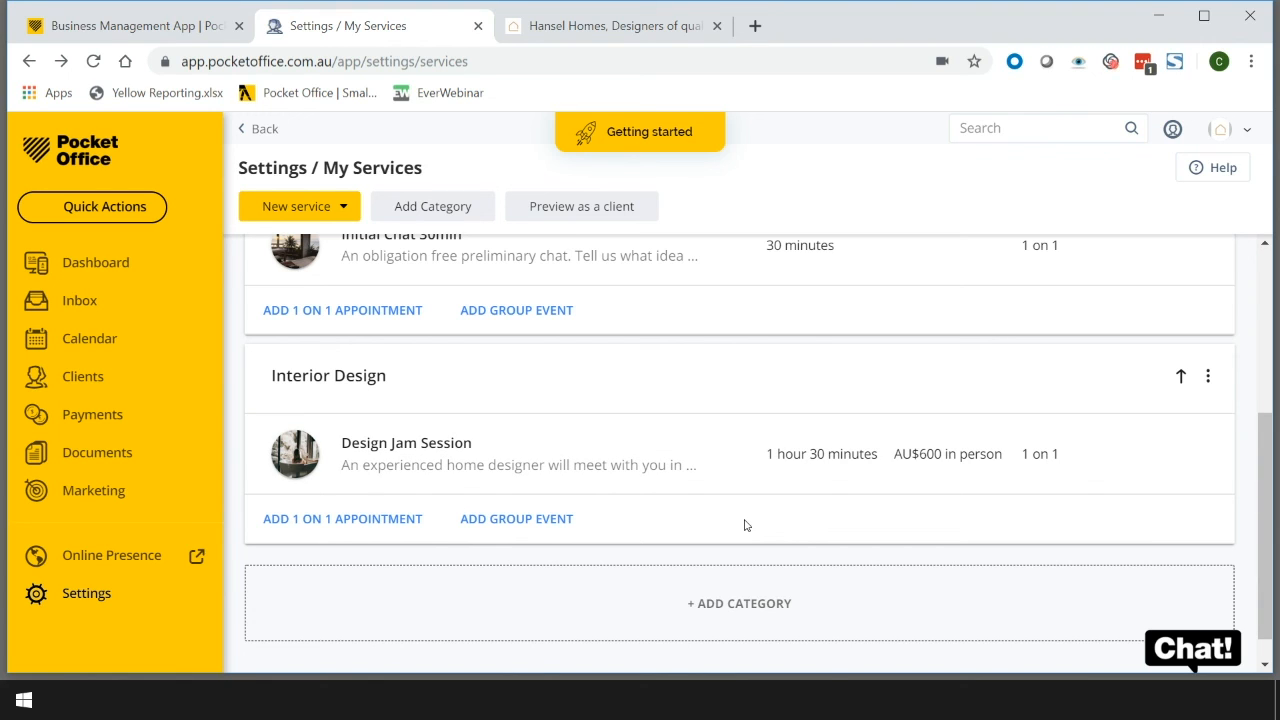
{"action": "scroll", "coordinate": [744, 525], "scroll_direction": "up", "scroll_amount": 1}
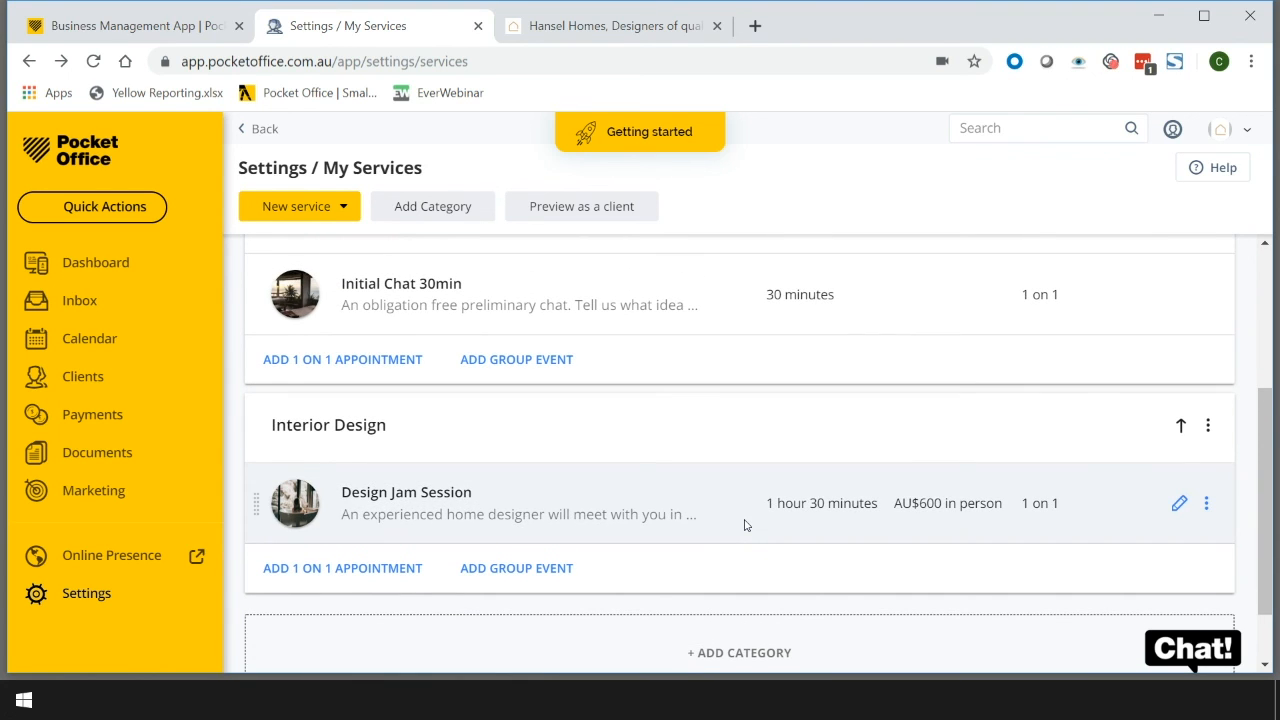